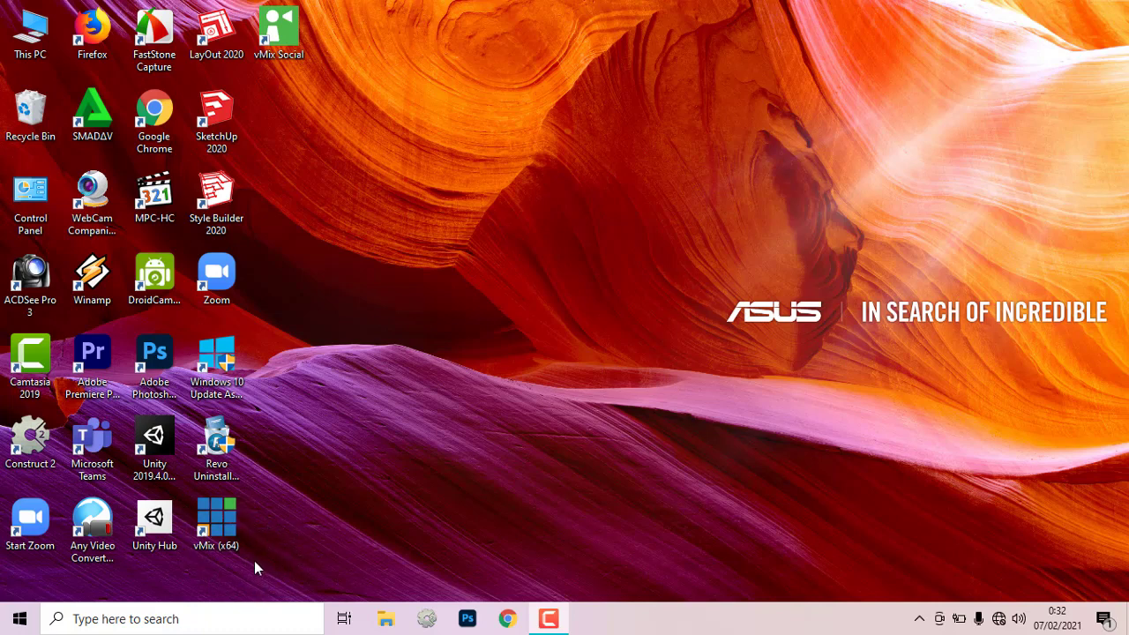
Step: Launch vMix (x64) from the desktop shortcut
{"action": "double_click", "coordinate": [216, 527]}
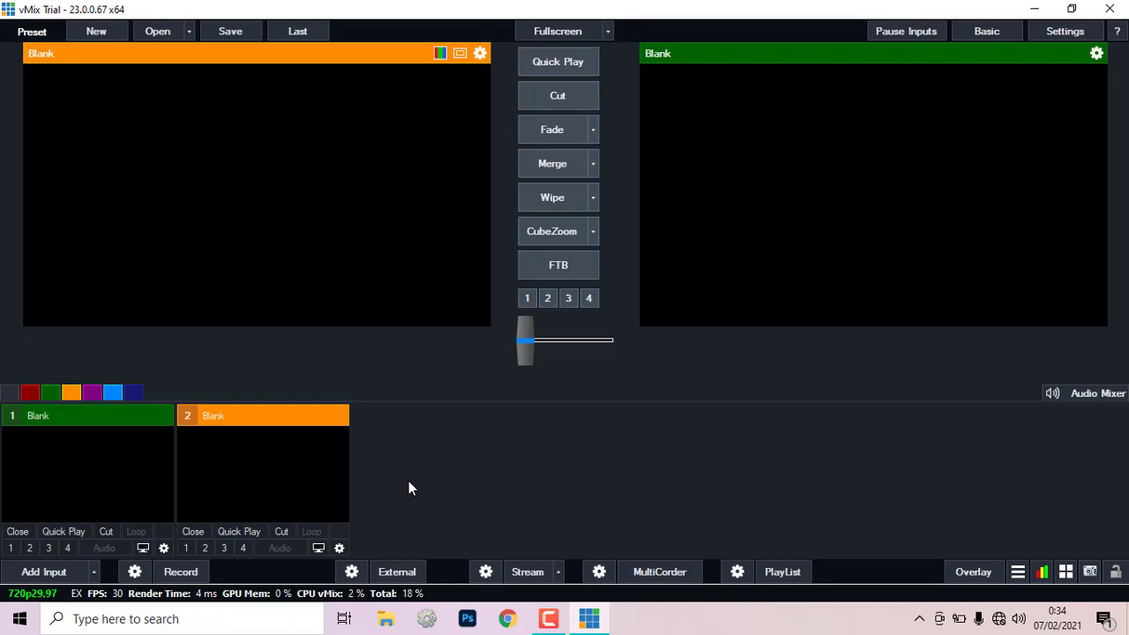
Step: Add the Integrated Camera as a new camera input at 640x480
{"action": "left_click", "coordinate": [45, 569]}
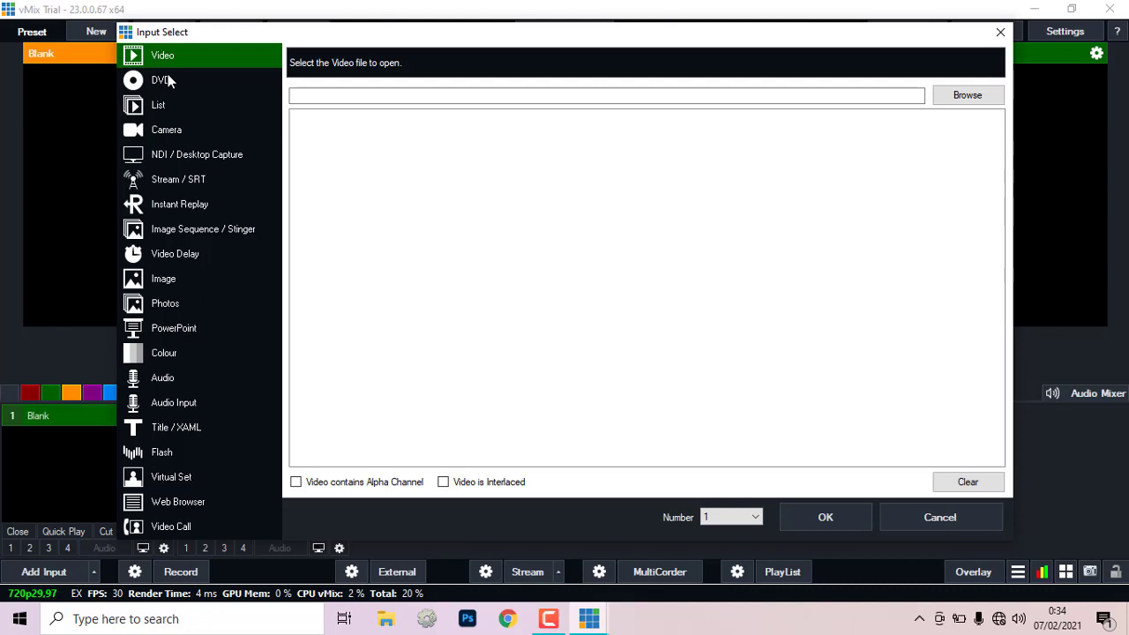
{"action": "left_click", "coordinate": [159, 128]}
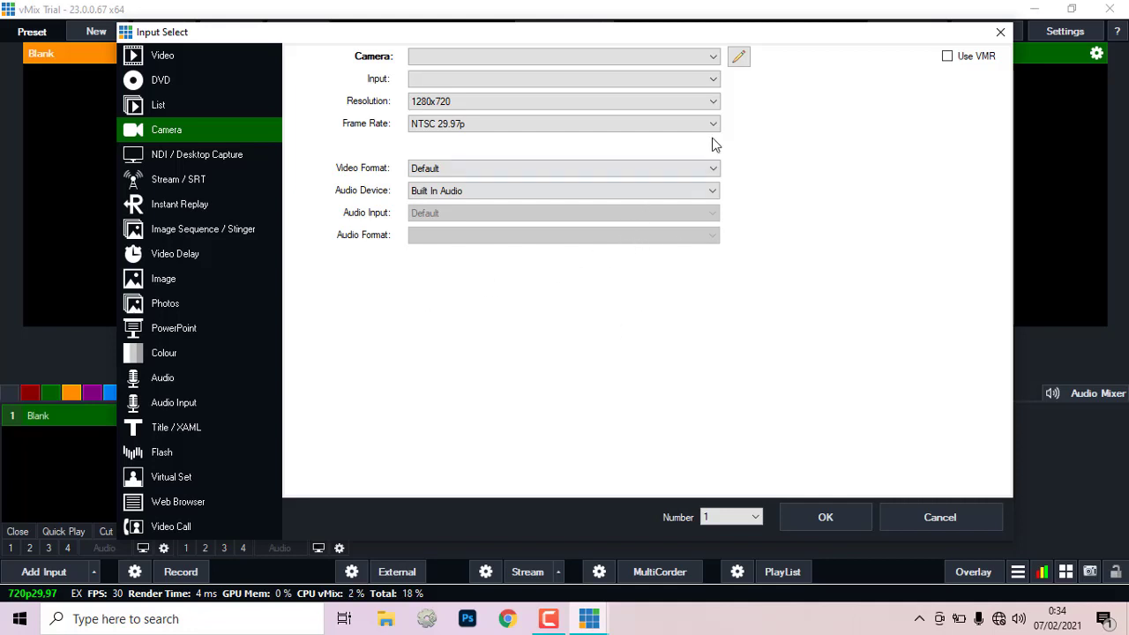
{"action": "left_click", "coordinate": [713, 56]}
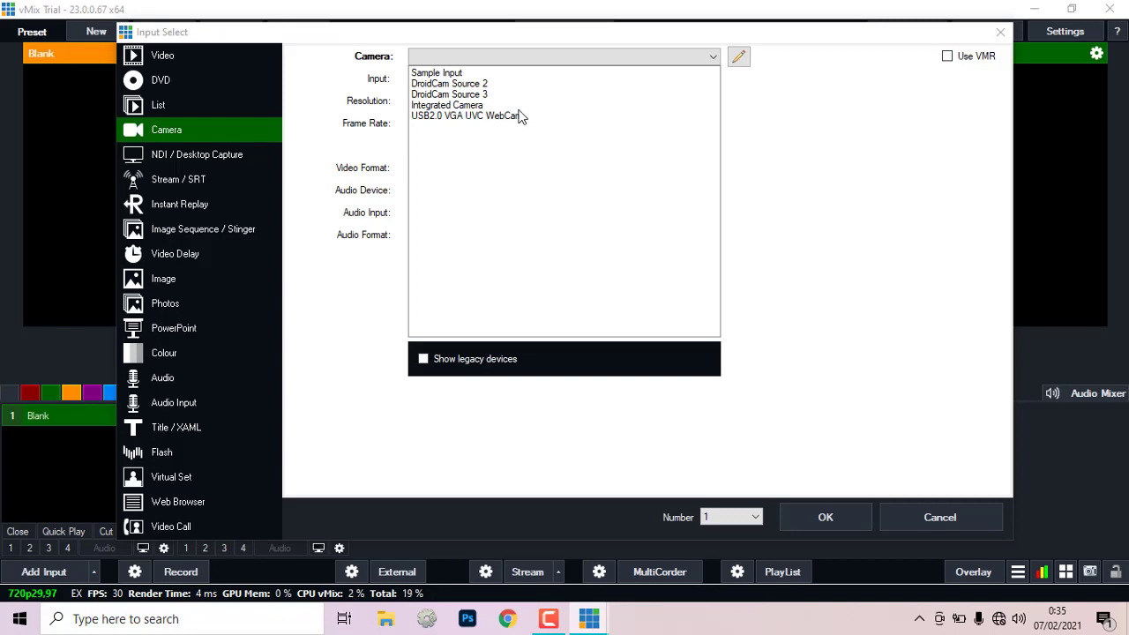
{"action": "left_click", "coordinate": [455, 107]}
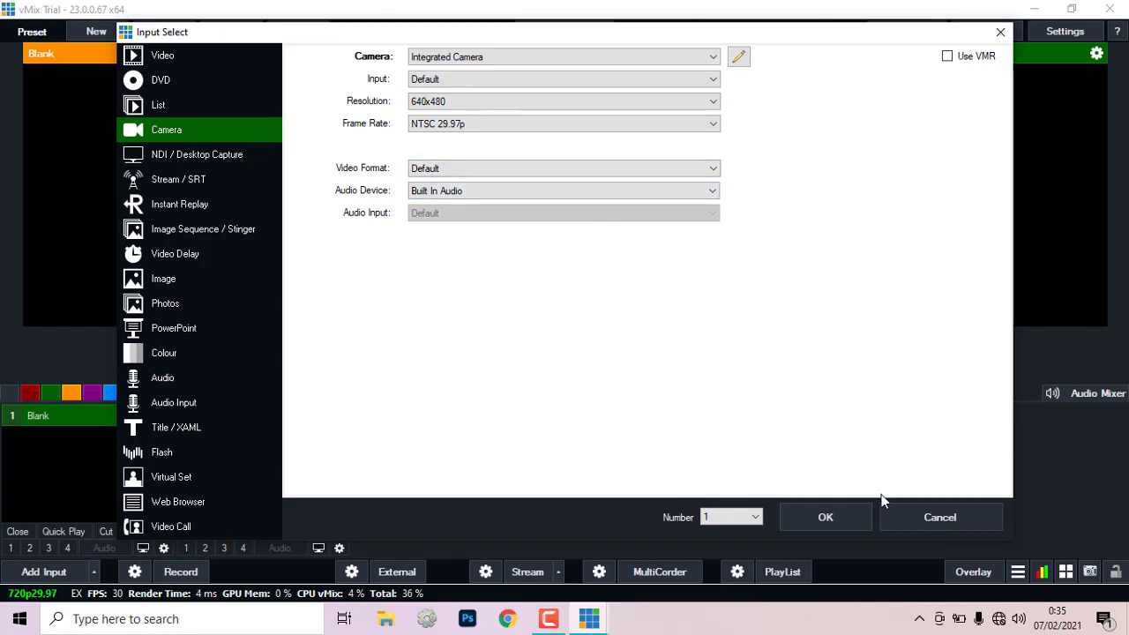
{"action": "left_click", "coordinate": [825, 516]}
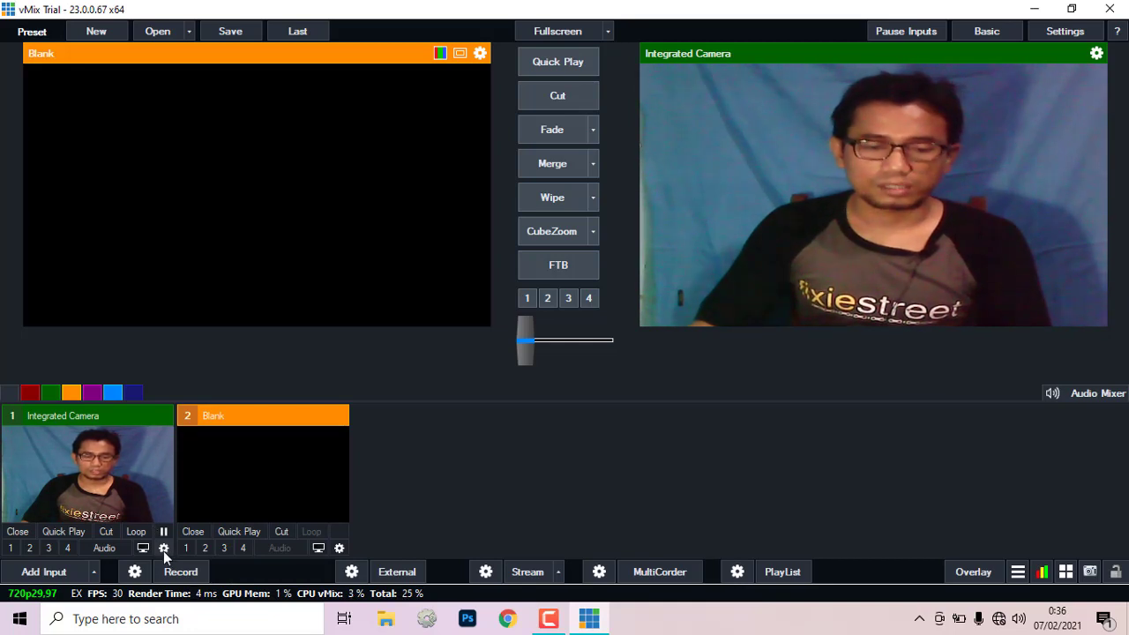
Step: Open input 1's settings on the Colour Key page
{"action": "double_click", "coordinate": [146, 470]}
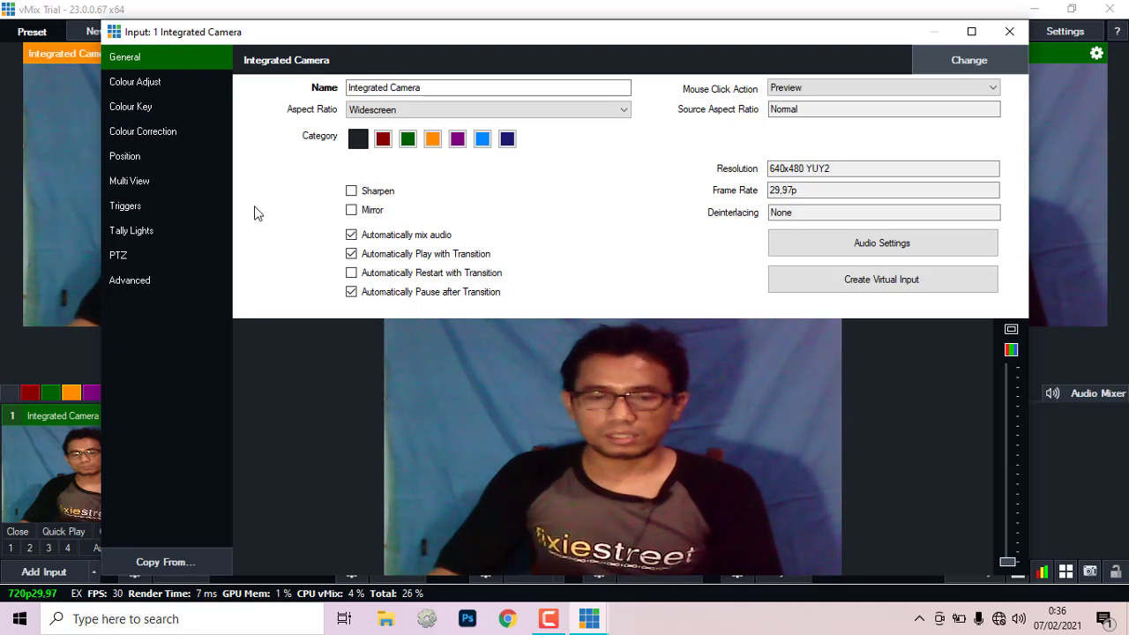
{"action": "left_click", "coordinate": [138, 82]}
{"action": "left_click", "coordinate": [142, 108]}
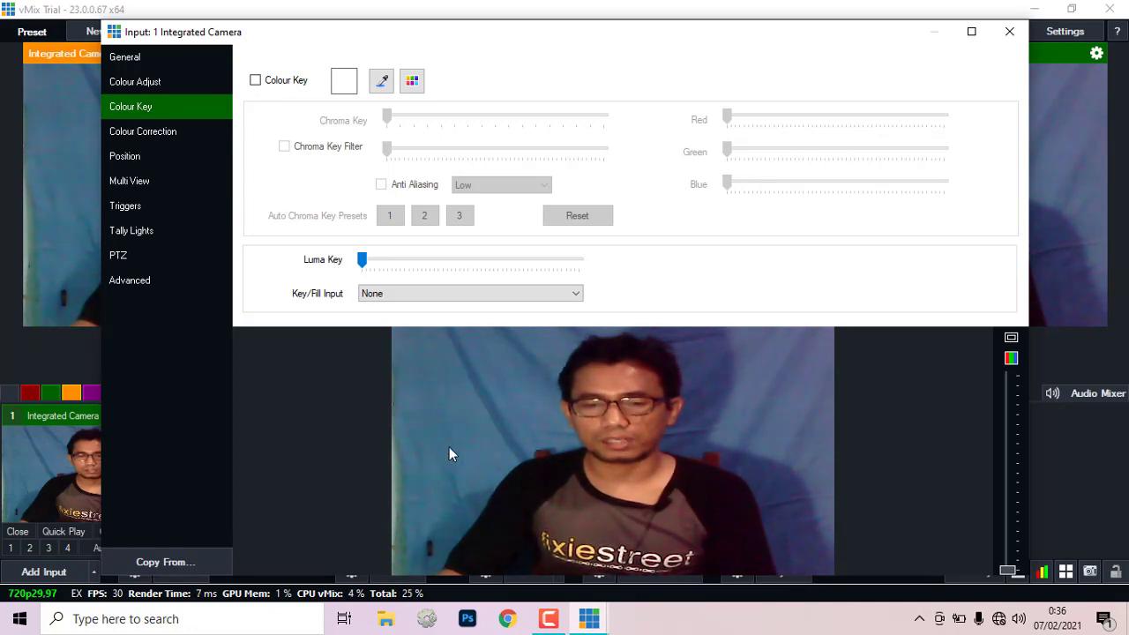
Step: Enable Colour Key sampled from the blue backdrop, with the Chroma Key Filter on and both sliders raised
{"action": "left_click", "coordinate": [254, 80]}
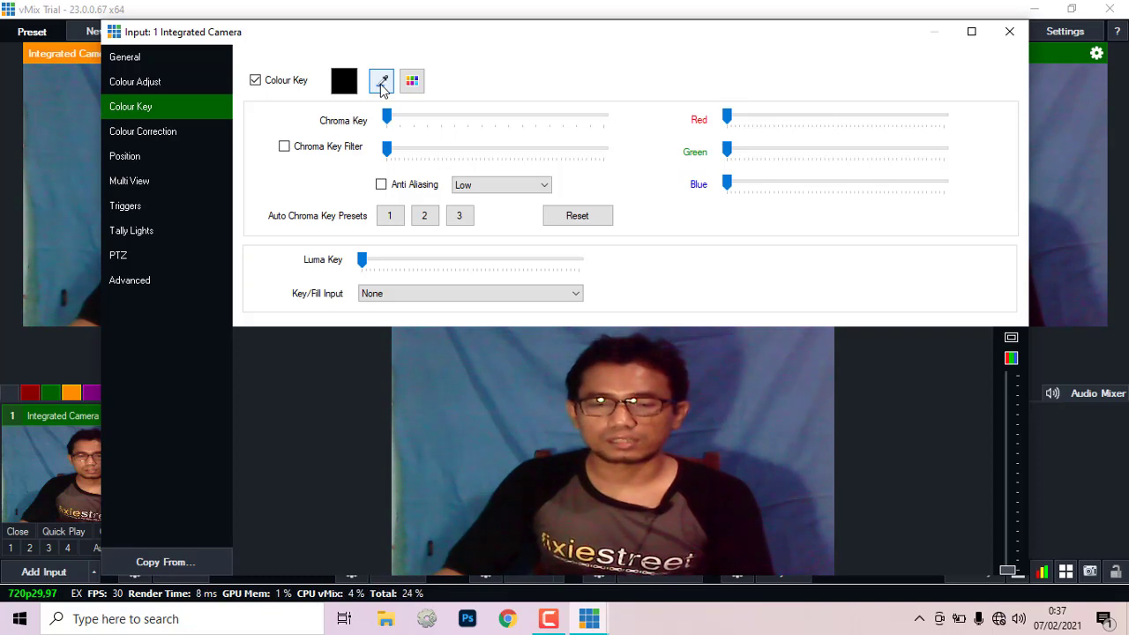
{"action": "left_click", "coordinate": [382, 82]}
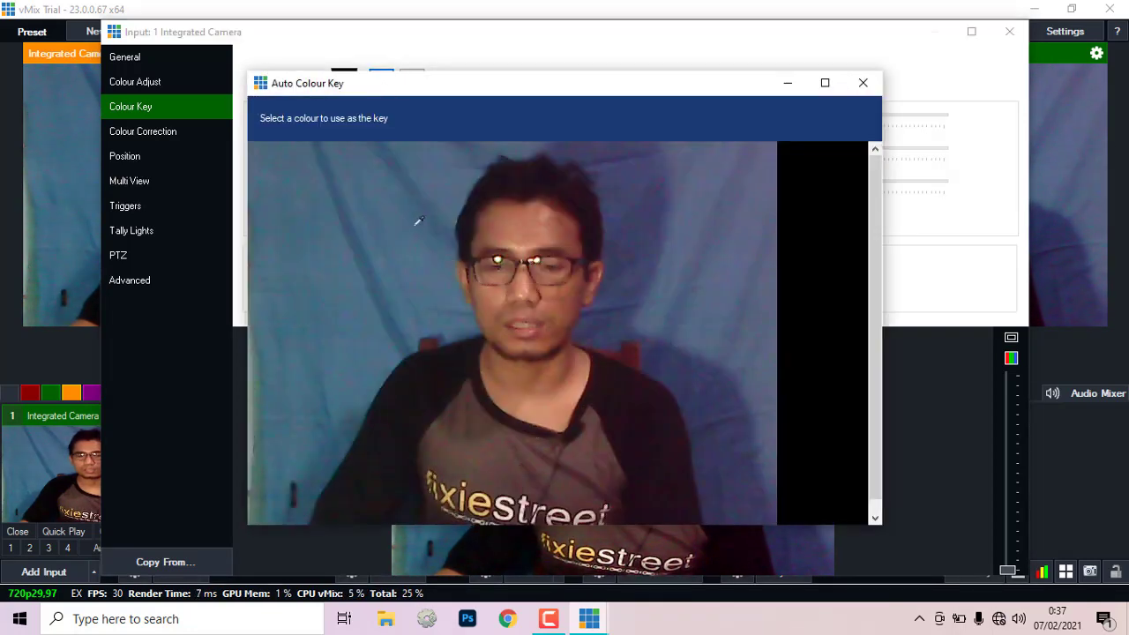
{"action": "left_click", "coordinate": [428, 269]}
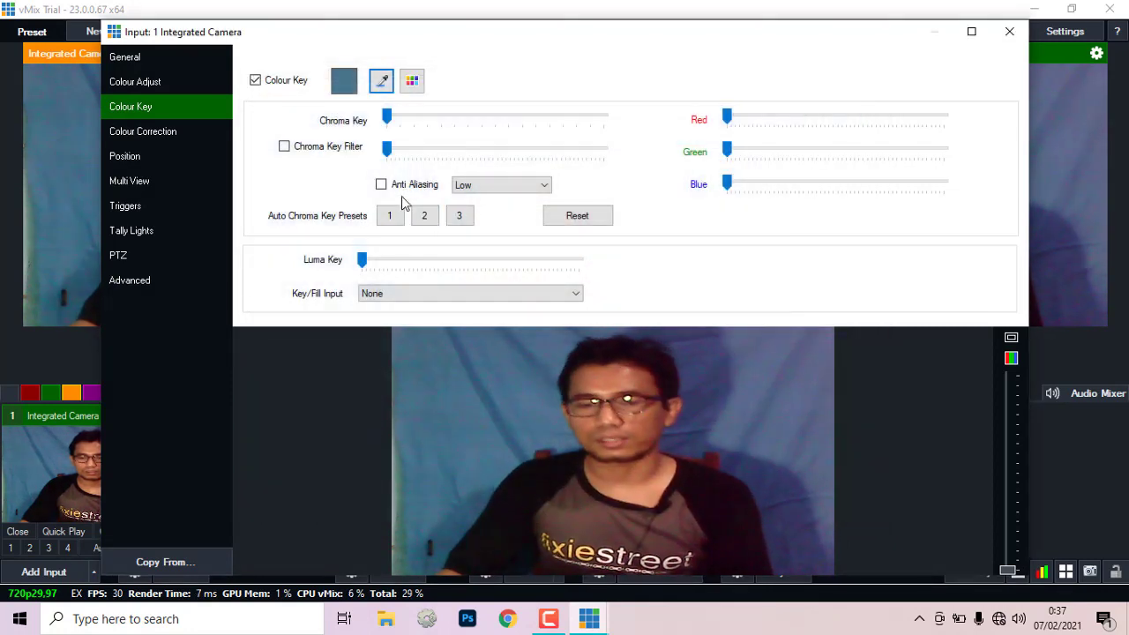
{"action": "left_click", "coordinate": [284, 147]}
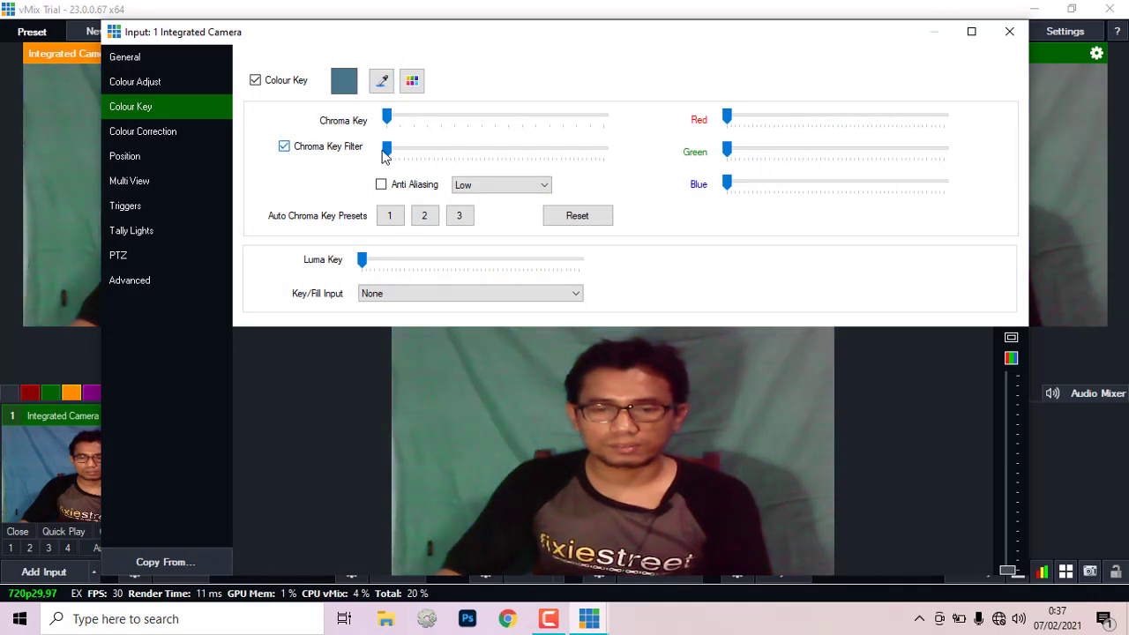
{"action": "left_click_drag", "start_coordinate": [388, 155], "coordinate": [575, 165]}
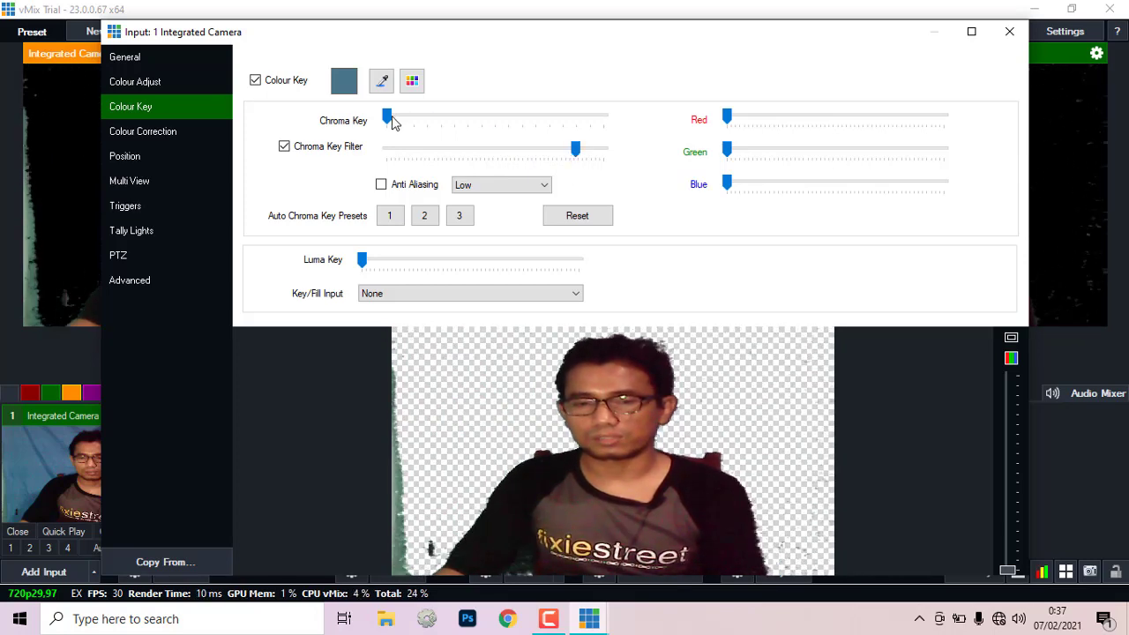
{"action": "left_click_drag", "start_coordinate": [393, 121], "coordinate": [611, 119]}
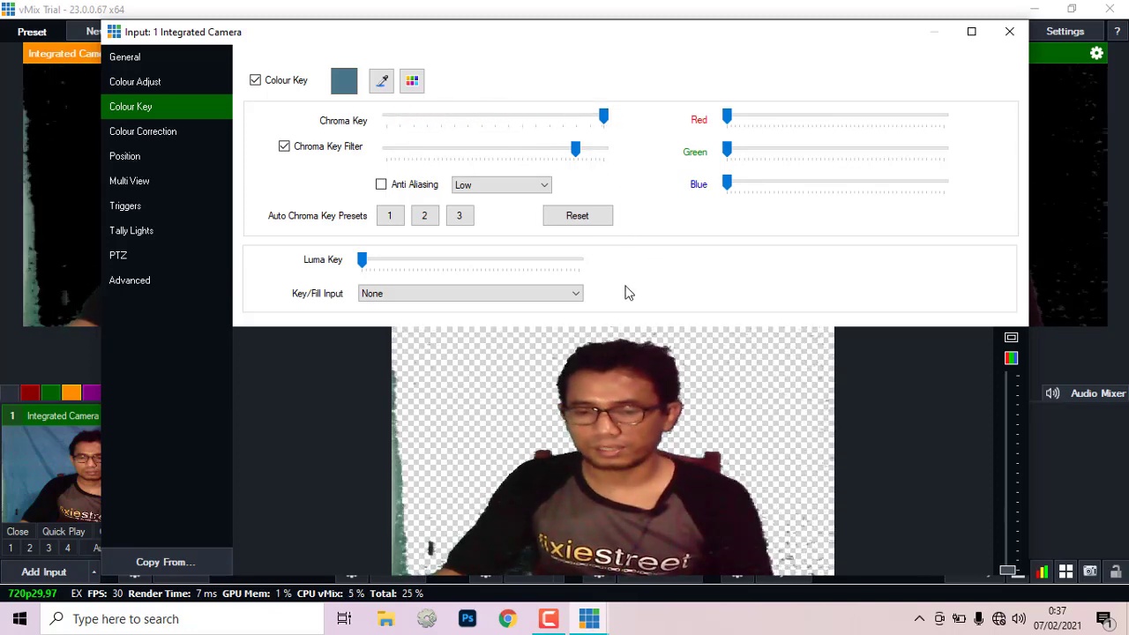
{"action": "left_click_drag", "start_coordinate": [578, 156], "coordinate": [587, 159]}
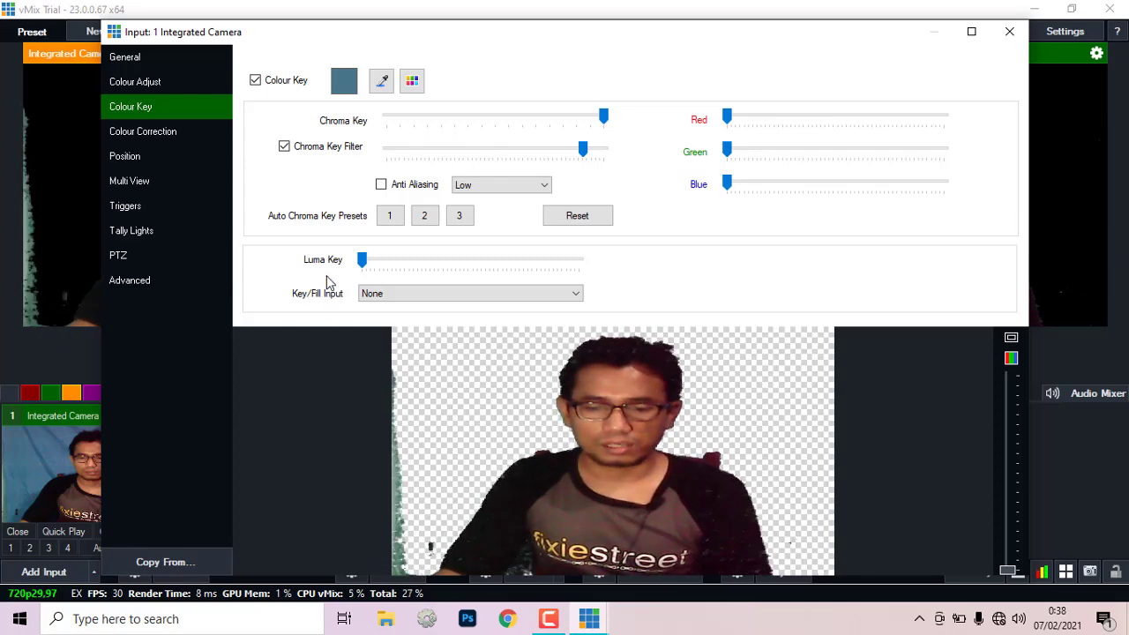
{"action": "left_click", "coordinate": [141, 133]}
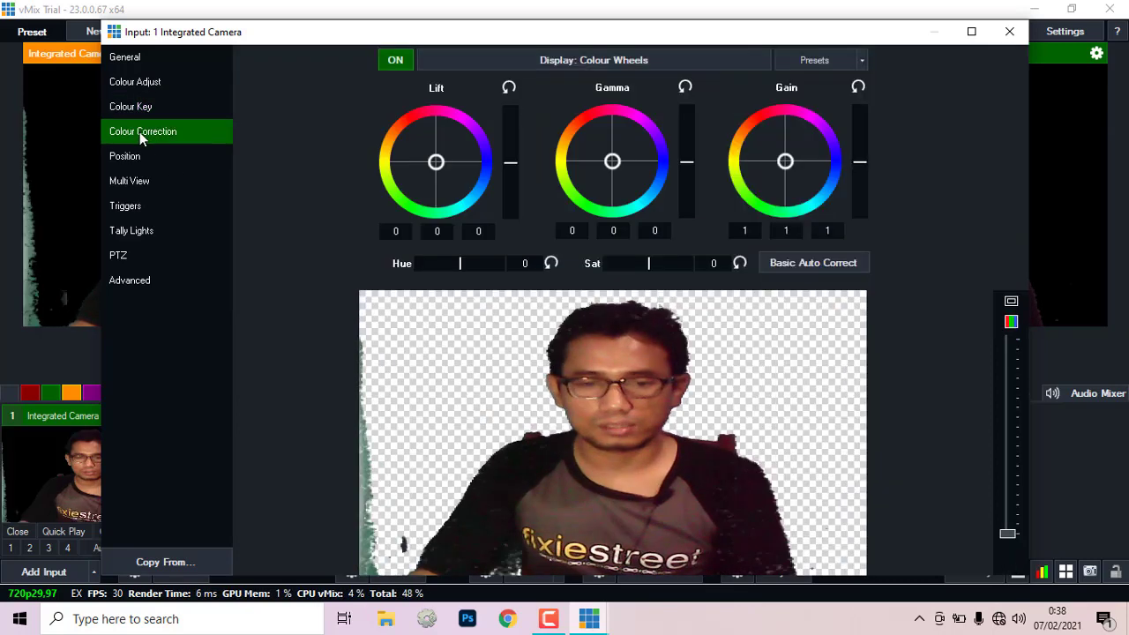
Step: On the Position page, set Crop X1 to 125 to trim the camera's left edge
{"action": "left_click", "coordinate": [125, 156]}
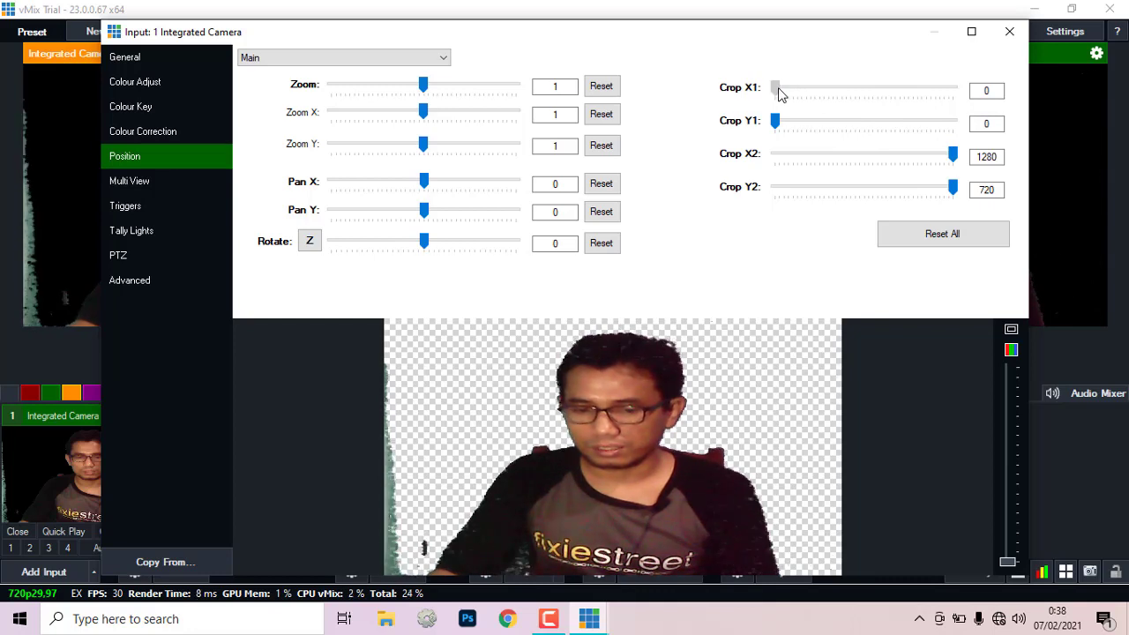
{"action": "left_click_drag", "start_coordinate": [779, 94], "coordinate": [796, 91]}
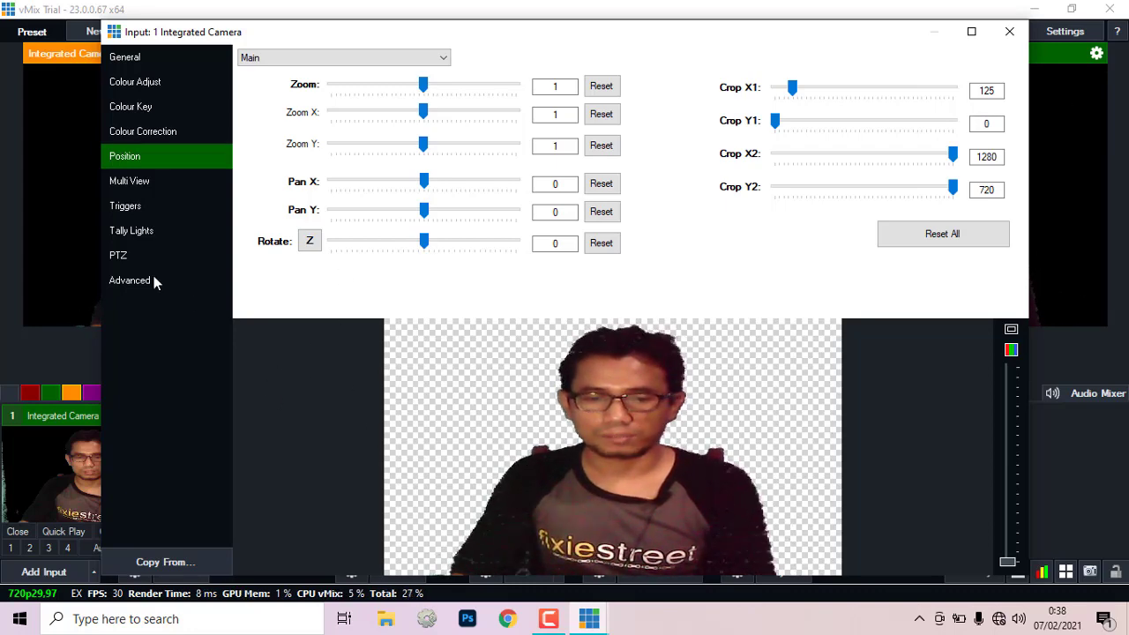
Step: Review the Multi View, Triggers and Tally Light pages, then close the camera settings
{"action": "left_click", "coordinate": [121, 180]}
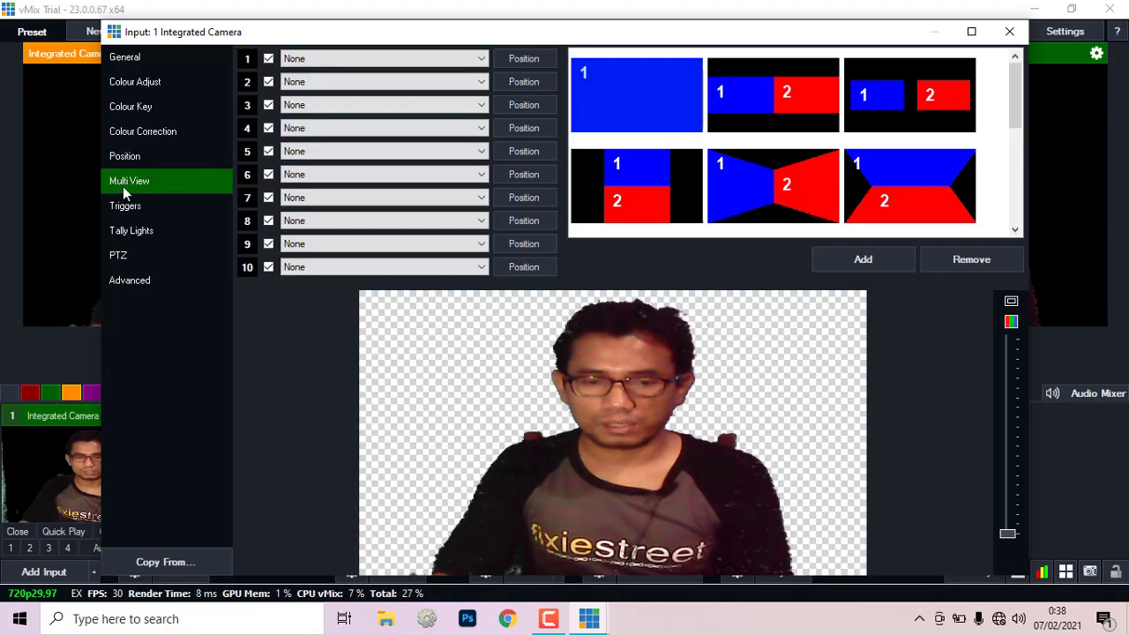
{"action": "left_click", "coordinate": [123, 206]}
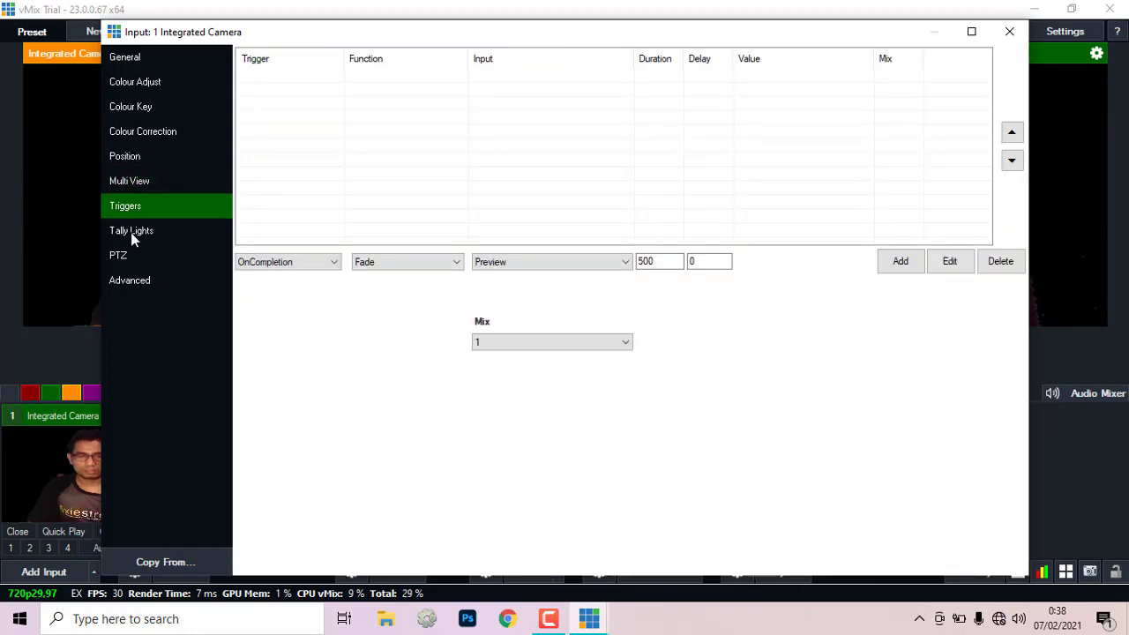
{"action": "left_click", "coordinate": [130, 232]}
{"action": "left_click", "coordinate": [133, 134]}
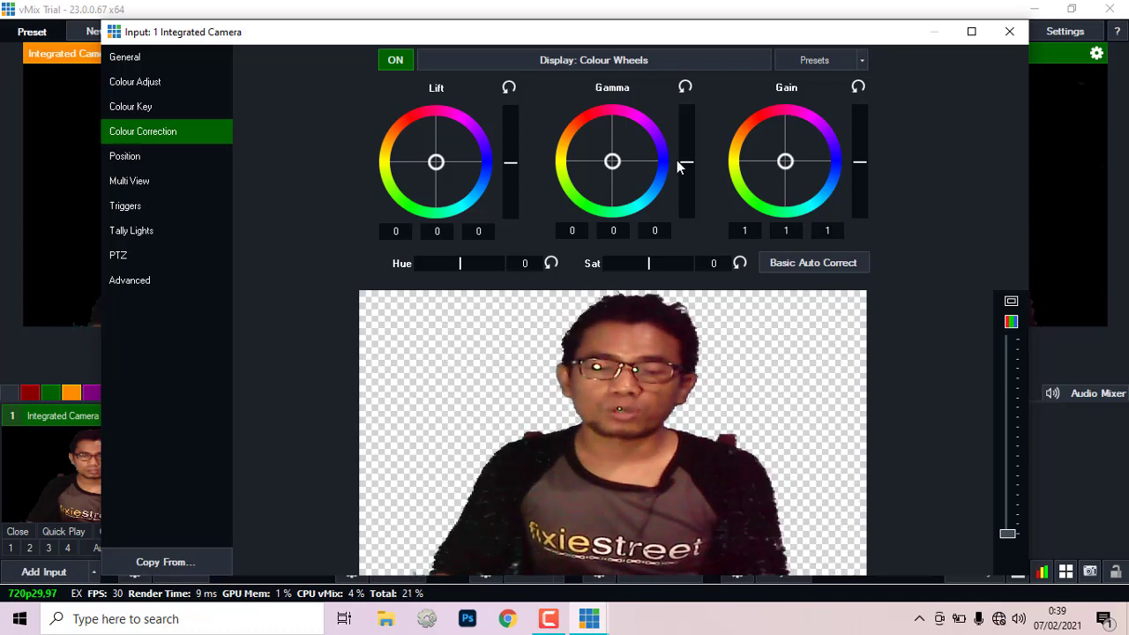
{"action": "left_click", "coordinate": [1007, 32]}
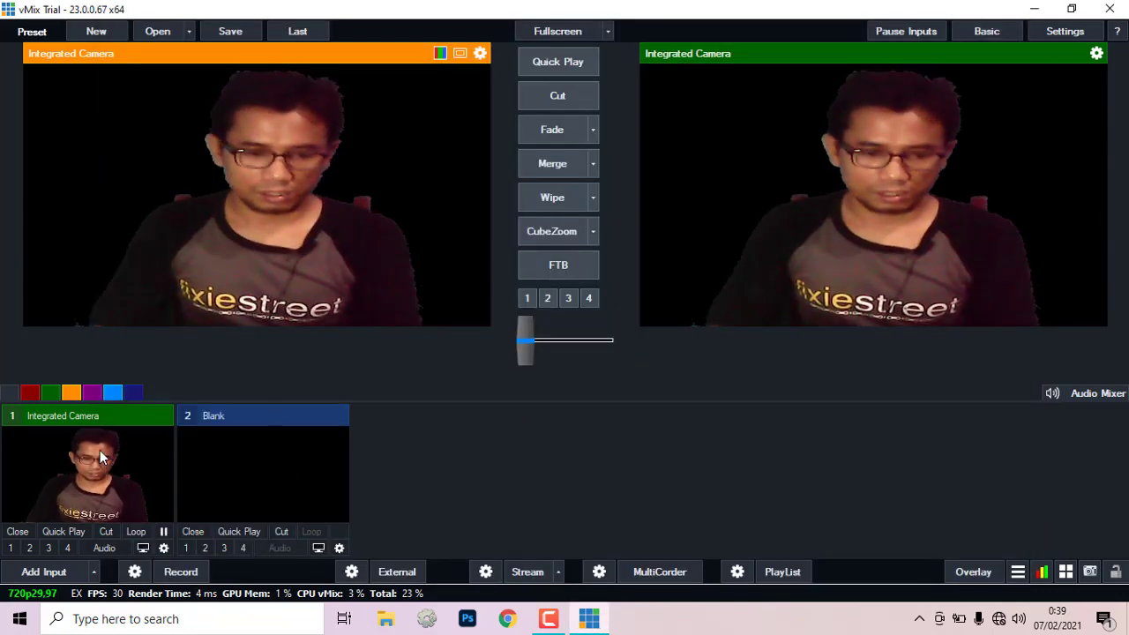
Step: Add the bg2.jpg news-set background as image input 2
{"action": "left_click", "coordinate": [53, 574]}
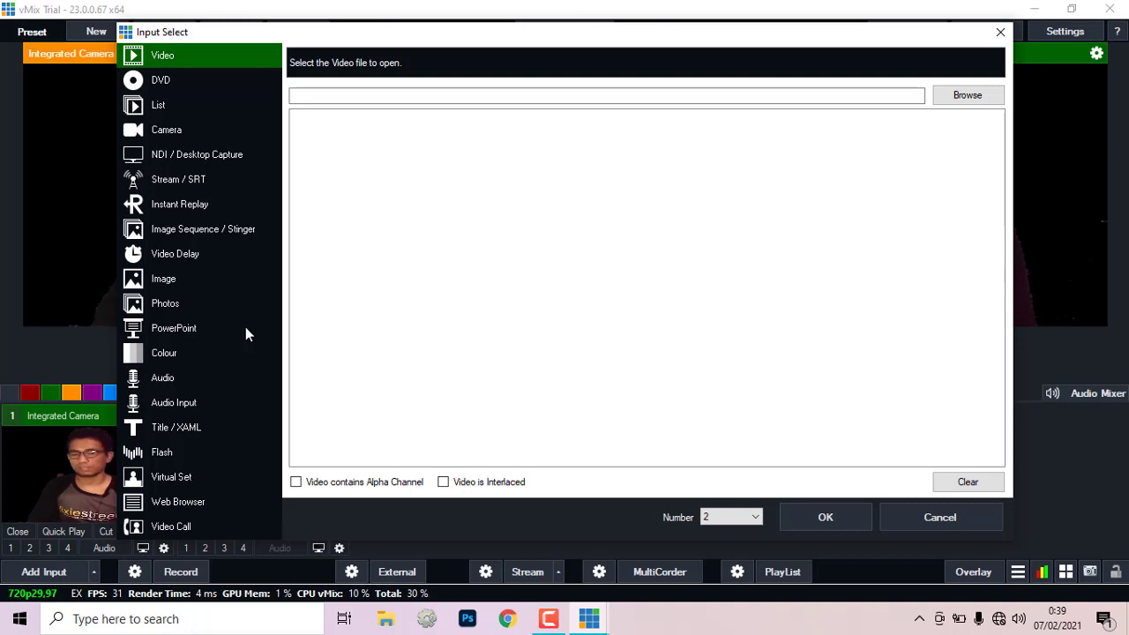
{"action": "left_click", "coordinate": [157, 281]}
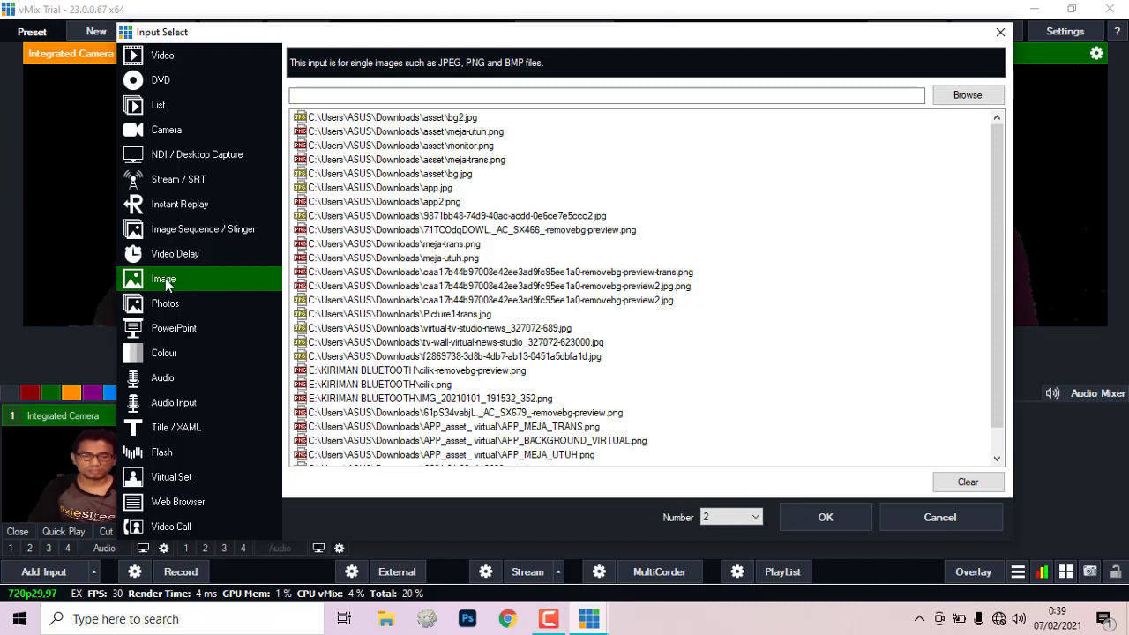
{"action": "left_click", "coordinate": [967, 96]}
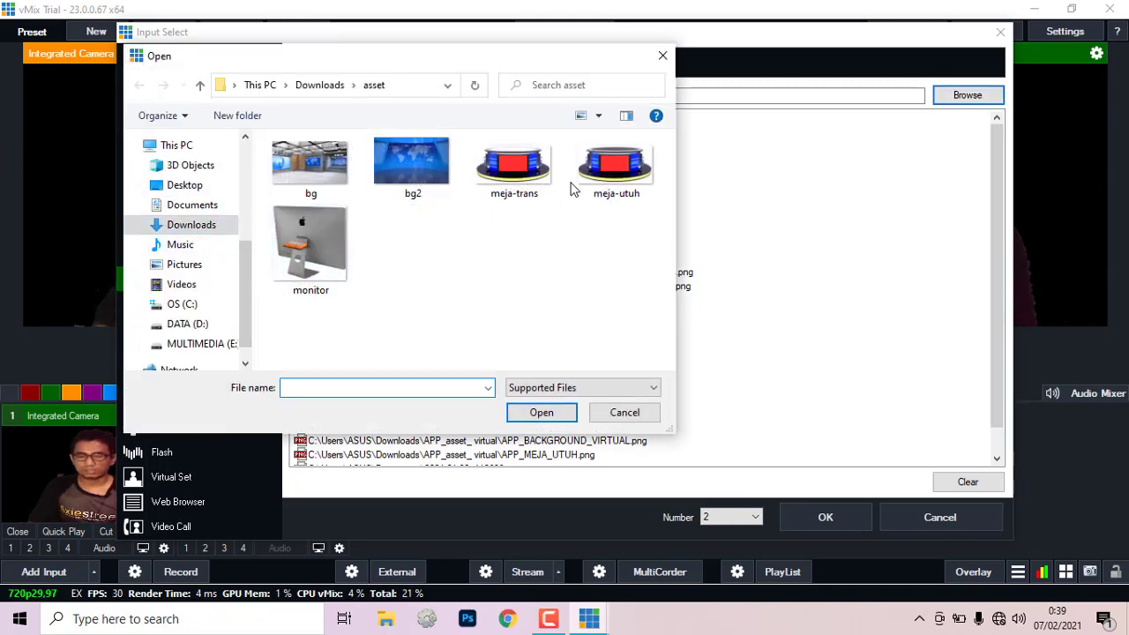
{"action": "left_click", "coordinate": [417, 162]}
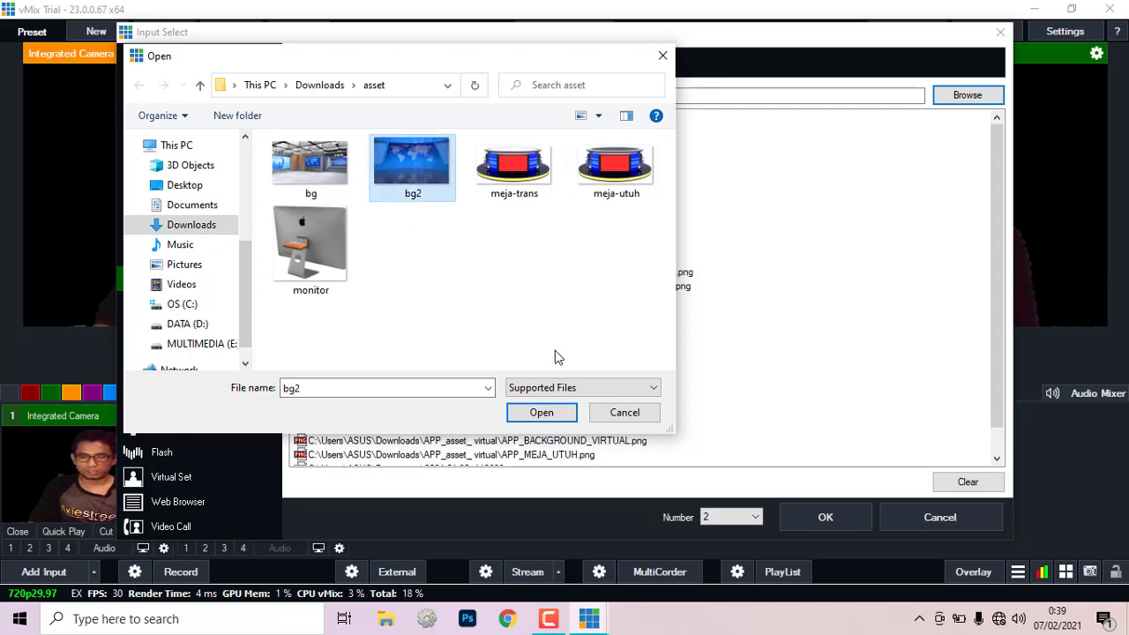
{"action": "left_click", "coordinate": [541, 413]}
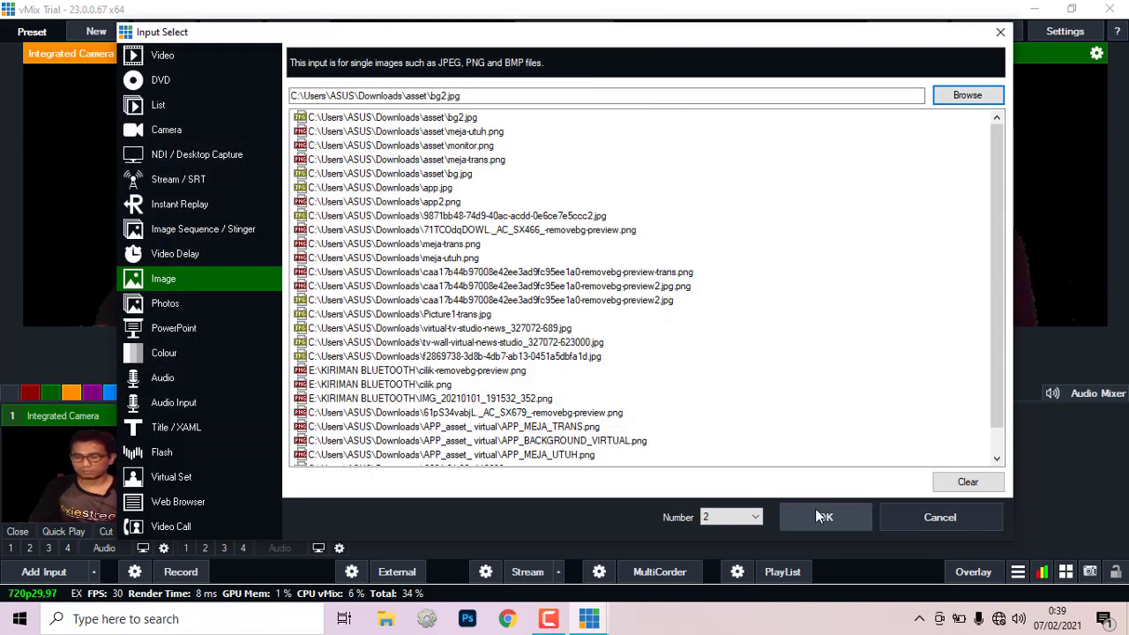
{"action": "left_click", "coordinate": [816, 516]}
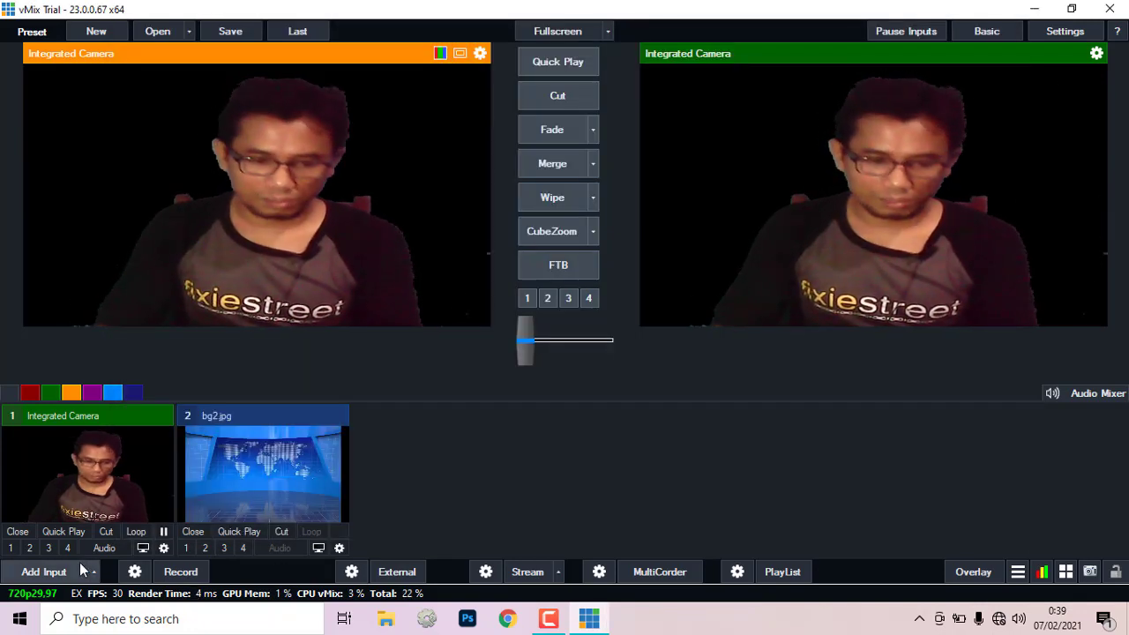
Step: Add meja-utuh.png from Downloads\asset as image input 3
{"action": "left_click", "coordinate": [57, 573]}
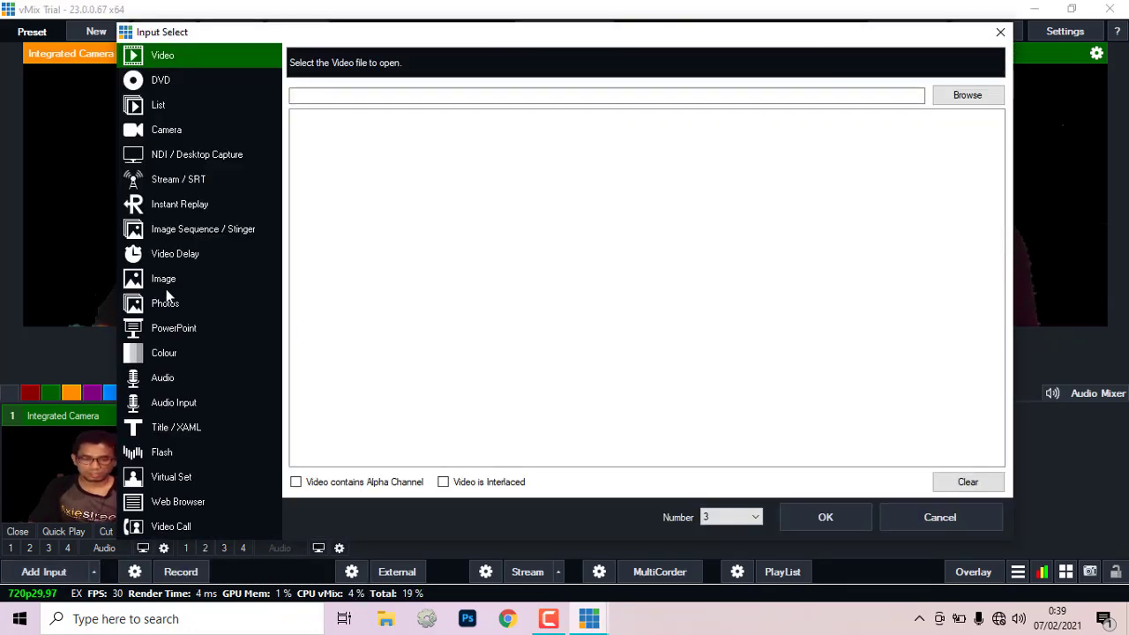
{"action": "left_click", "coordinate": [164, 281]}
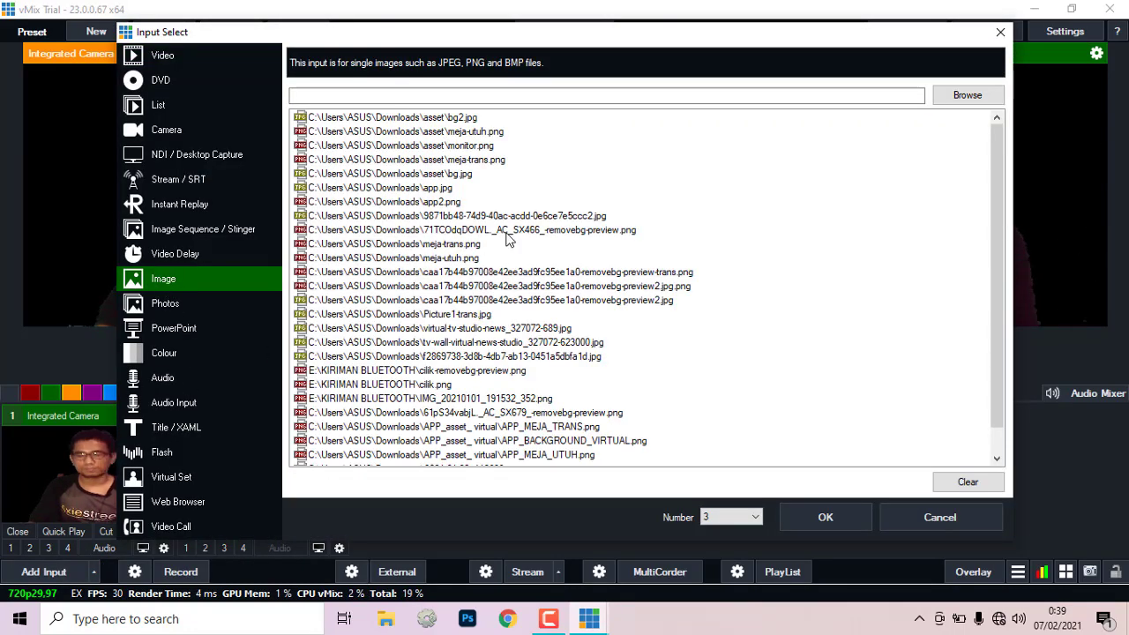
{"action": "left_click", "coordinate": [968, 96]}
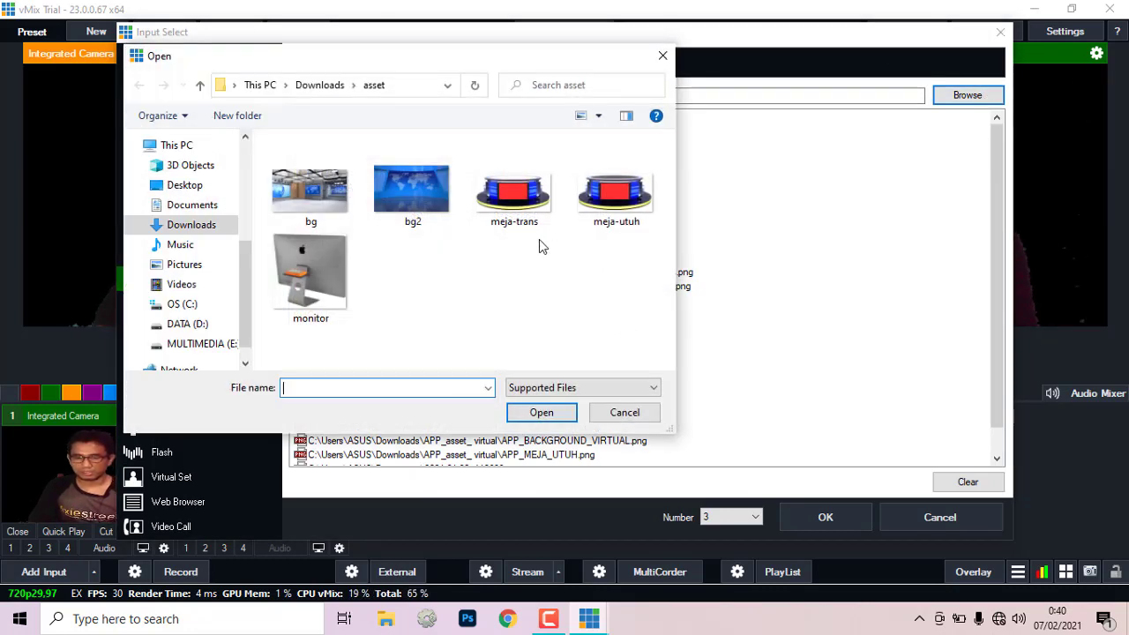
{"action": "left_click", "coordinate": [605, 216]}
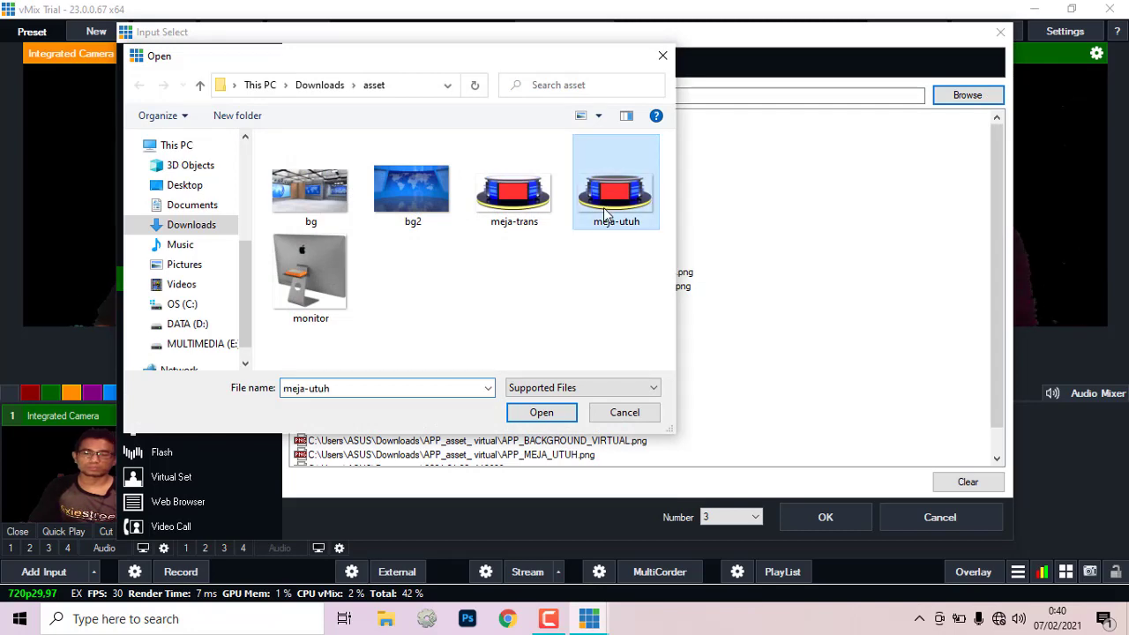
{"action": "left_click", "coordinate": [544, 412]}
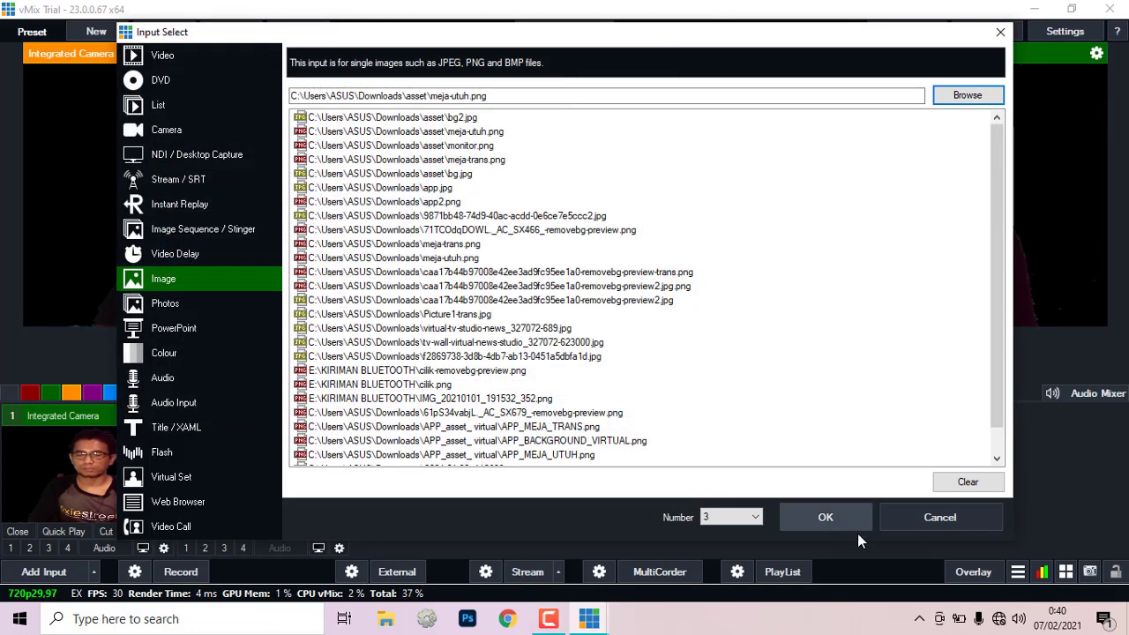
{"action": "left_click", "coordinate": [842, 517]}
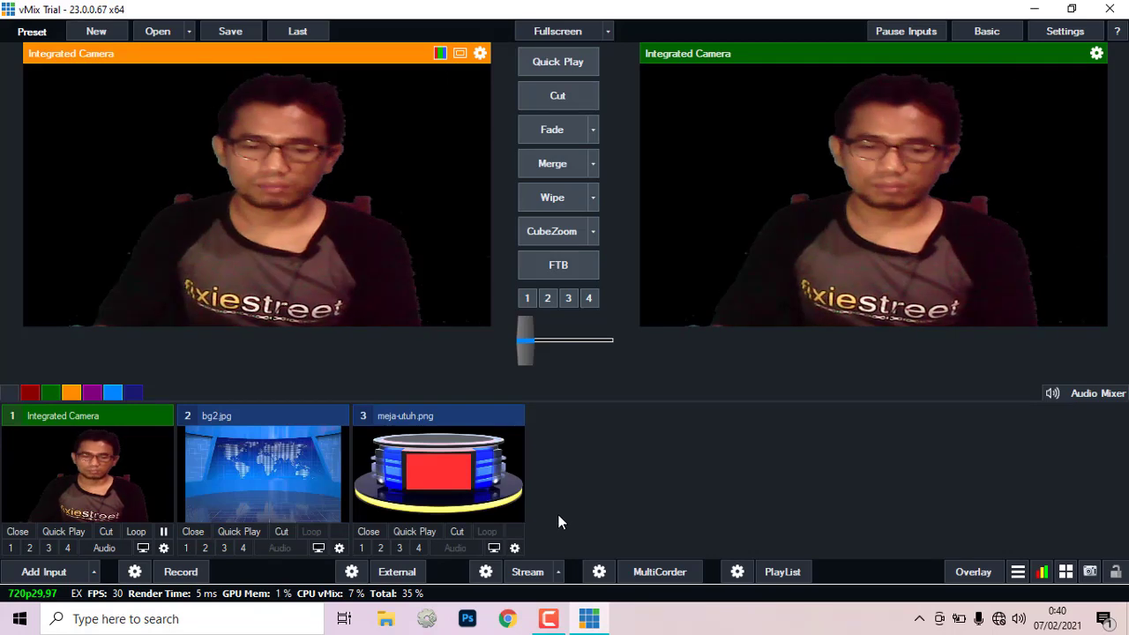
{"action": "left_click", "coordinate": [54, 575]}
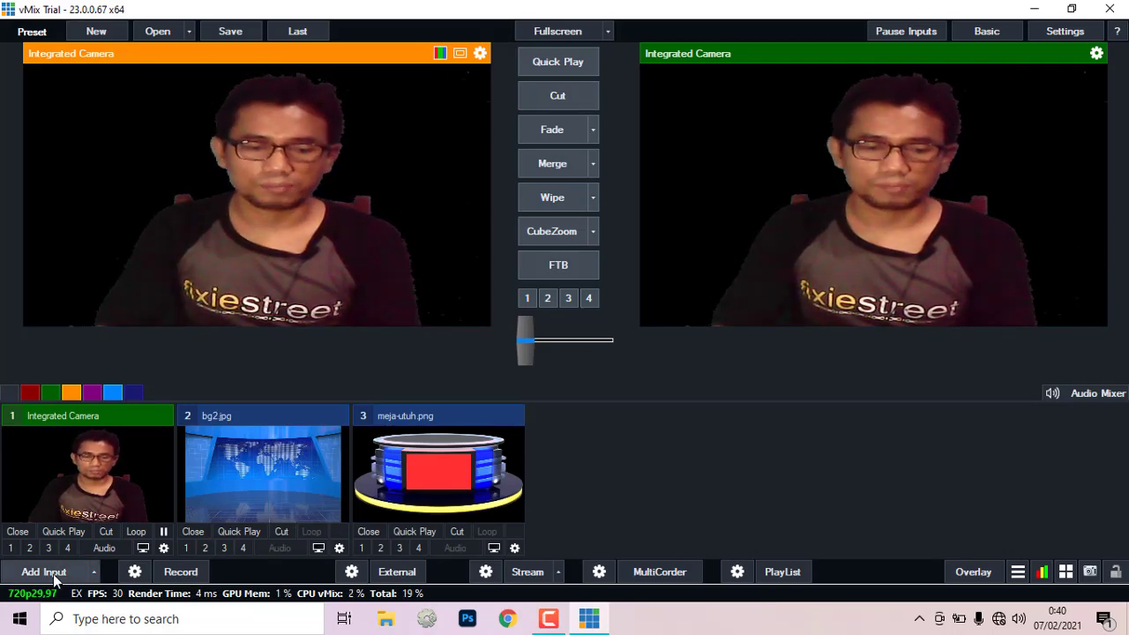
Step: Load meja-trans.png from the asset folder as image input 4
{"action": "left_click", "coordinate": [155, 279]}
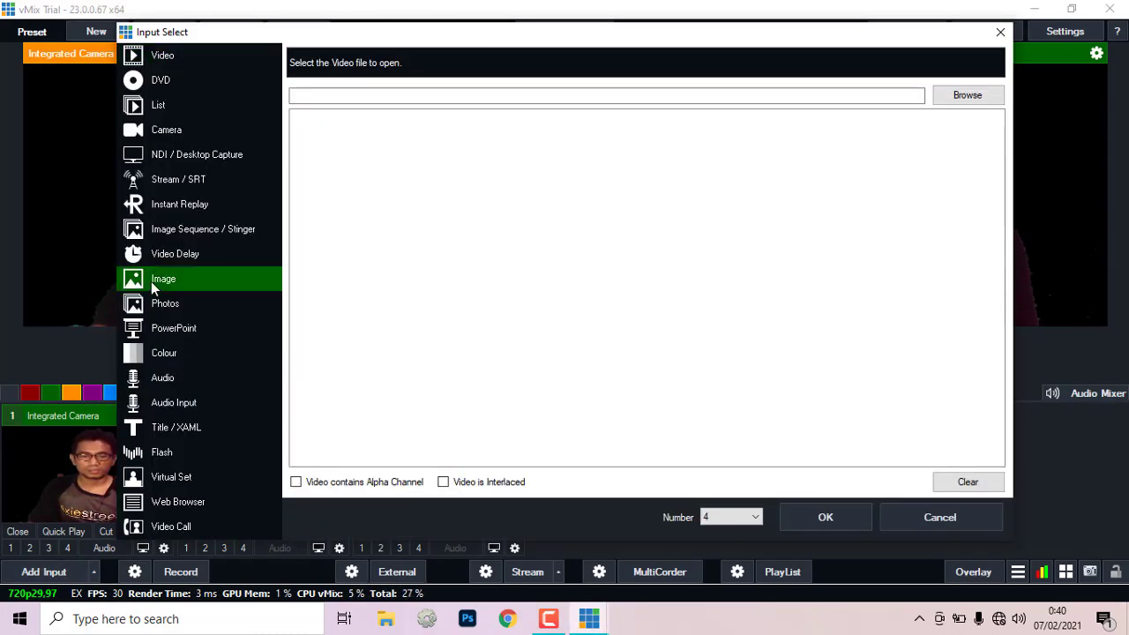
{"action": "left_click", "coordinate": [967, 97]}
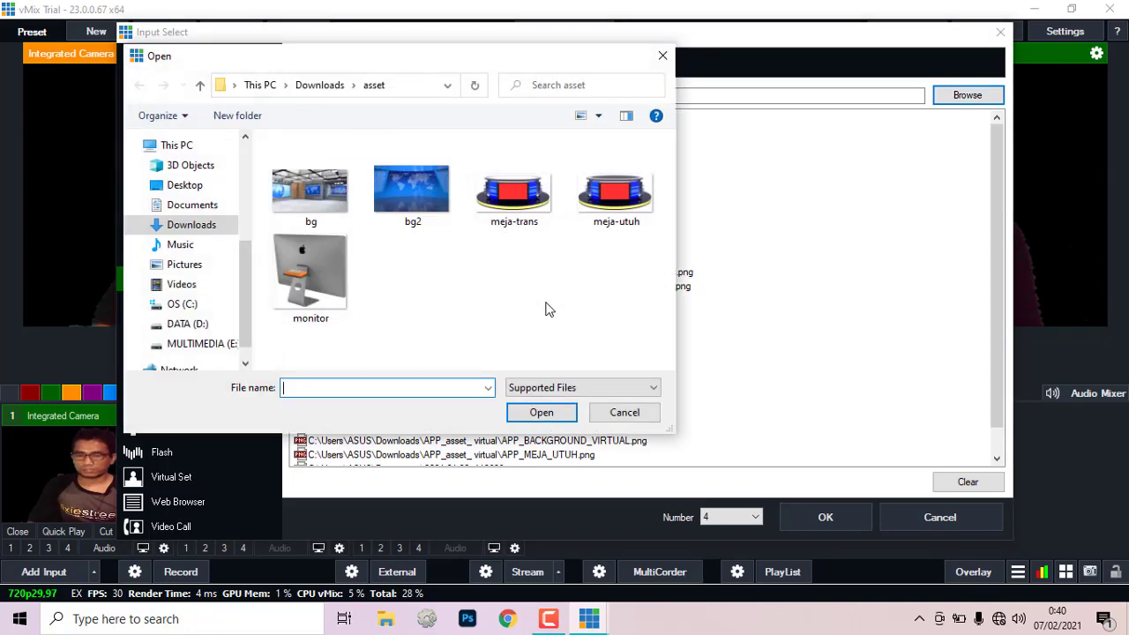
{"action": "left_click", "coordinate": [524, 207]}
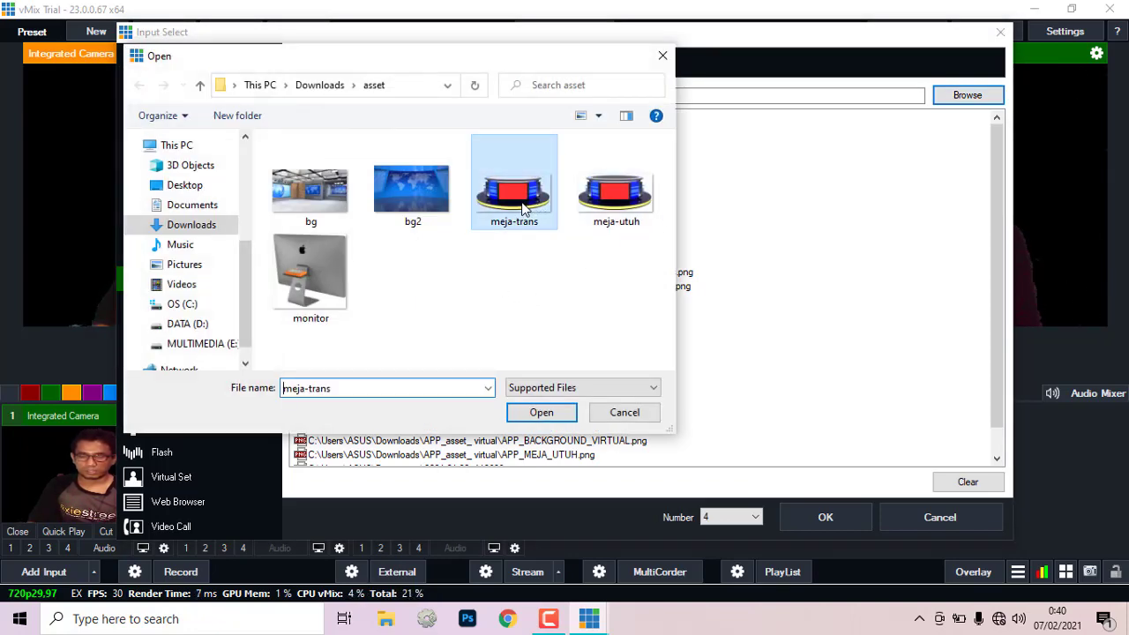
{"action": "left_click", "coordinate": [541, 413]}
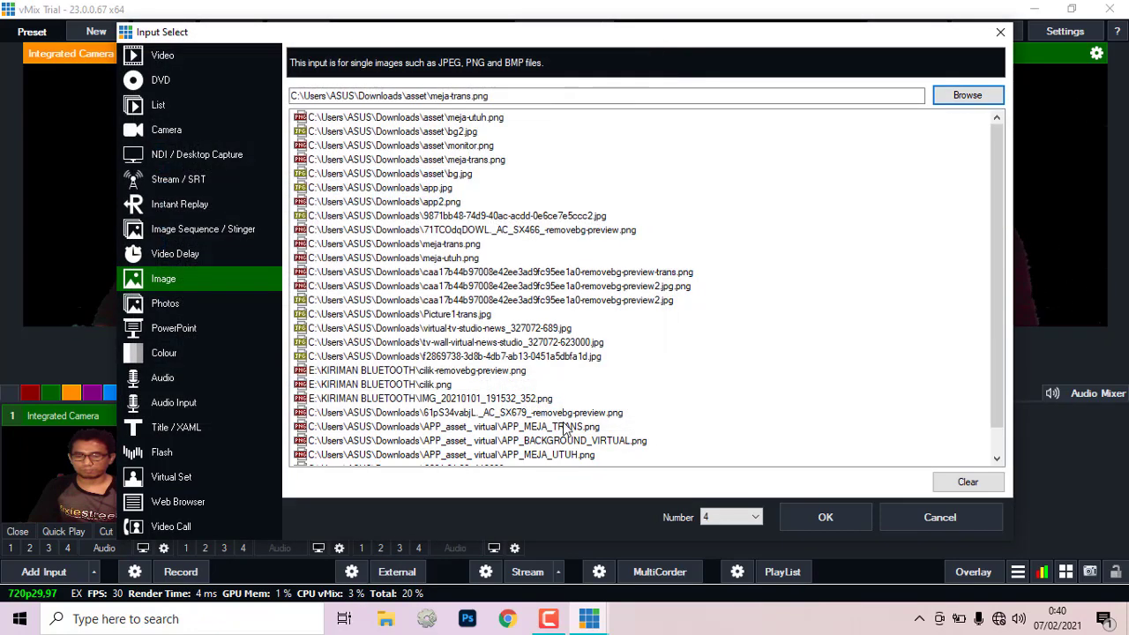
{"action": "left_click", "coordinate": [833, 517]}
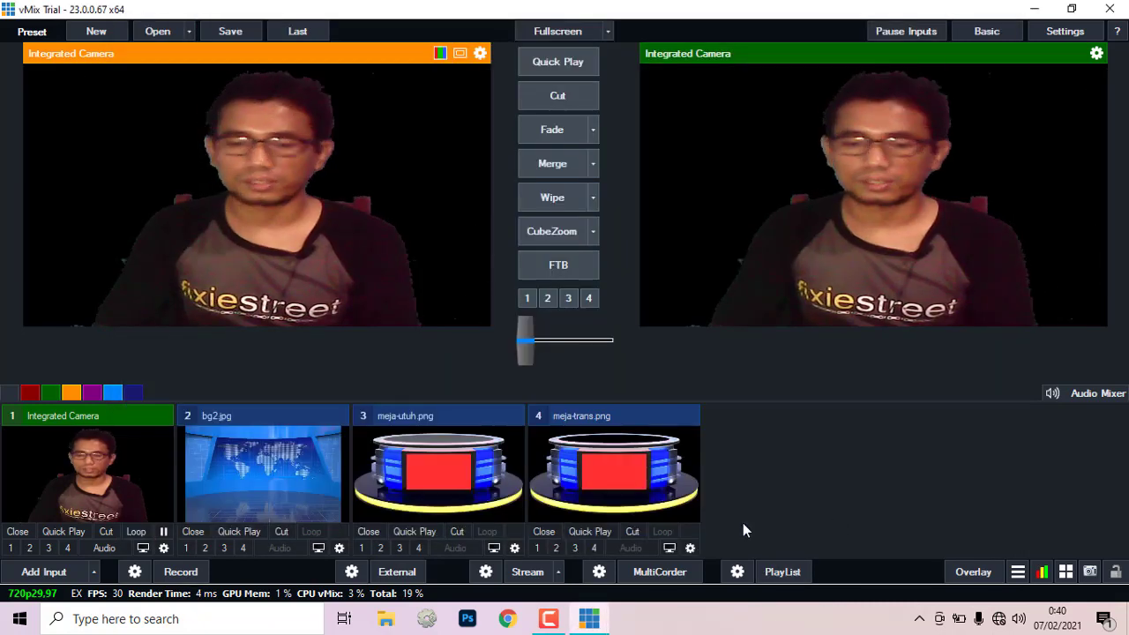
Step: Load monitor.png from the asset folder as image input 5
{"action": "left_click", "coordinate": [57, 571]}
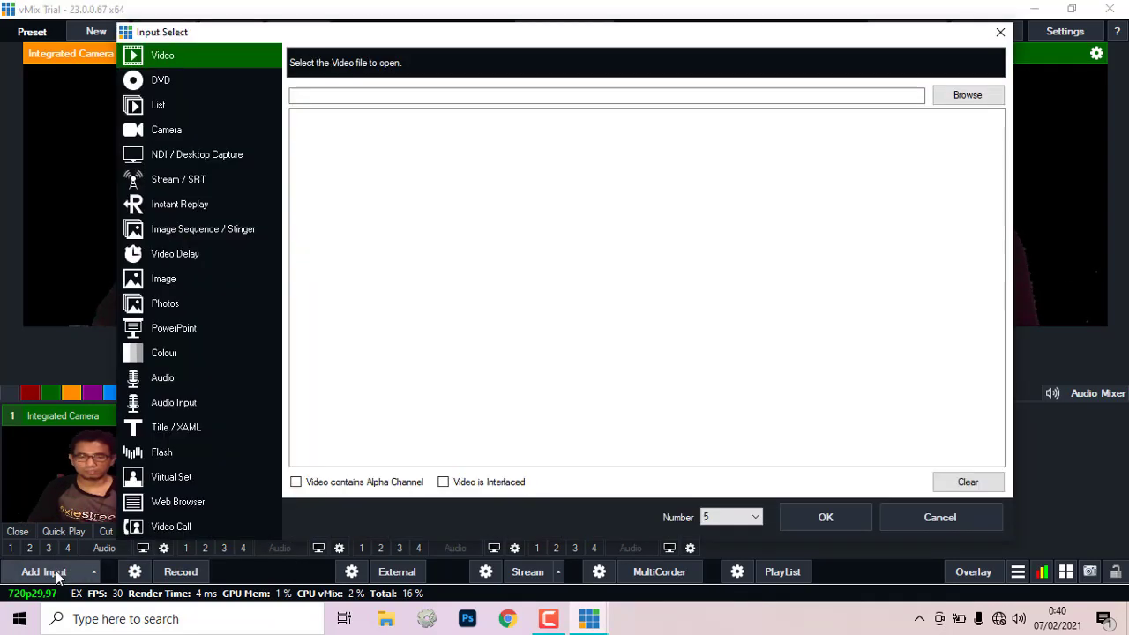
{"action": "left_click", "coordinate": [159, 287]}
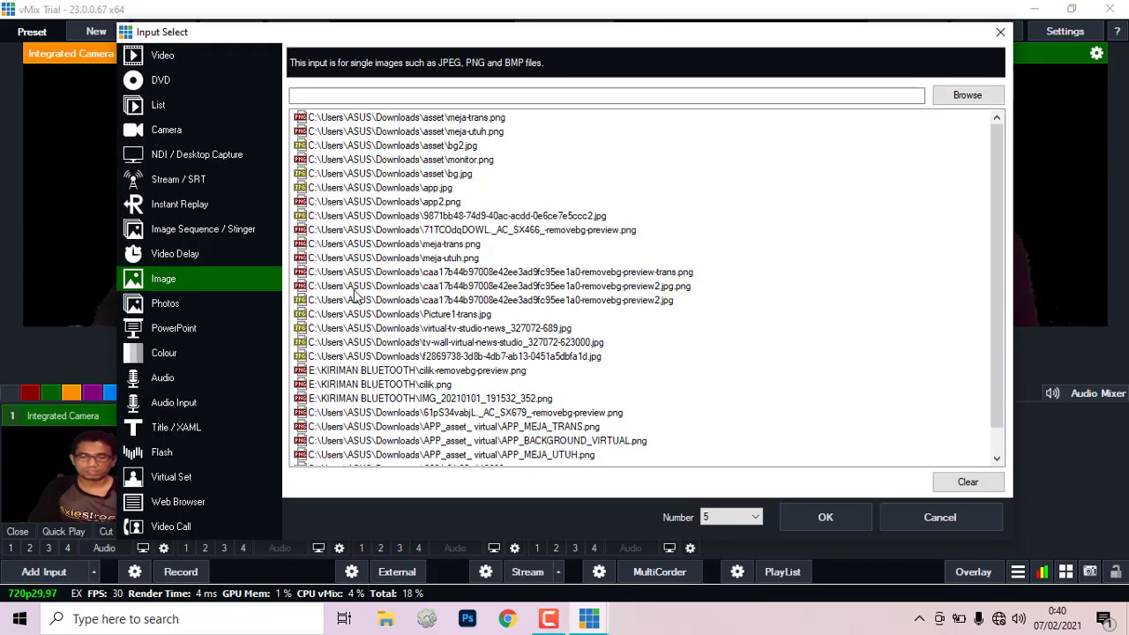
{"action": "left_click", "coordinate": [962, 97]}
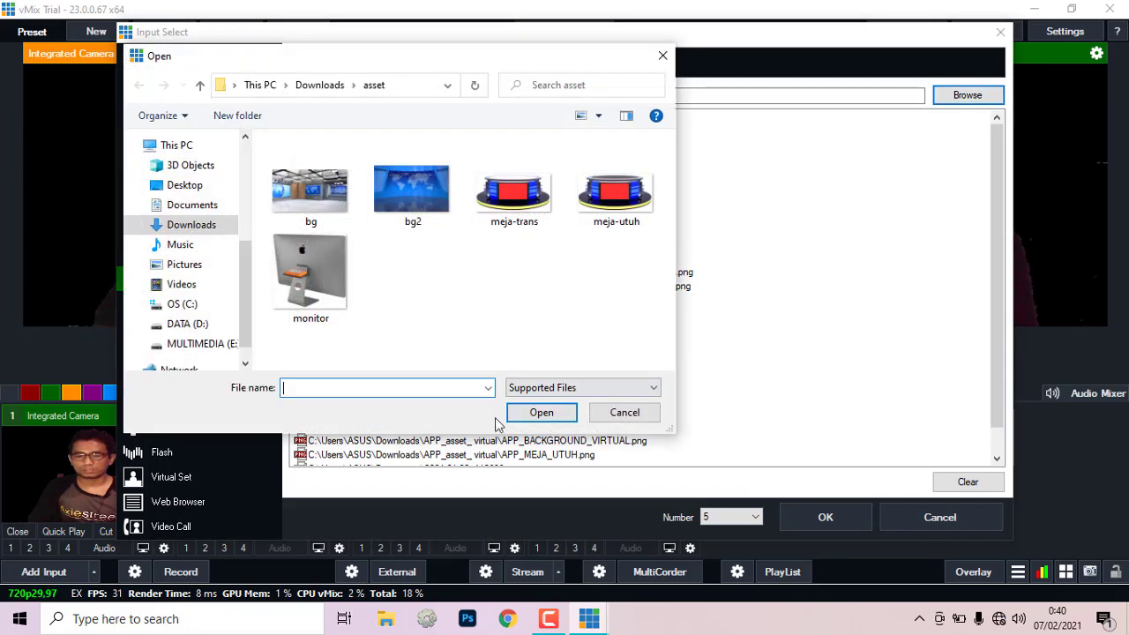
{"action": "left_click", "coordinate": [297, 285]}
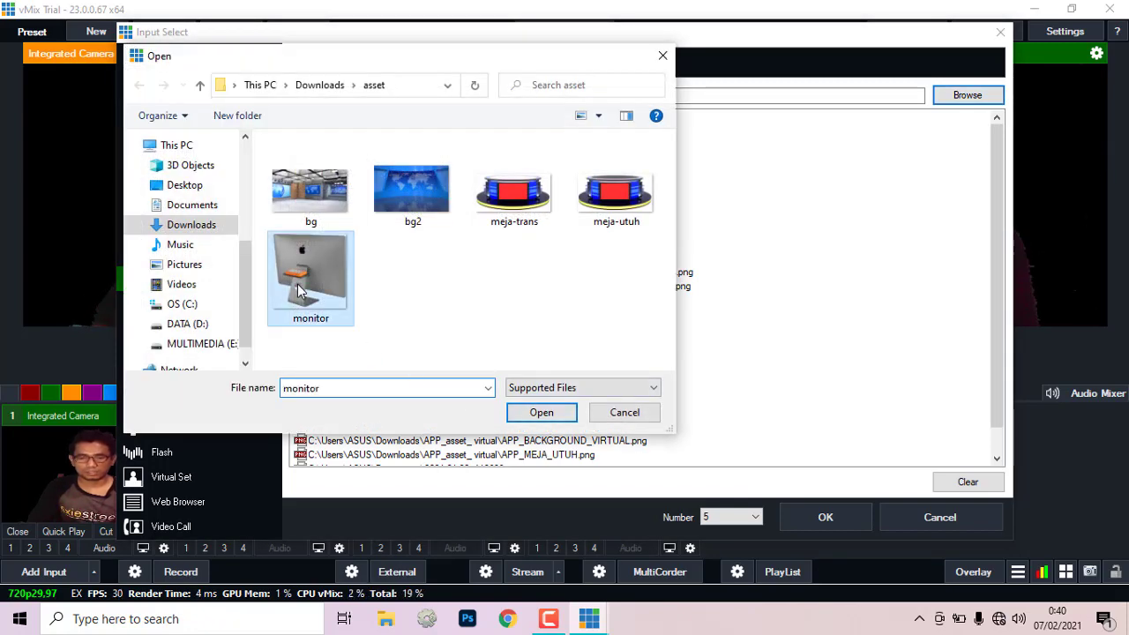
{"action": "left_click", "coordinate": [540, 412]}
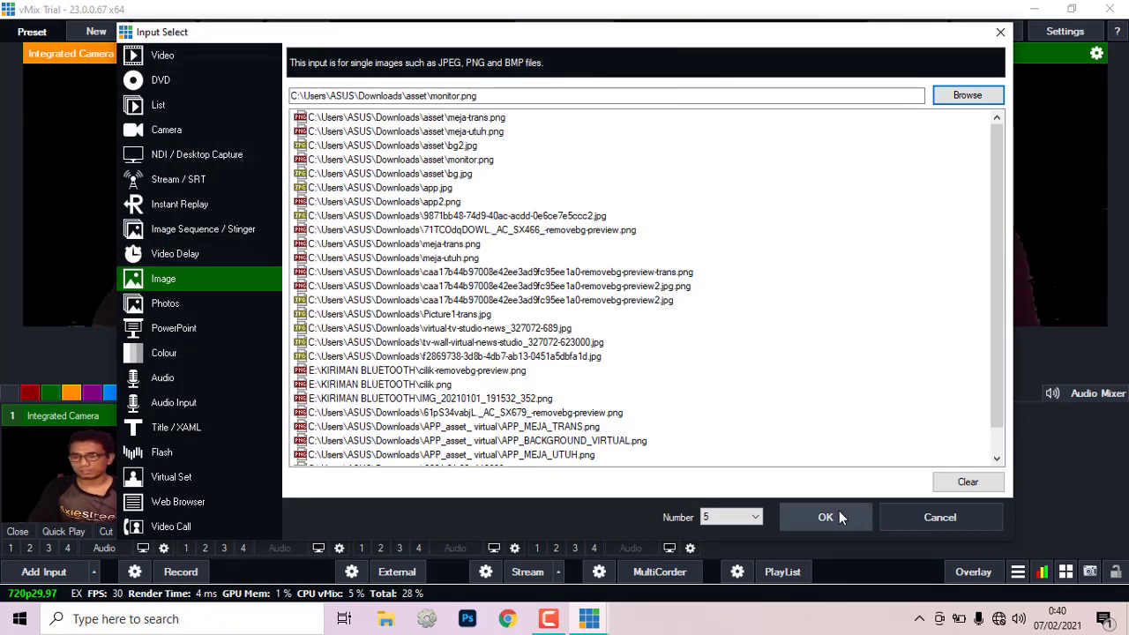
{"action": "left_click", "coordinate": [837, 512]}
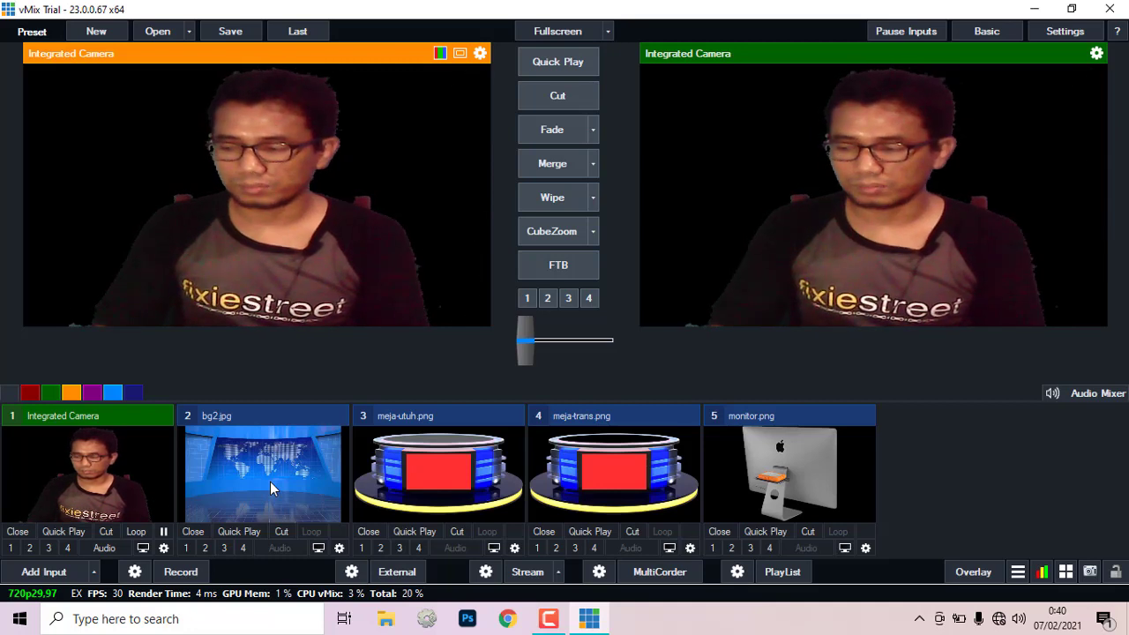
Step: Add a Colour input filled with red, numbered input 6
{"action": "left_click", "coordinate": [38, 572]}
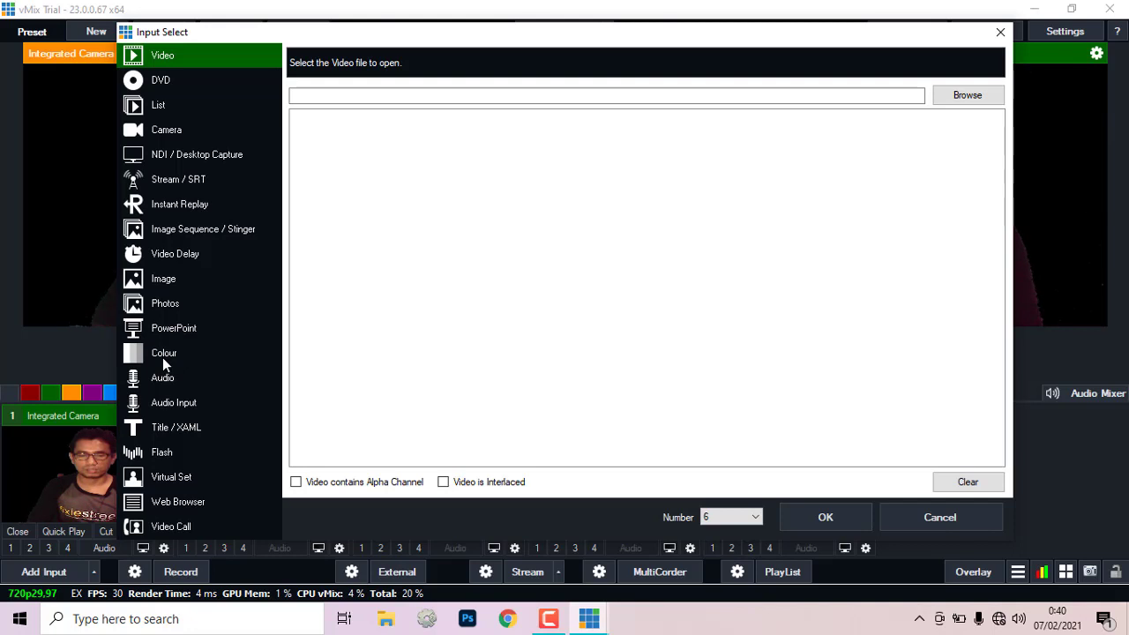
{"action": "left_click", "coordinate": [164, 358]}
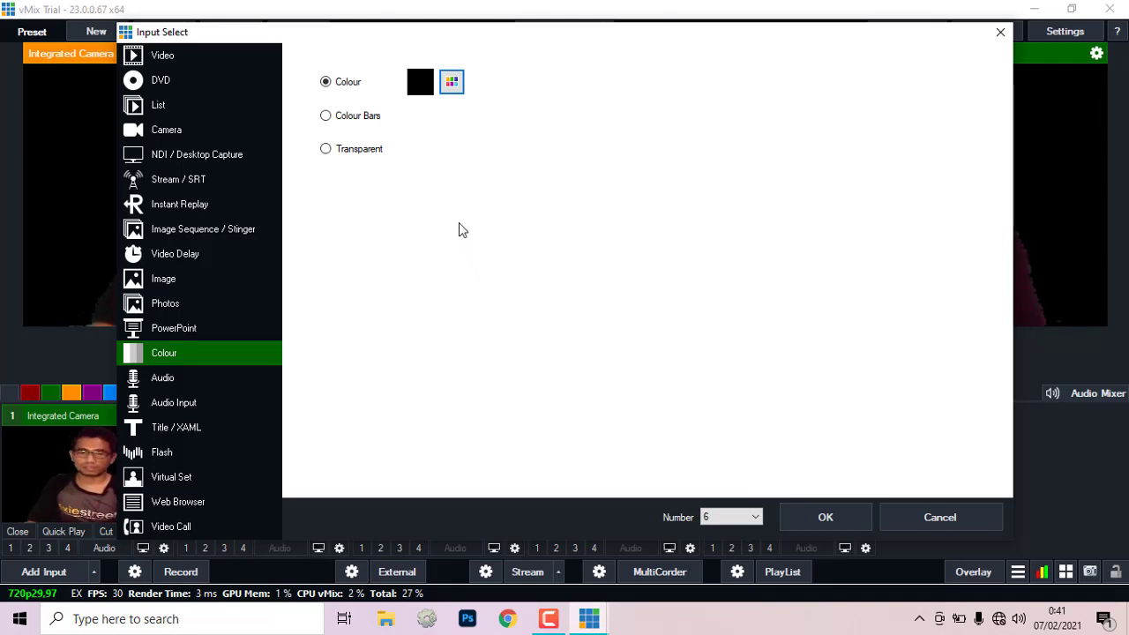
{"action": "left_click", "coordinate": [454, 83]}
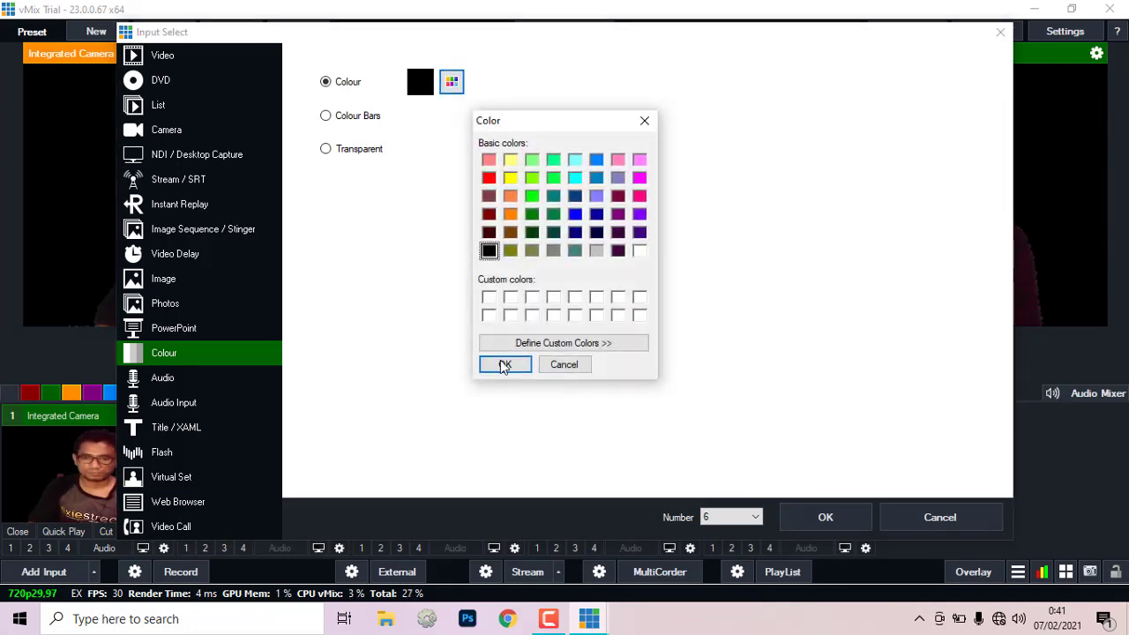
{"action": "left_click", "coordinate": [488, 178]}
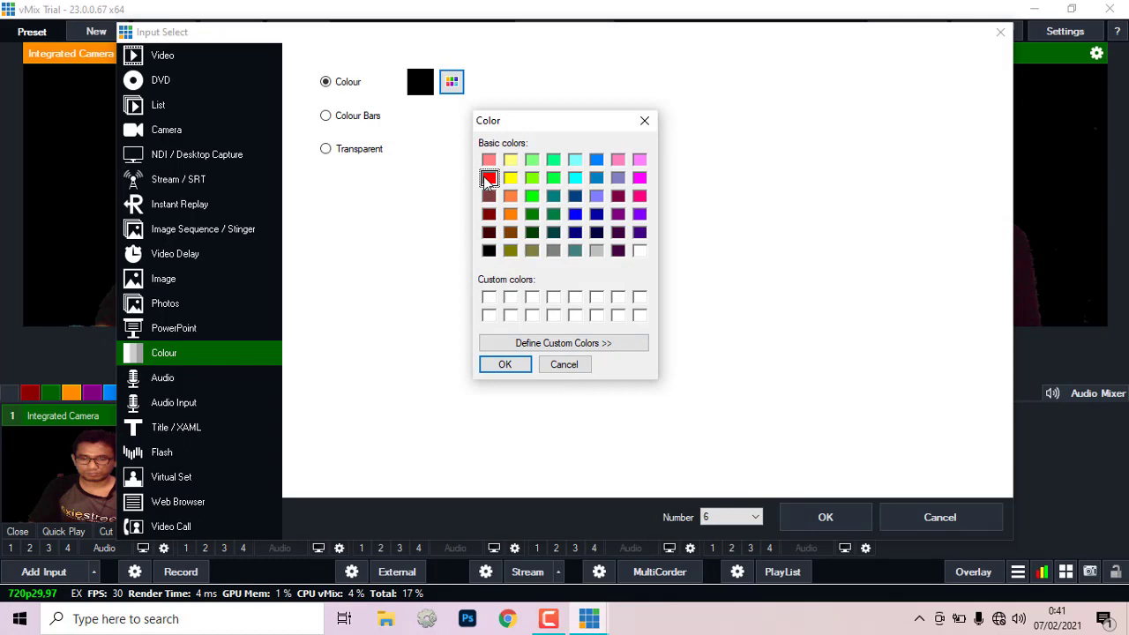
{"action": "left_click", "coordinate": [522, 365]}
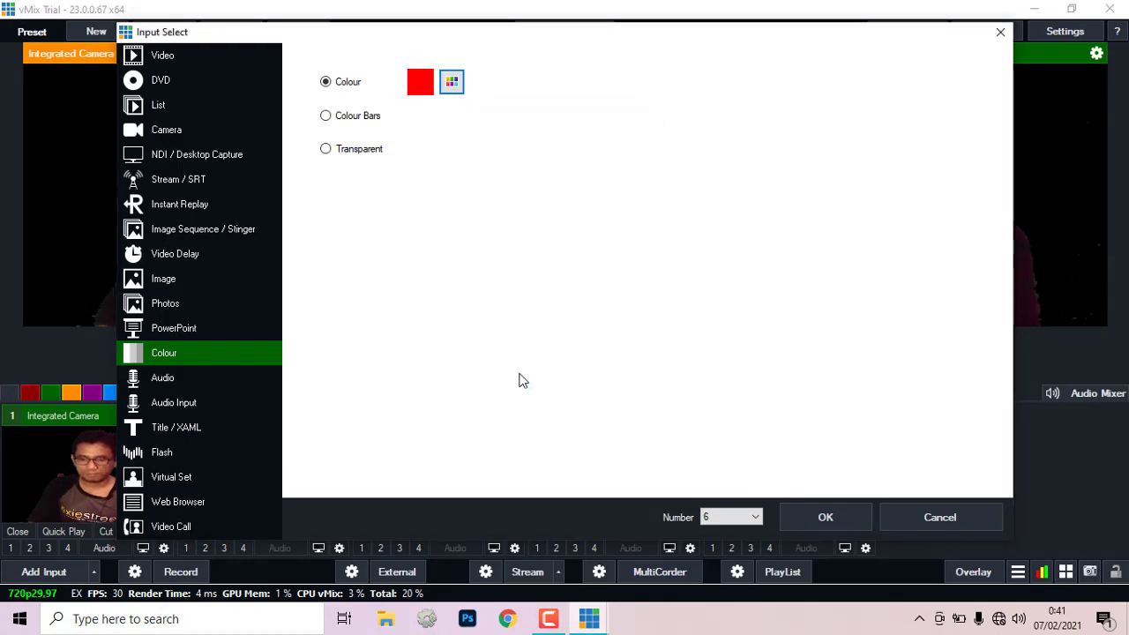
{"action": "left_click", "coordinate": [828, 526]}
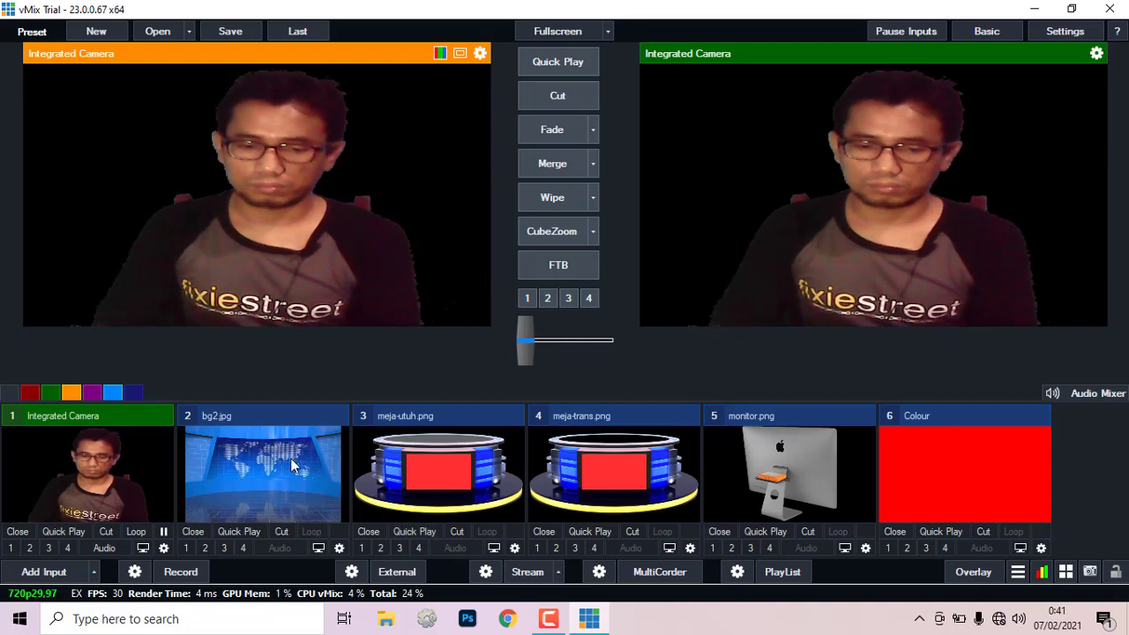
{"action": "left_click", "coordinate": [245, 413]}
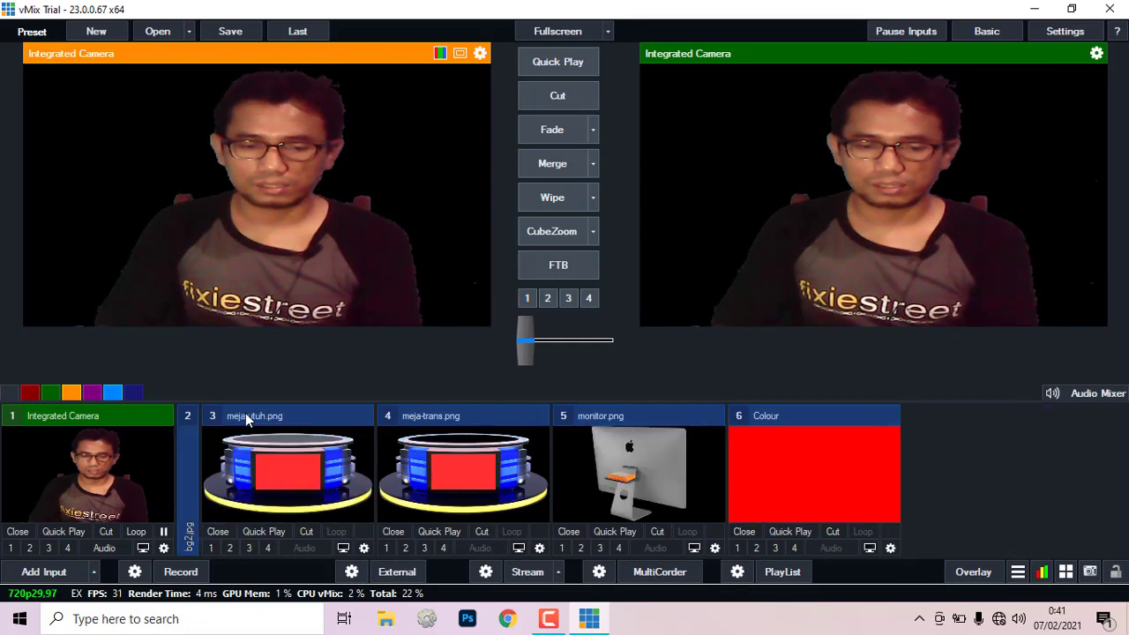
{"action": "left_click", "coordinate": [245, 413]}
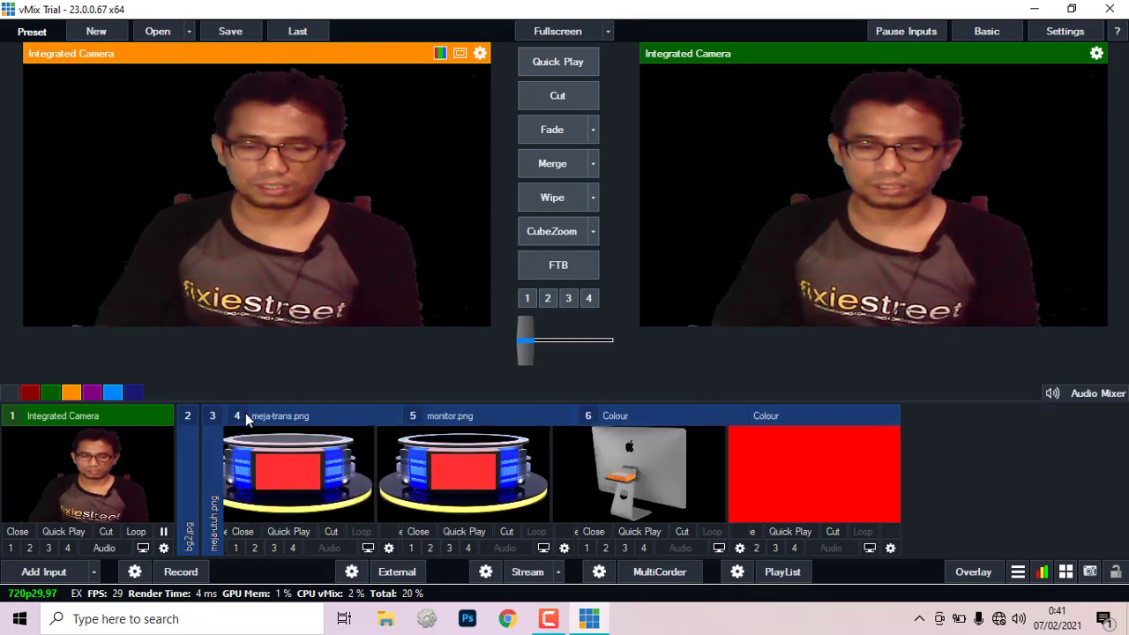
{"action": "left_click", "coordinate": [307, 413]}
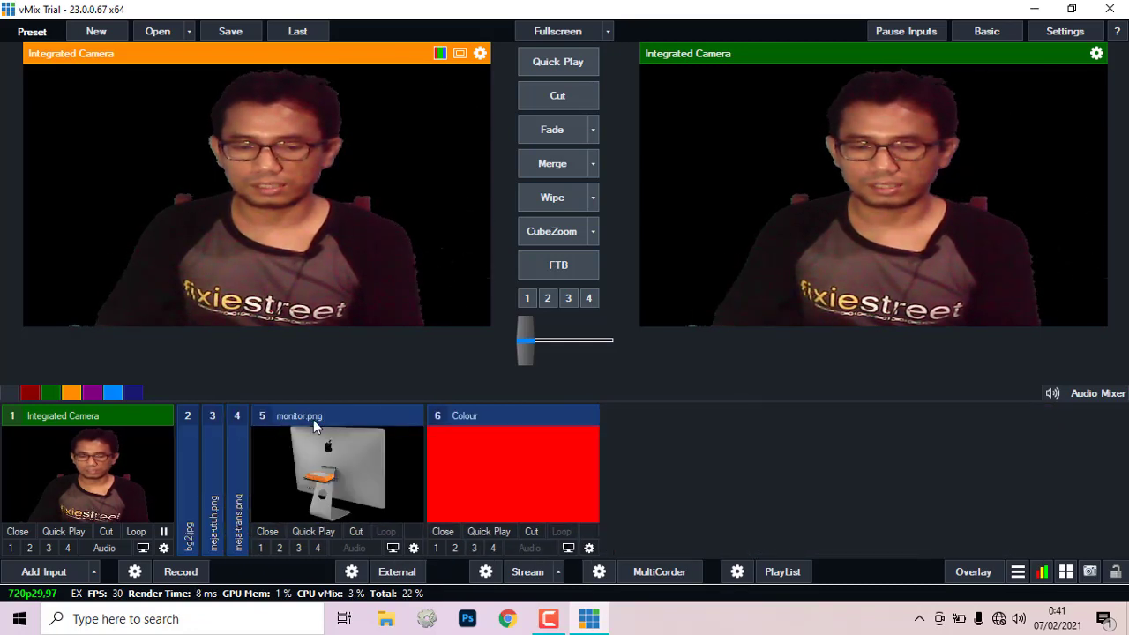
{"action": "left_click", "coordinate": [361, 415]}
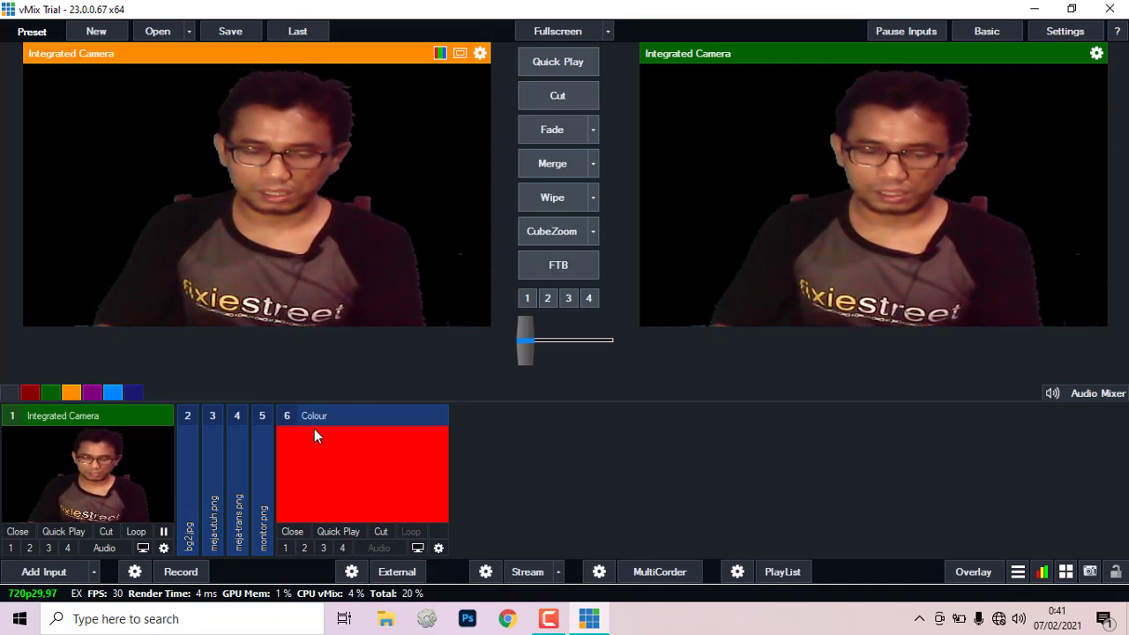
Step: Set the red Colour input's Multi View layer 1 to 2 bg2.jpg
{"action": "left_click", "coordinate": [369, 468]}
{"action": "right_click", "coordinate": [369, 467]}
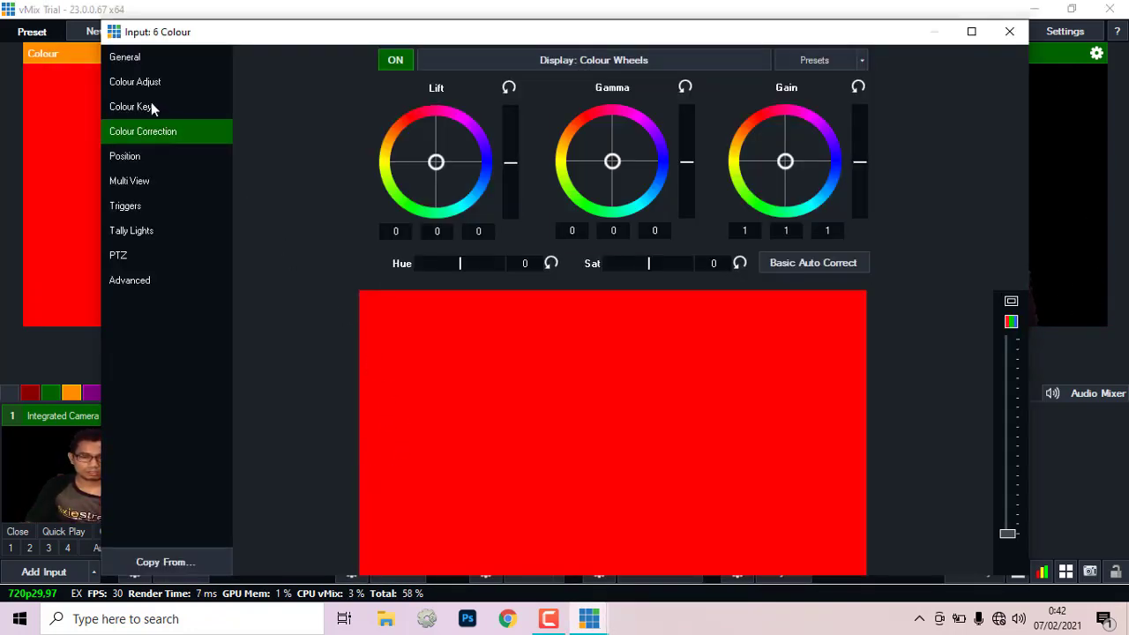
{"action": "left_click", "coordinate": [130, 187]}
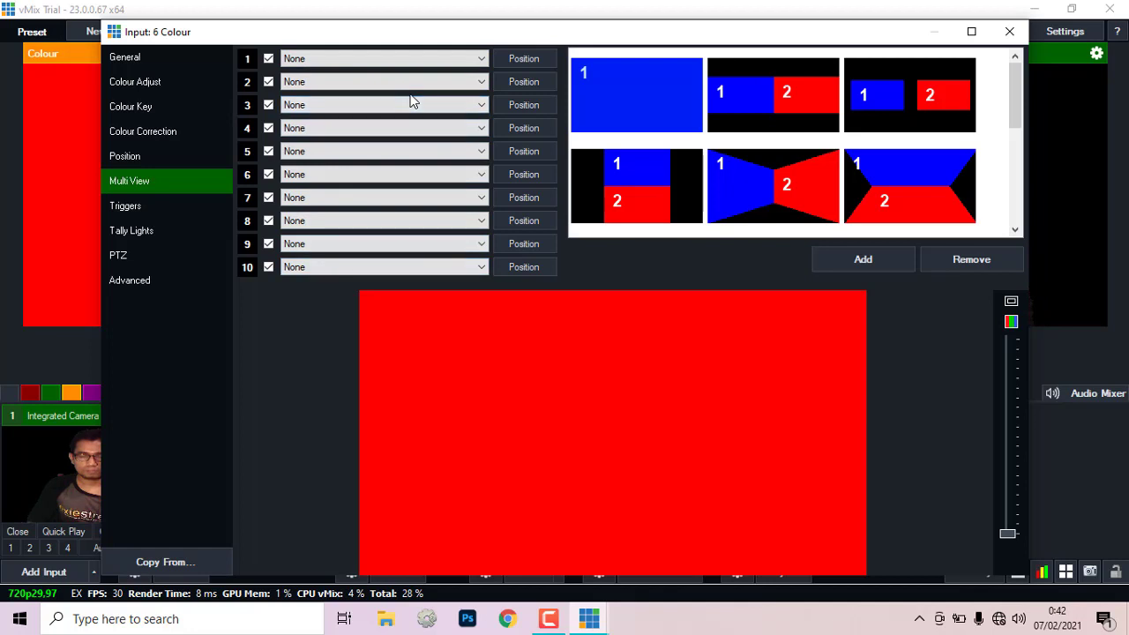
{"action": "left_click", "coordinate": [481, 59]}
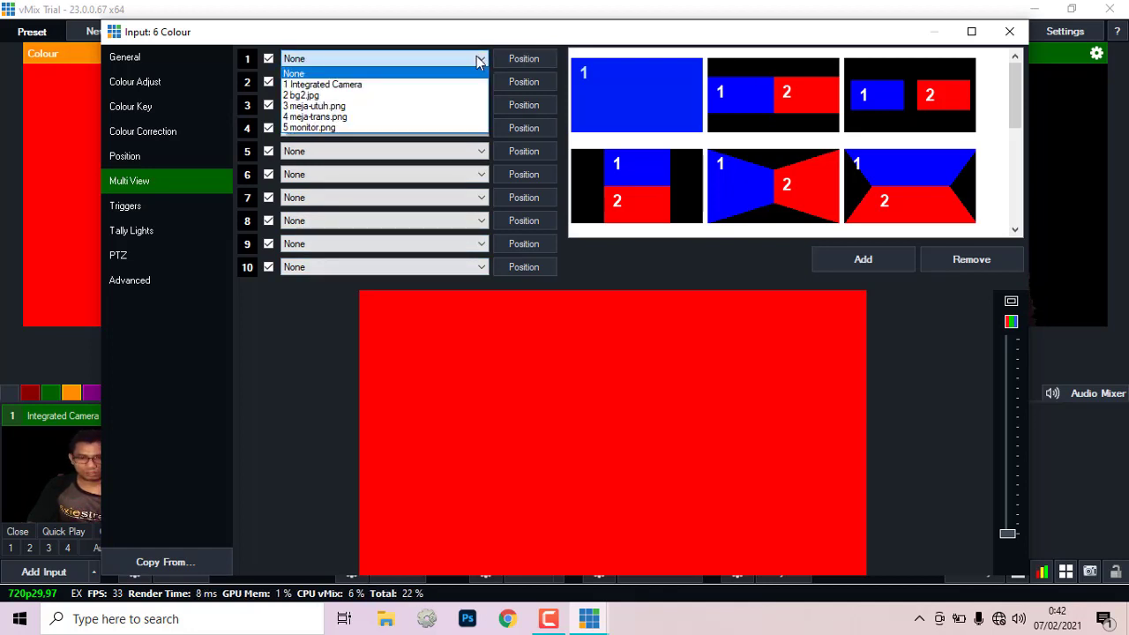
{"action": "left_click", "coordinate": [437, 97]}
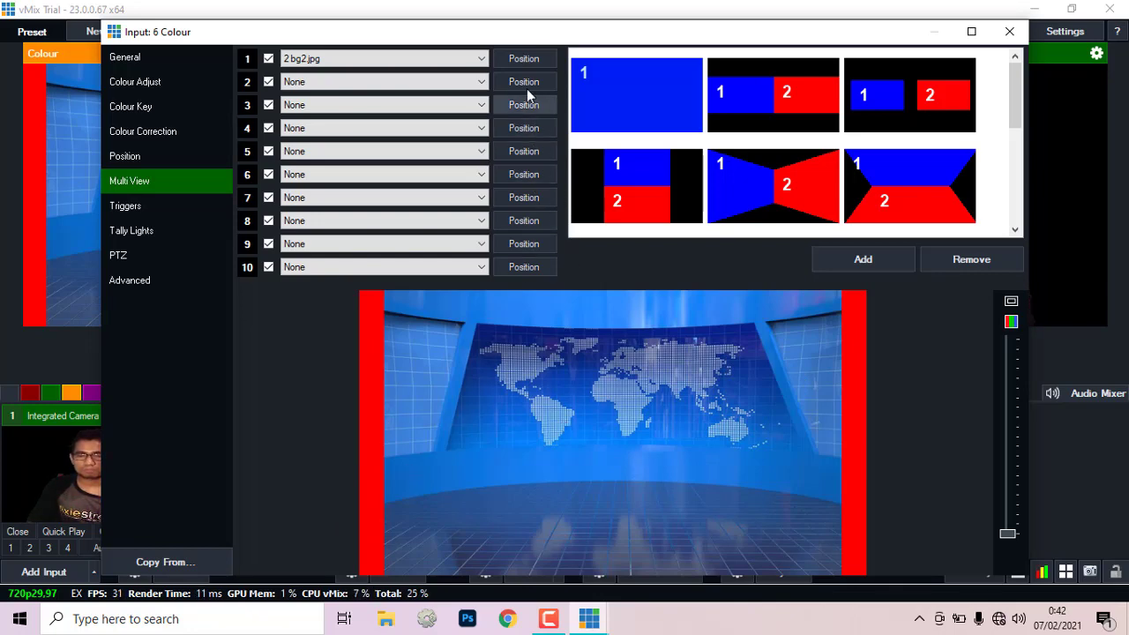
Step: Stretch the bg2.jpg layer to horizontal zoom 1.202, keeping Pan X and Zoom Y at defaults
{"action": "left_click", "coordinate": [517, 58]}
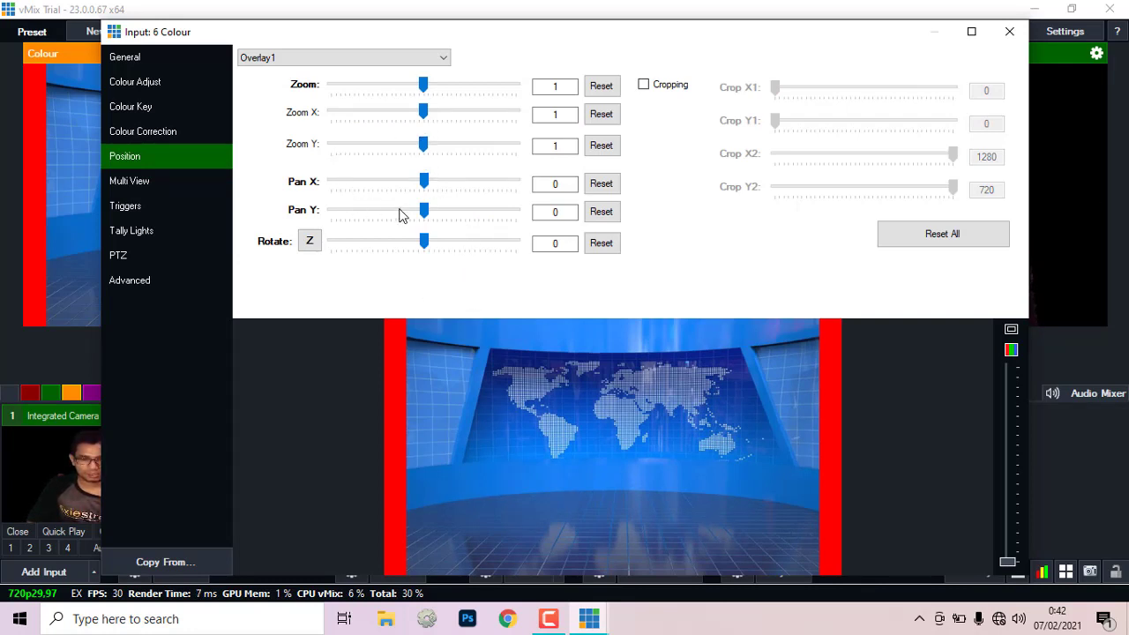
{"action": "left_click_drag", "start_coordinate": [424, 183], "coordinate": [423, 183]}
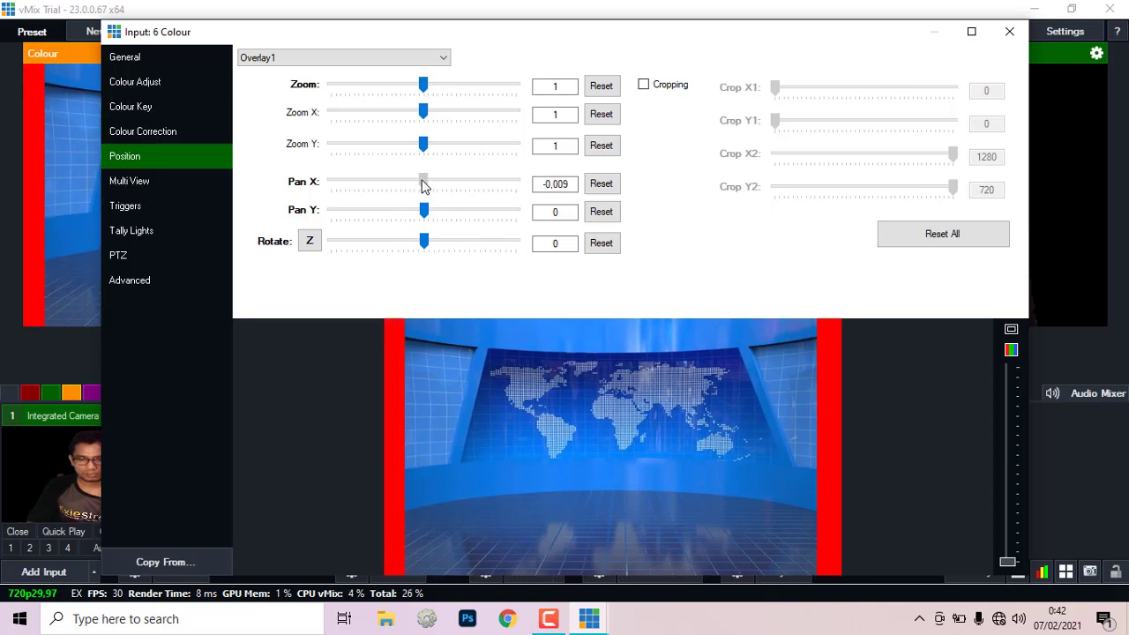
{"action": "left_click", "coordinate": [597, 185]}
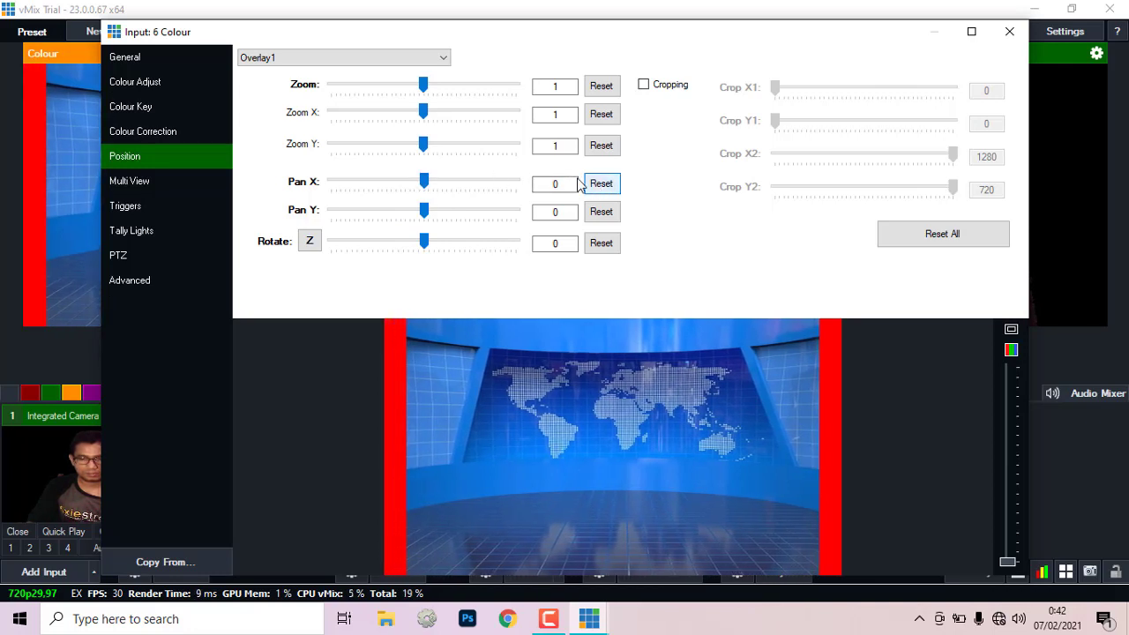
{"action": "left_click_drag", "start_coordinate": [423, 147], "coordinate": [429, 123]}
{"action": "left_click", "coordinate": [598, 146]}
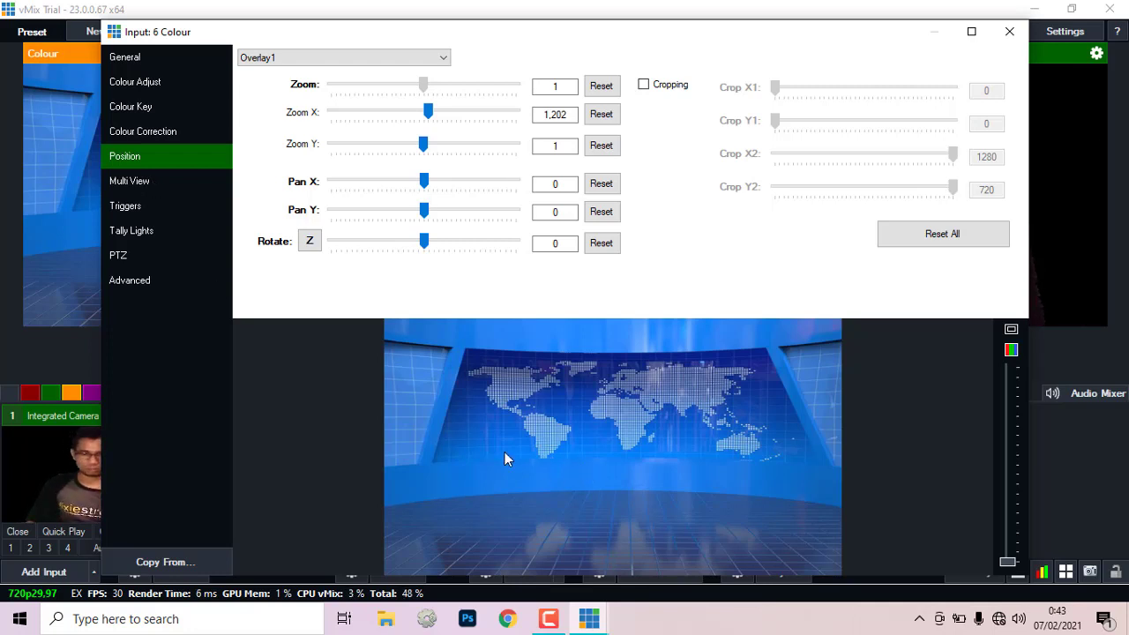
{"action": "left_click", "coordinate": [120, 187]}
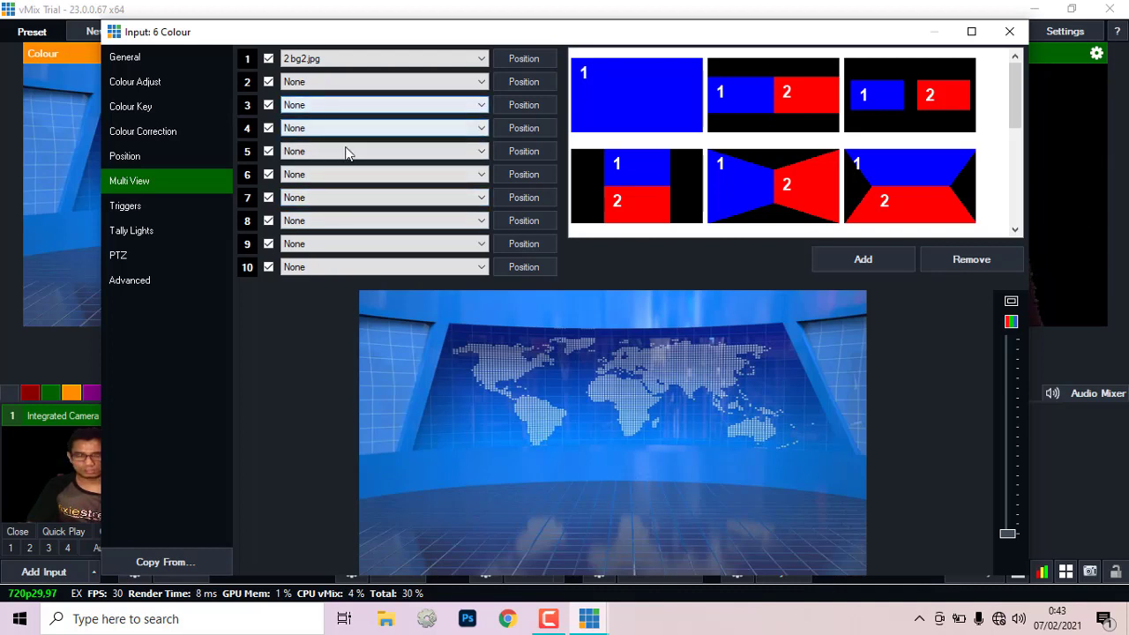
Step: Set Multi View layer 2 to 1 Integrated Camera and bring up its position settings
{"action": "left_click", "coordinate": [478, 86]}
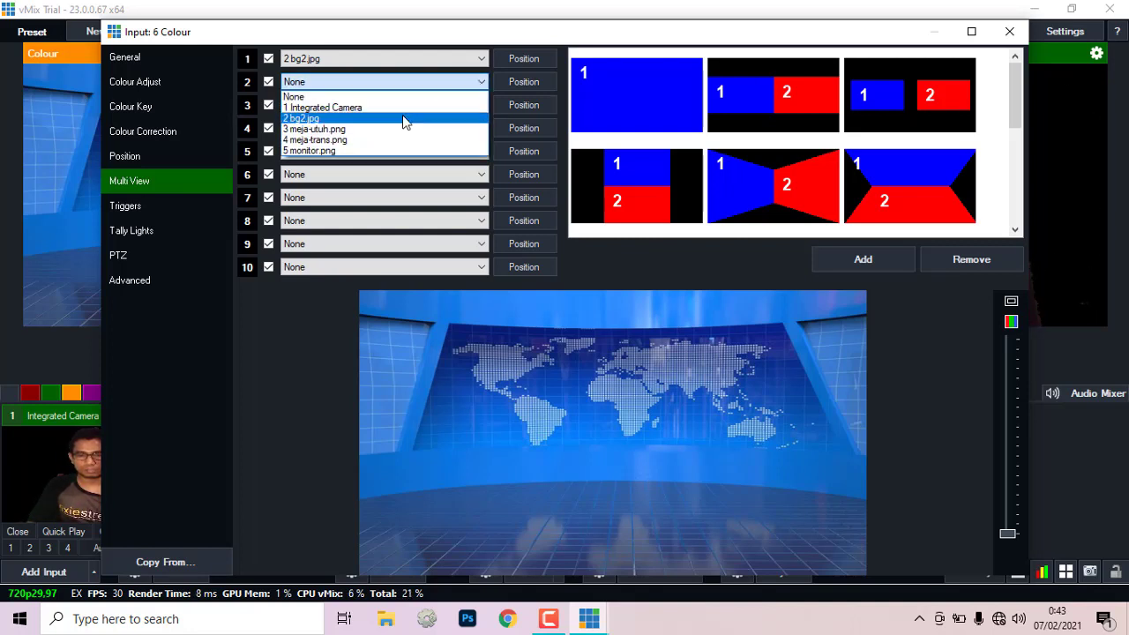
{"action": "left_click", "coordinate": [346, 109]}
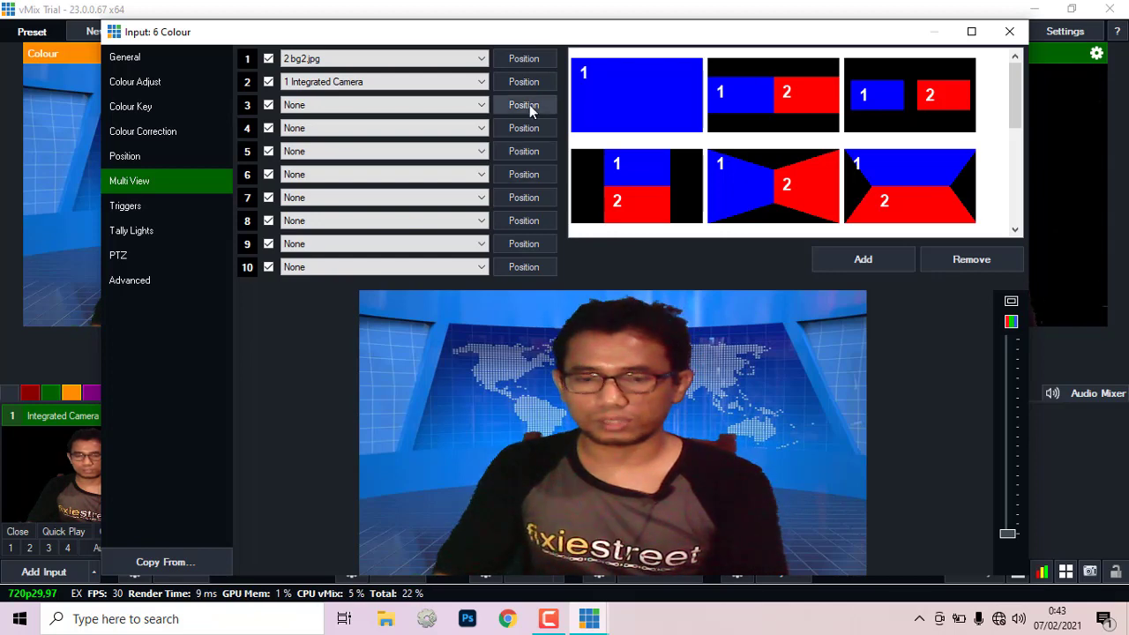
{"action": "left_click", "coordinate": [521, 83]}
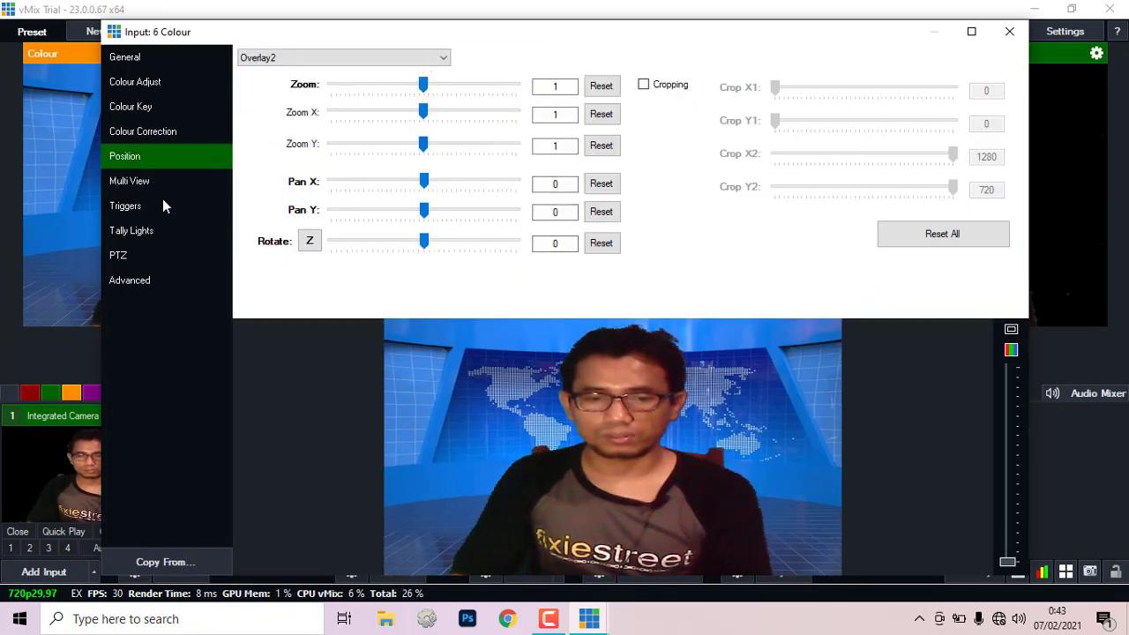
Step: Shrink the camera layer to zoom 0.39675 and pan it to X 0.188, Y 0.302
{"action": "left_click", "coordinate": [131, 181]}
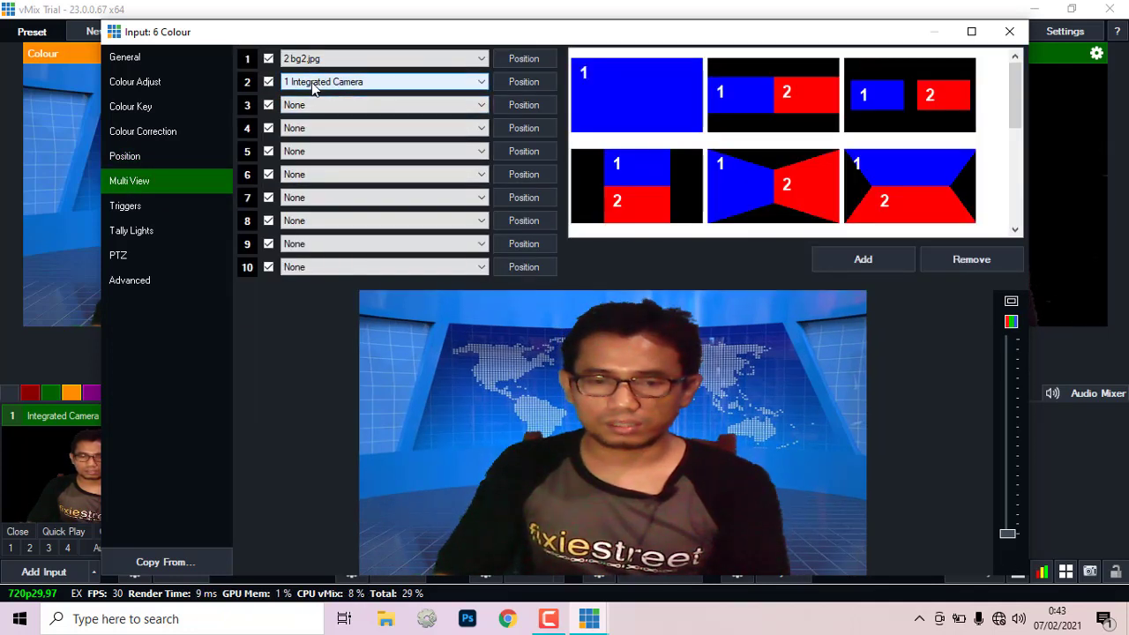
{"action": "left_click", "coordinate": [532, 85]}
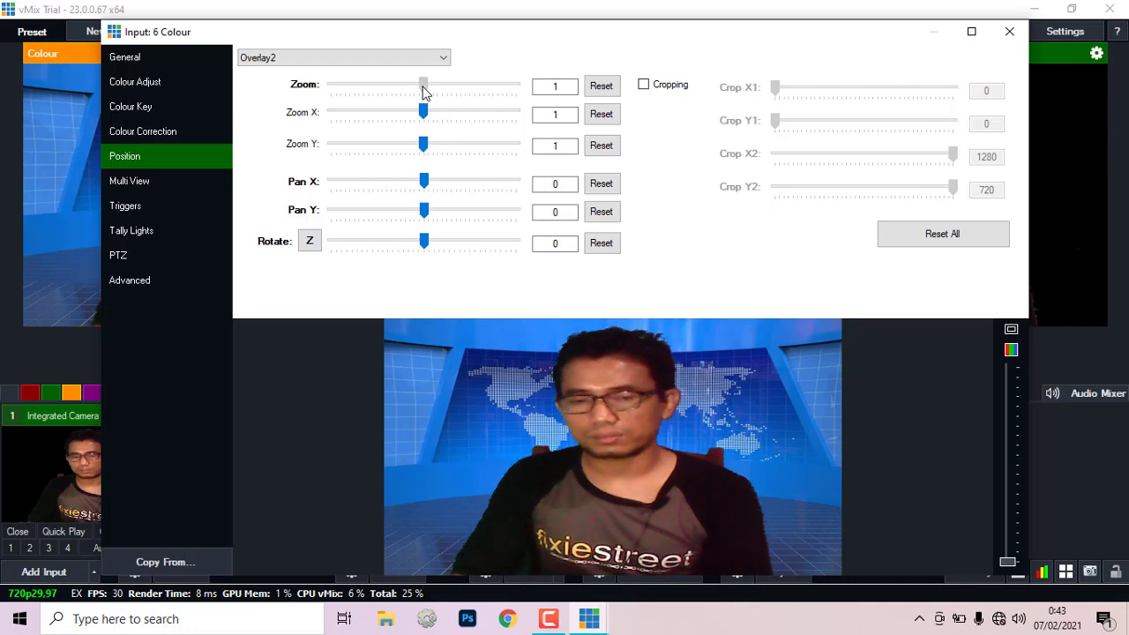
{"action": "left_click_drag", "start_coordinate": [421, 90], "coordinate": [369, 110]}
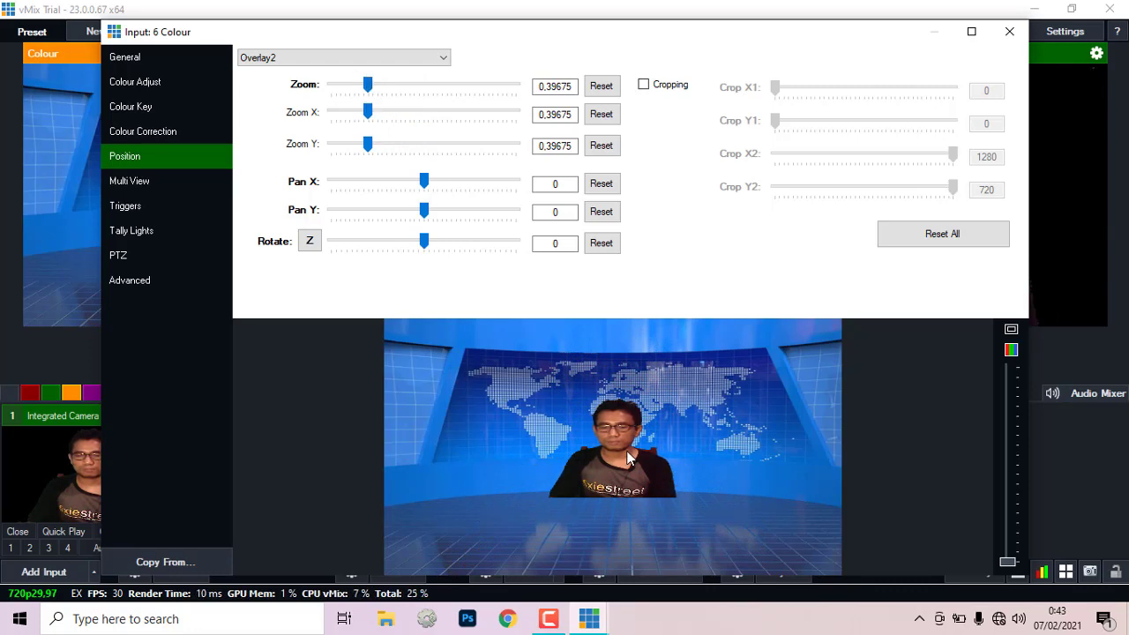
{"action": "left_click_drag", "start_coordinate": [618, 441], "coordinate": [667, 420]}
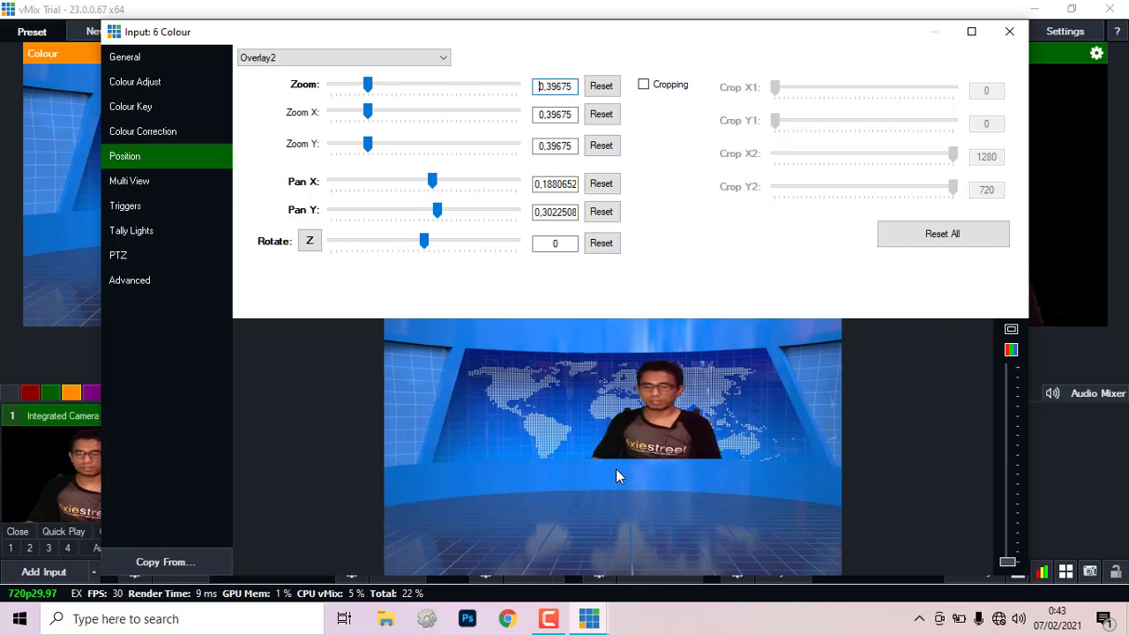
{"action": "left_click", "coordinate": [134, 182]}
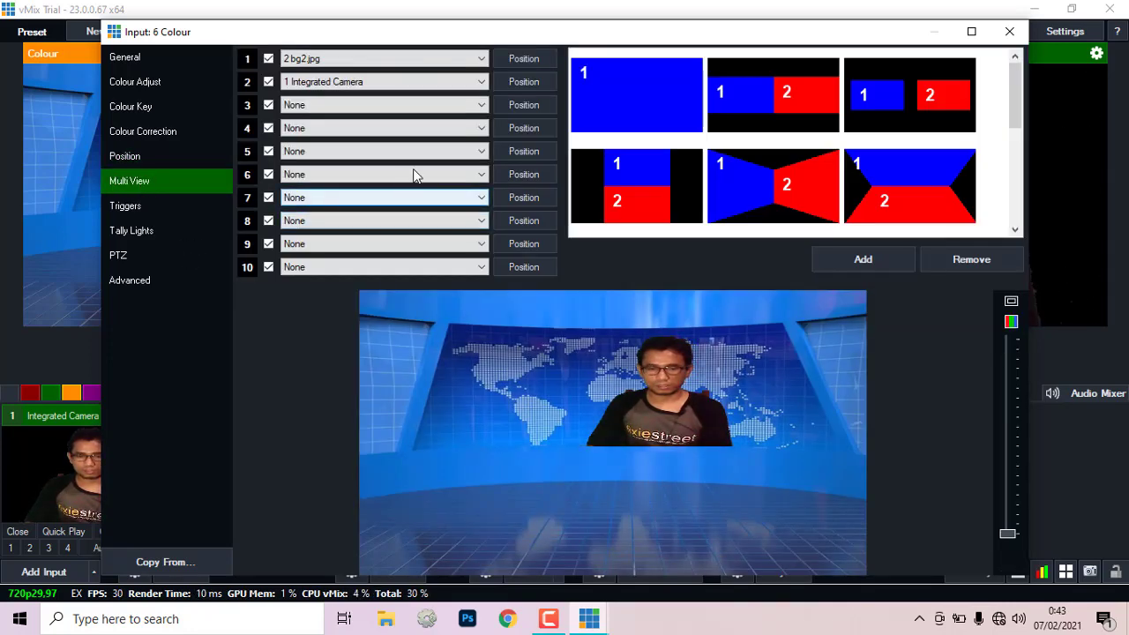
Step: Add meja-utuh.png as layer 3 and meja-trans.png as layer 5, shifting the front desk left
{"action": "left_click", "coordinate": [481, 106]}
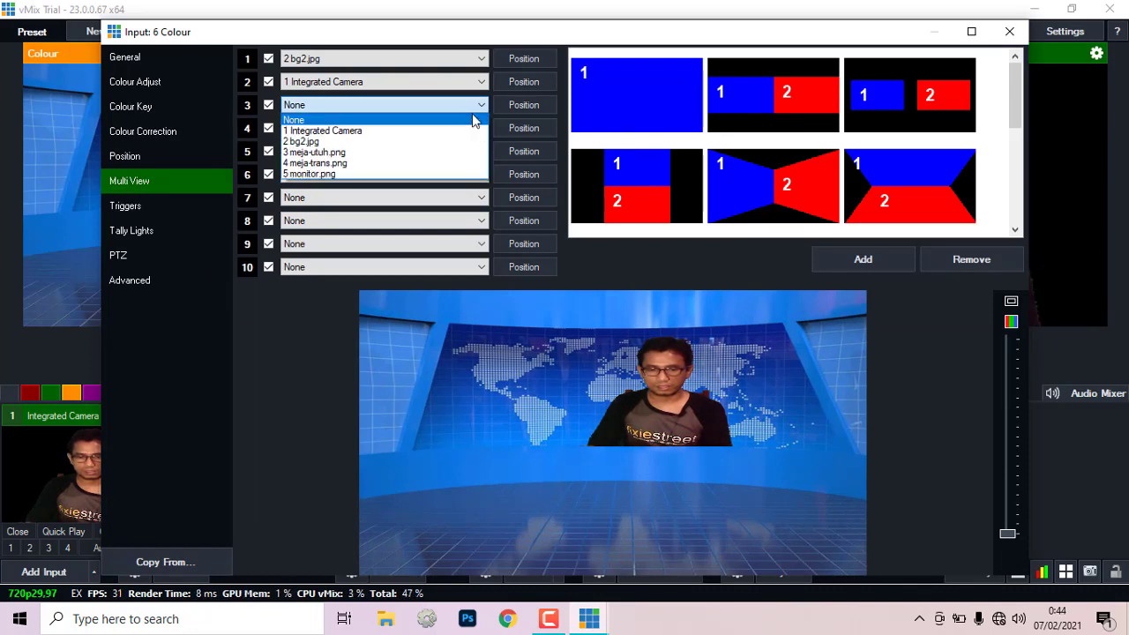
{"action": "left_click", "coordinate": [429, 152]}
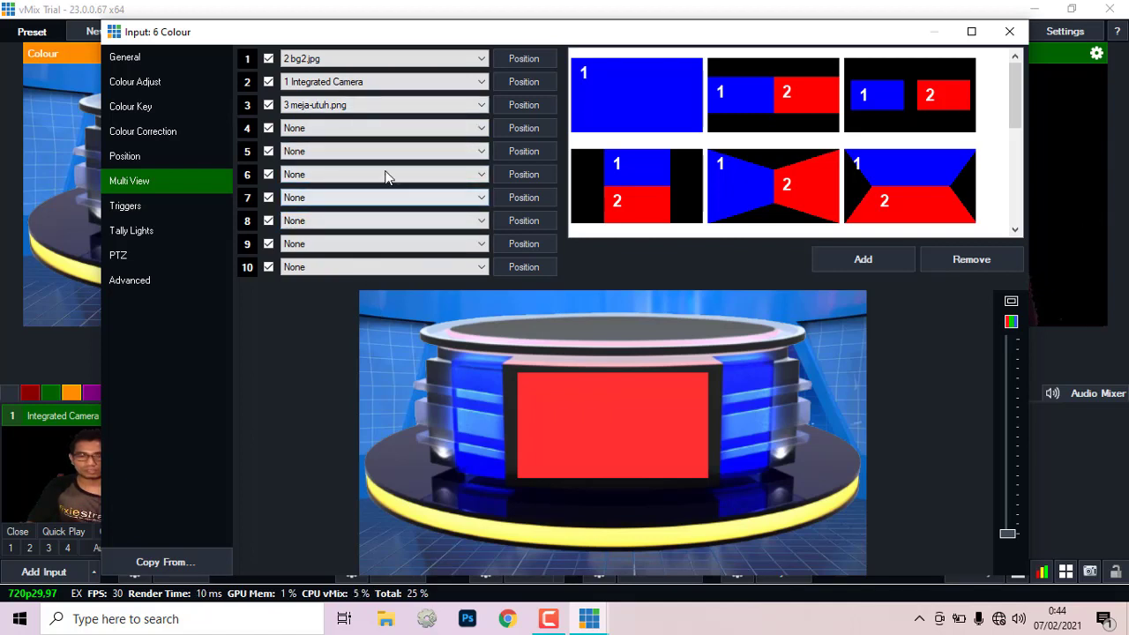
{"action": "left_click", "coordinate": [480, 152]}
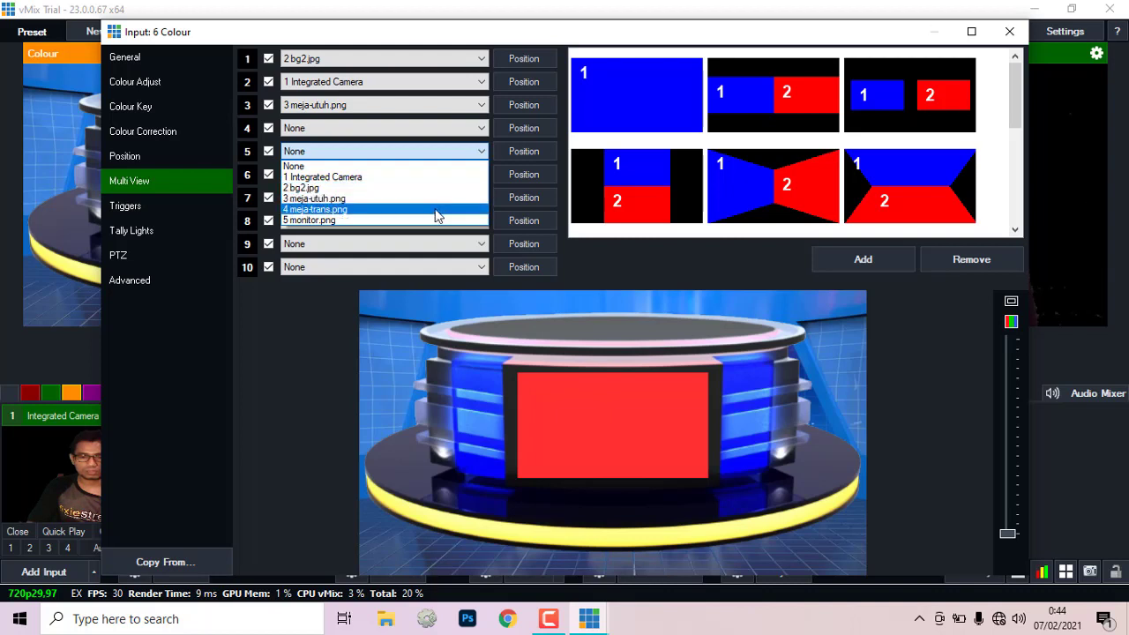
{"action": "left_click", "coordinate": [337, 210]}
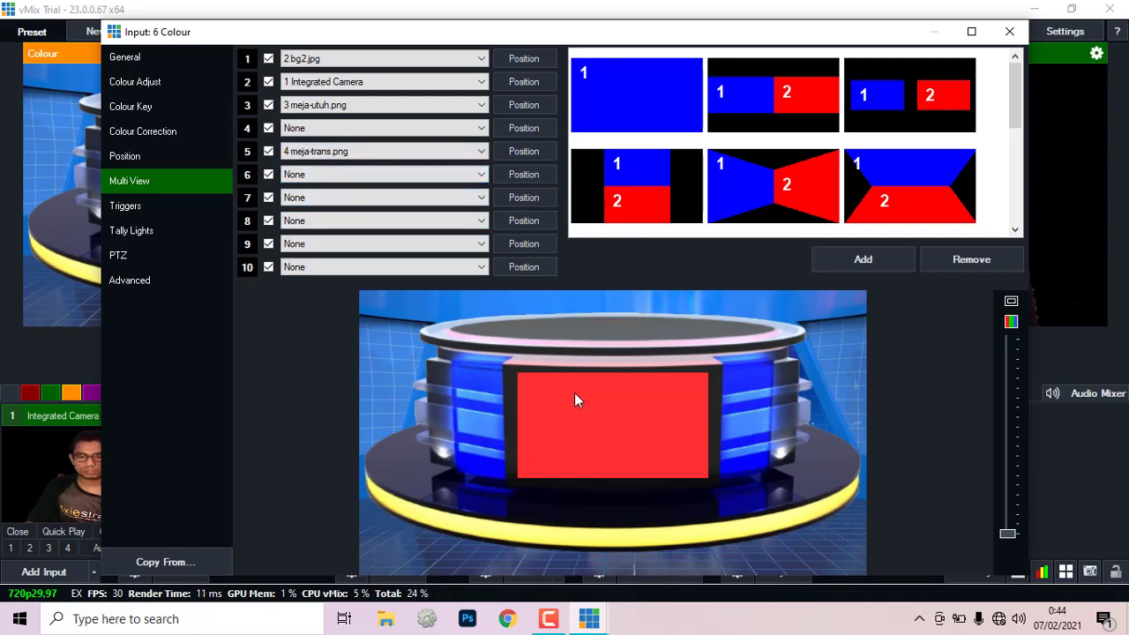
{"action": "left_click_drag", "start_coordinate": [599, 411], "coordinate": [470, 421]}
Step: Add monitor.png as layer 6 and move it down and to the left
{"action": "left_click", "coordinate": [482, 175]}
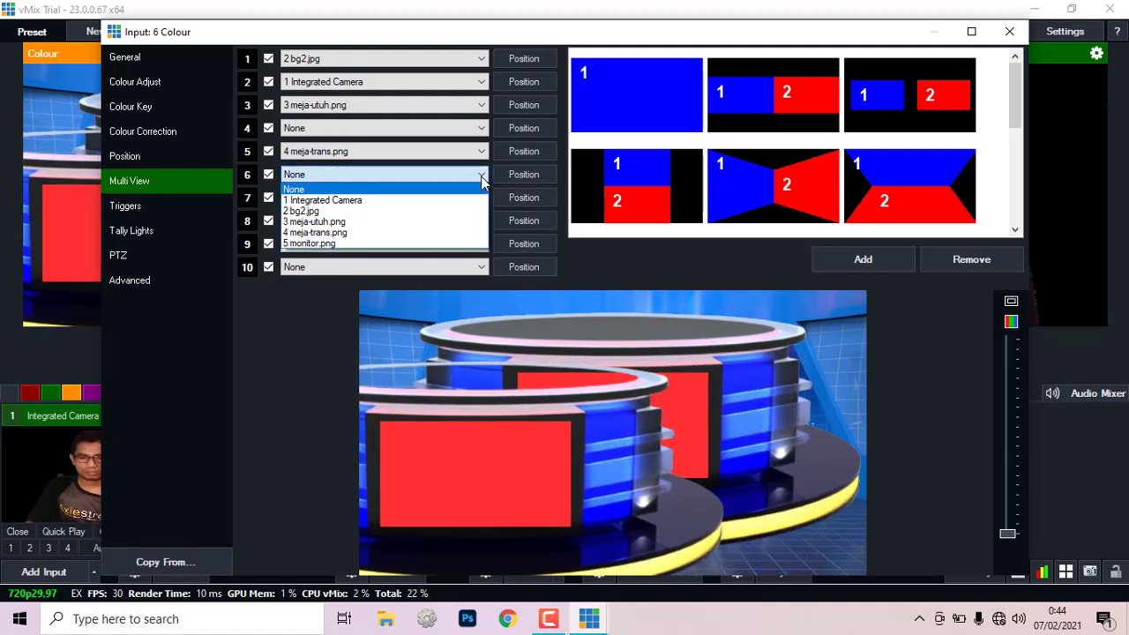
{"action": "left_click", "coordinate": [430, 243]}
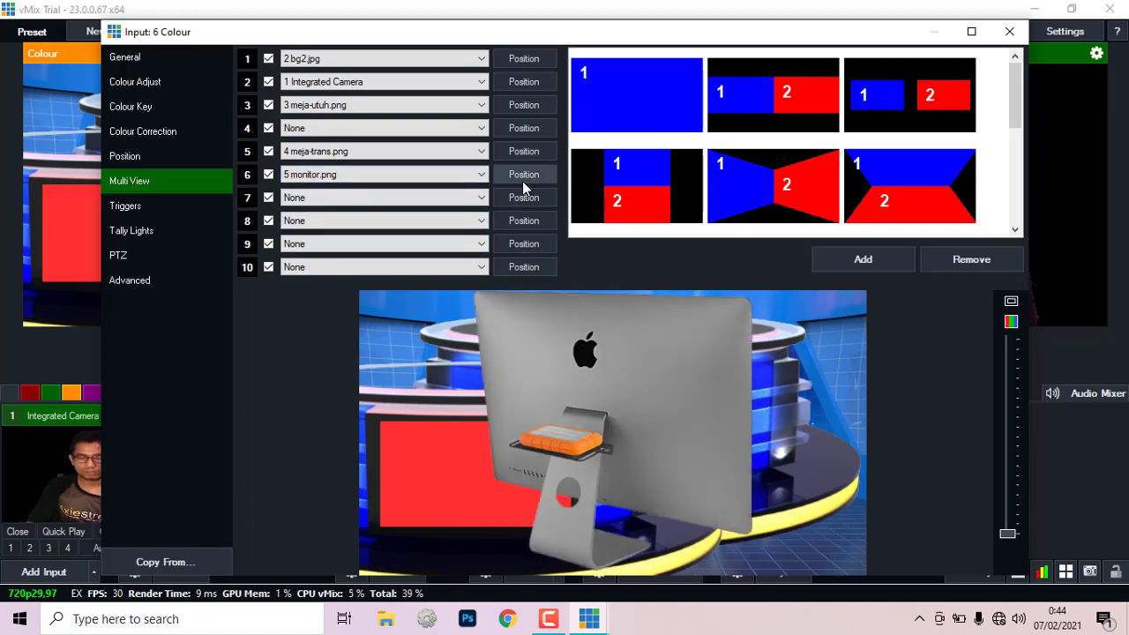
{"action": "left_click_drag", "start_coordinate": [604, 382], "coordinate": [355, 503]}
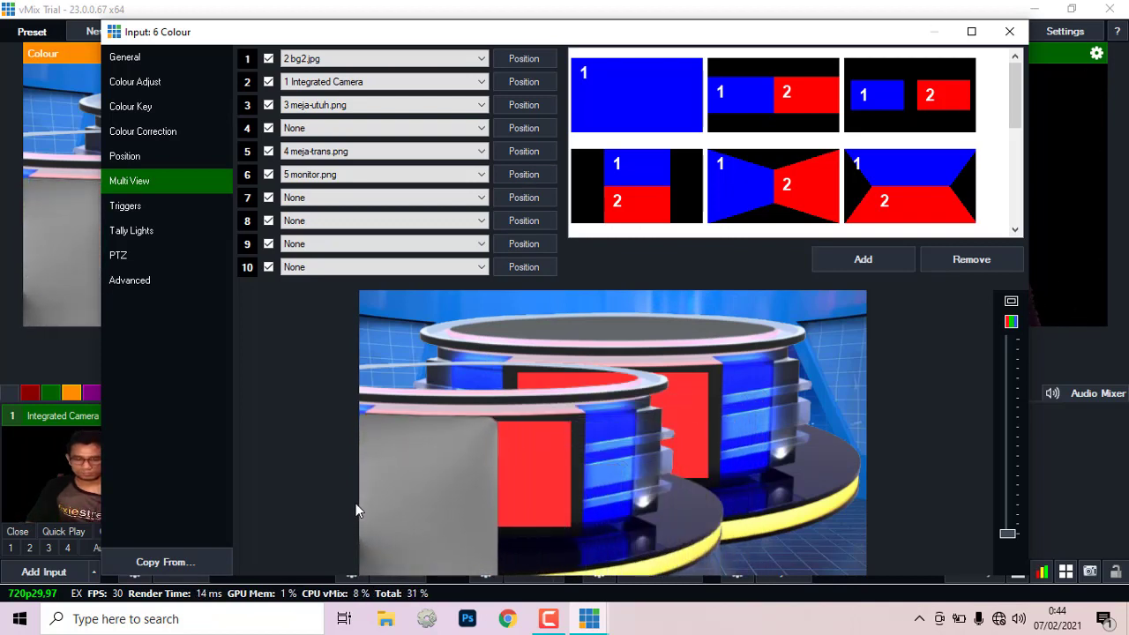
{"action": "left_click_drag", "start_coordinate": [430, 489], "coordinate": [386, 489]}
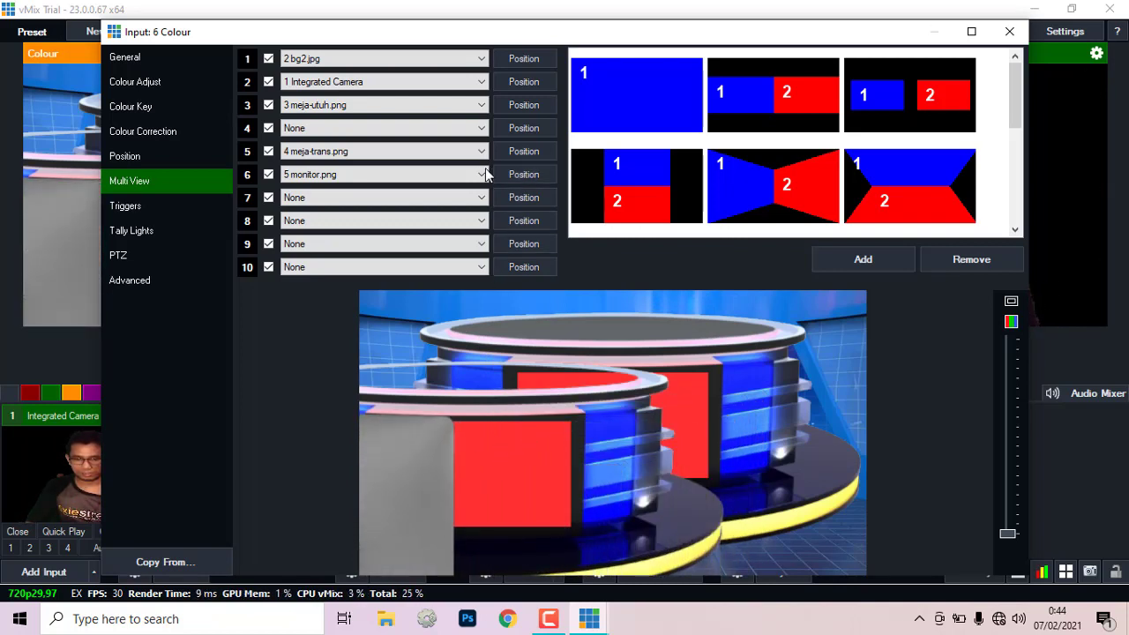
Step: Slide the meja-trans front desk layer further left
{"action": "left_click", "coordinate": [517, 151]}
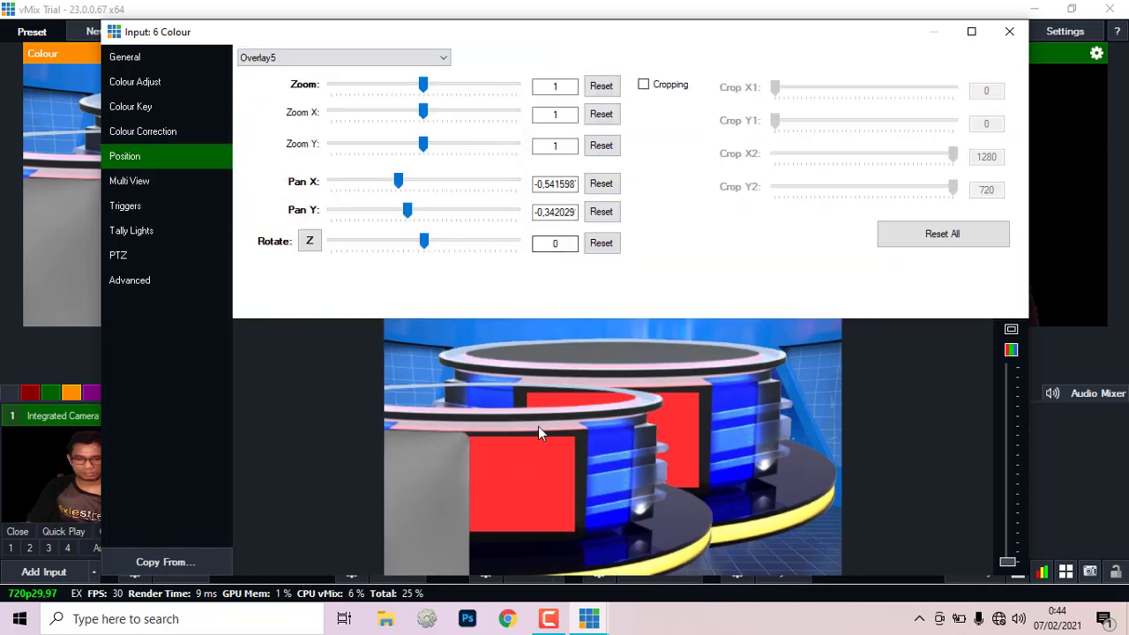
{"action": "left_click_drag", "start_coordinate": [548, 438], "coordinate": [419, 431]}
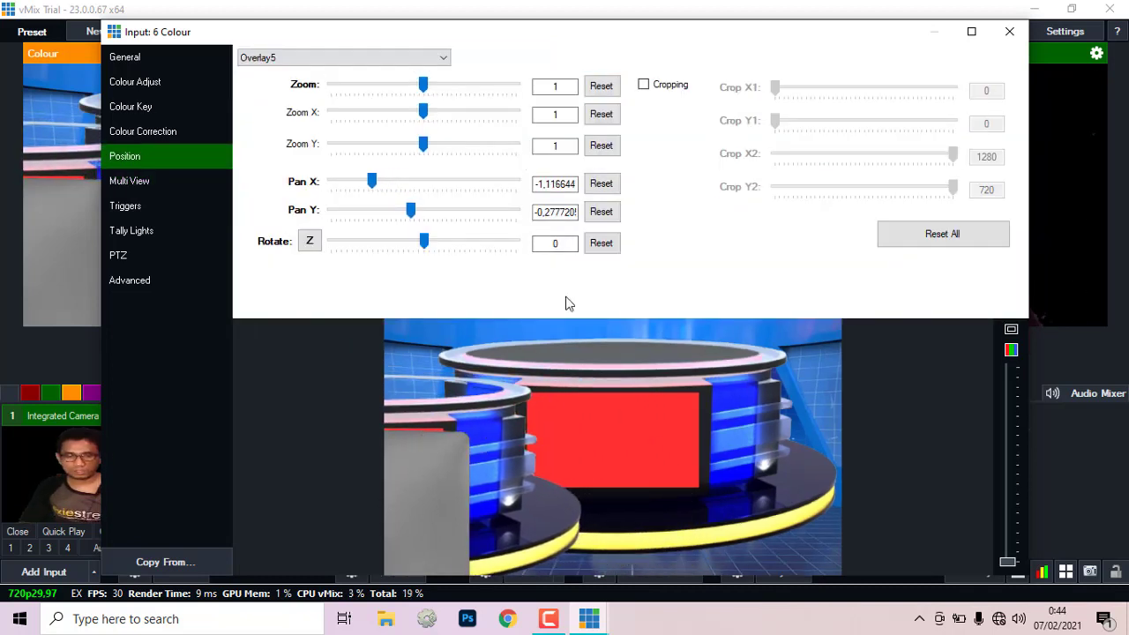
{"action": "left_click", "coordinate": [127, 179]}
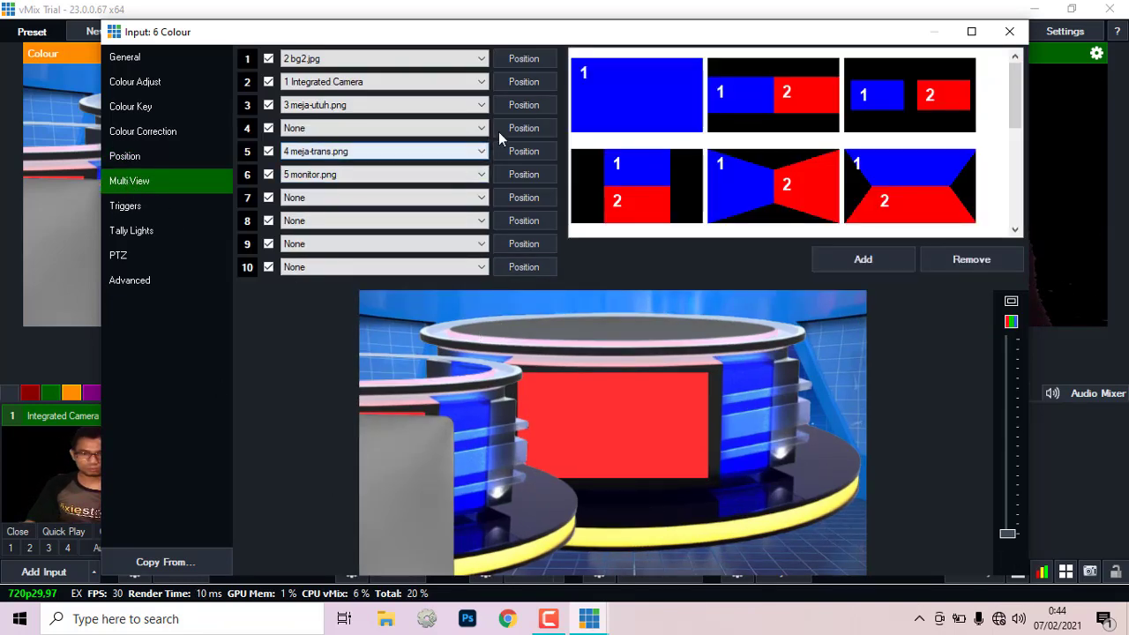
Step: Move the full desk layer down and shrink it to about 0.59 zoom
{"action": "left_click", "coordinate": [526, 106]}
{"action": "left_click_drag", "start_coordinate": [682, 446], "coordinate": [694, 478]}
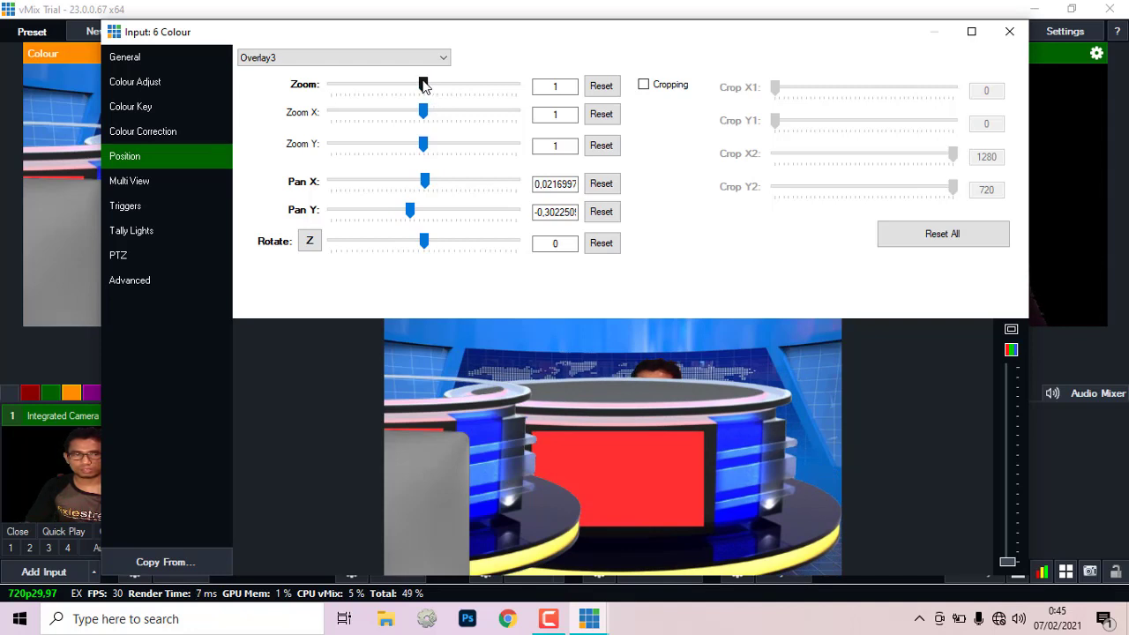
{"action": "left_click_drag", "start_coordinate": [423, 84], "coordinate": [386, 95]}
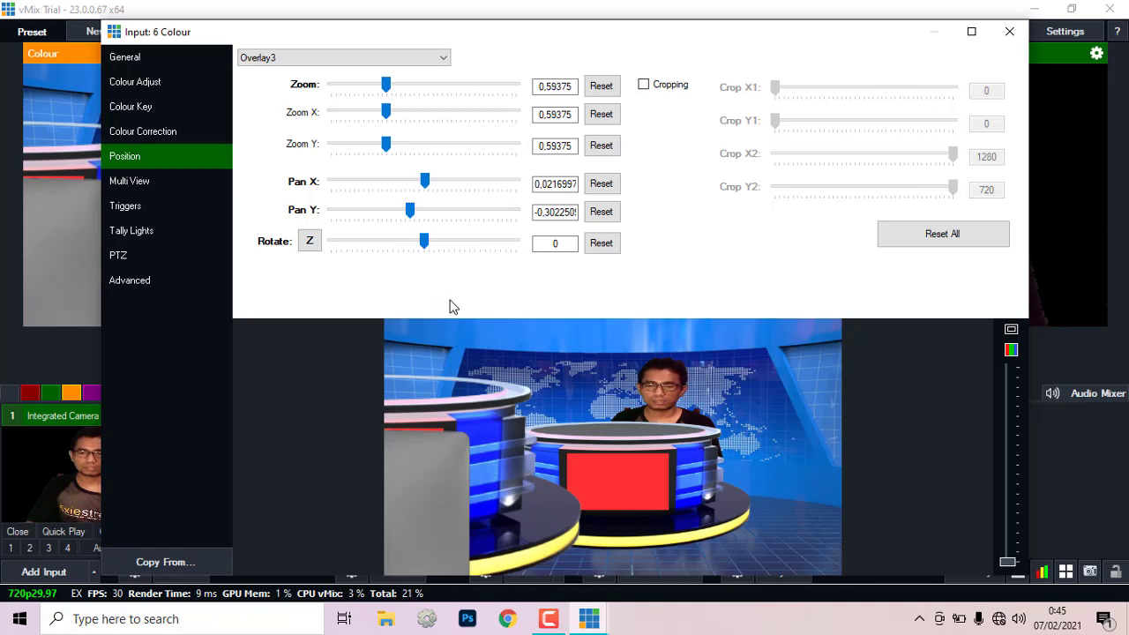
{"action": "left_click", "coordinate": [133, 183]}
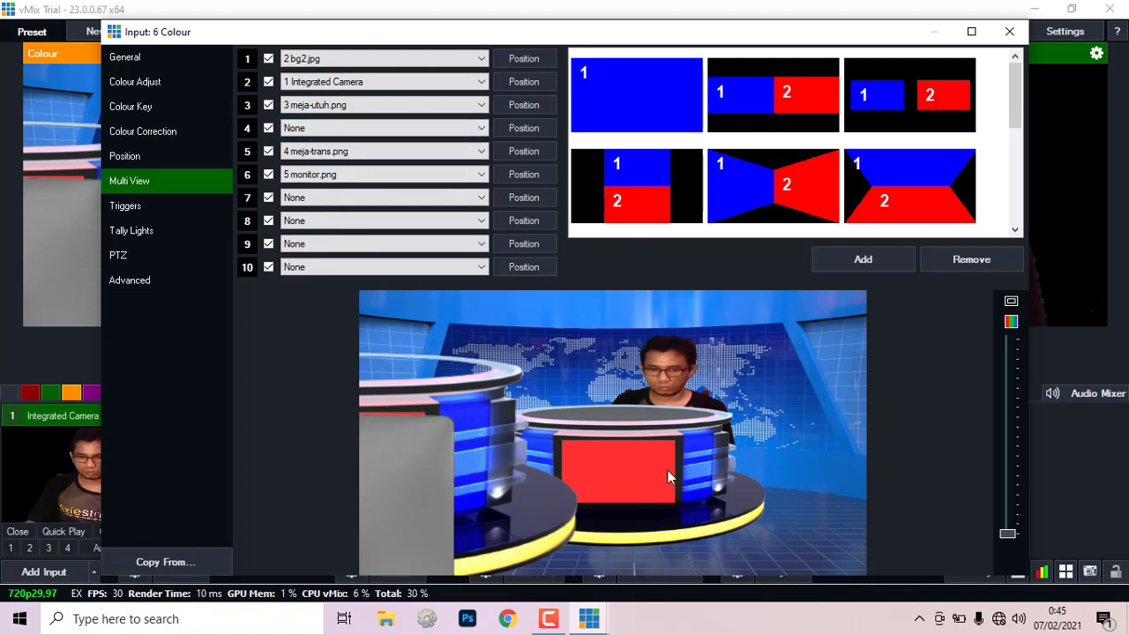
Step: Move the full desk layer to Pan X 0.188, Pan Y -0.457, centred under the presenter
{"action": "left_click", "coordinate": [524, 105]}
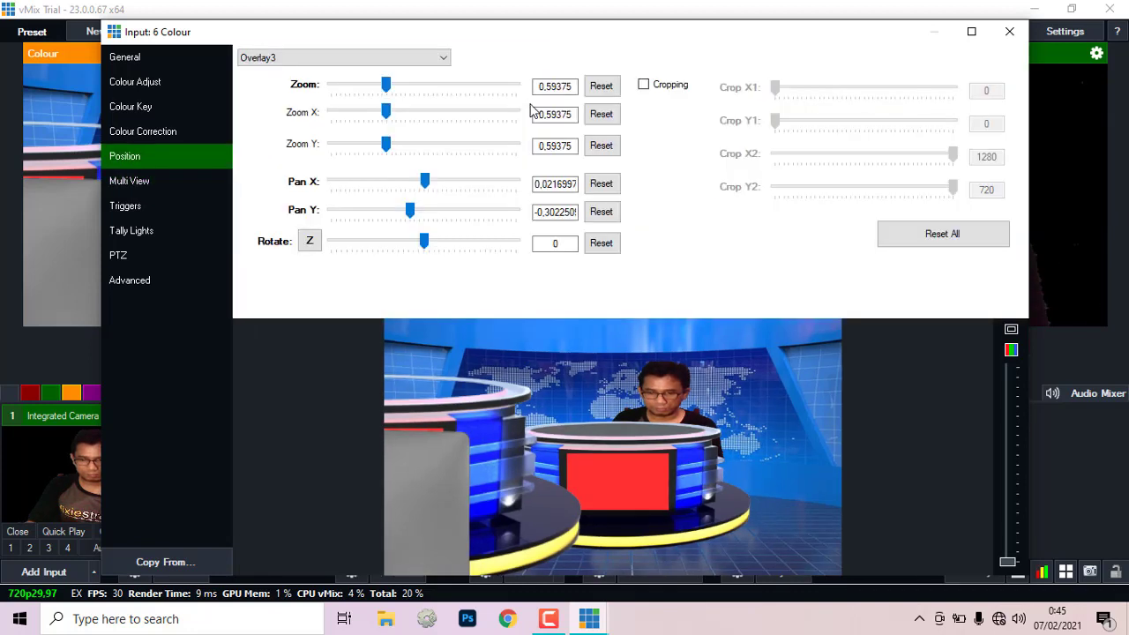
{"action": "left_click_drag", "start_coordinate": [737, 476], "coordinate": [712, 495]}
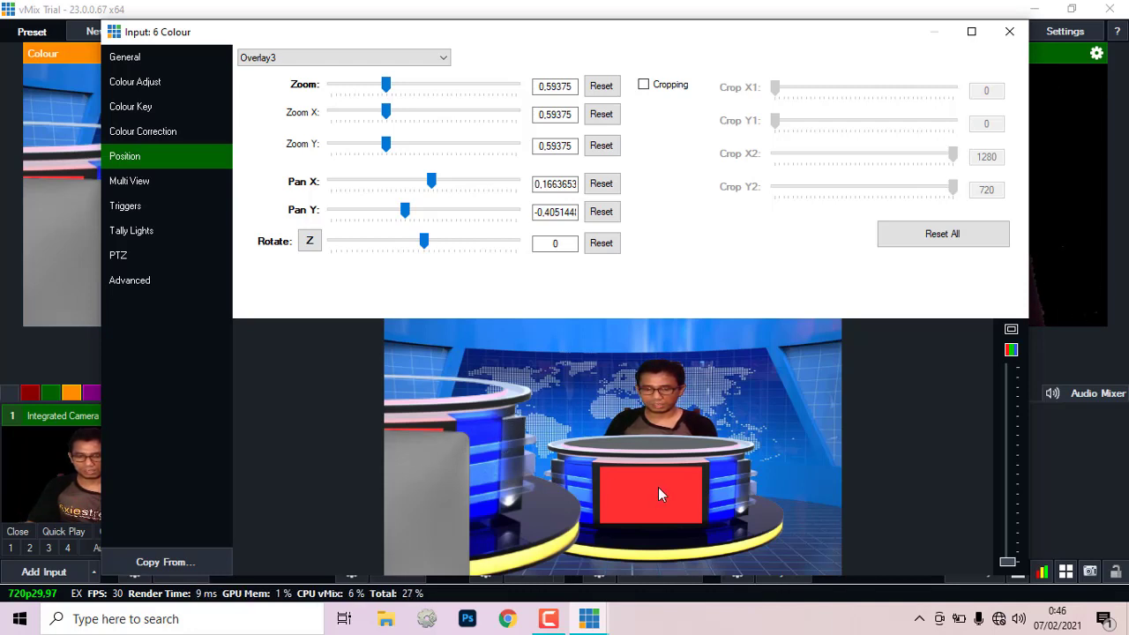
{"action": "left_click_drag", "start_coordinate": [658, 487], "coordinate": [676, 501]}
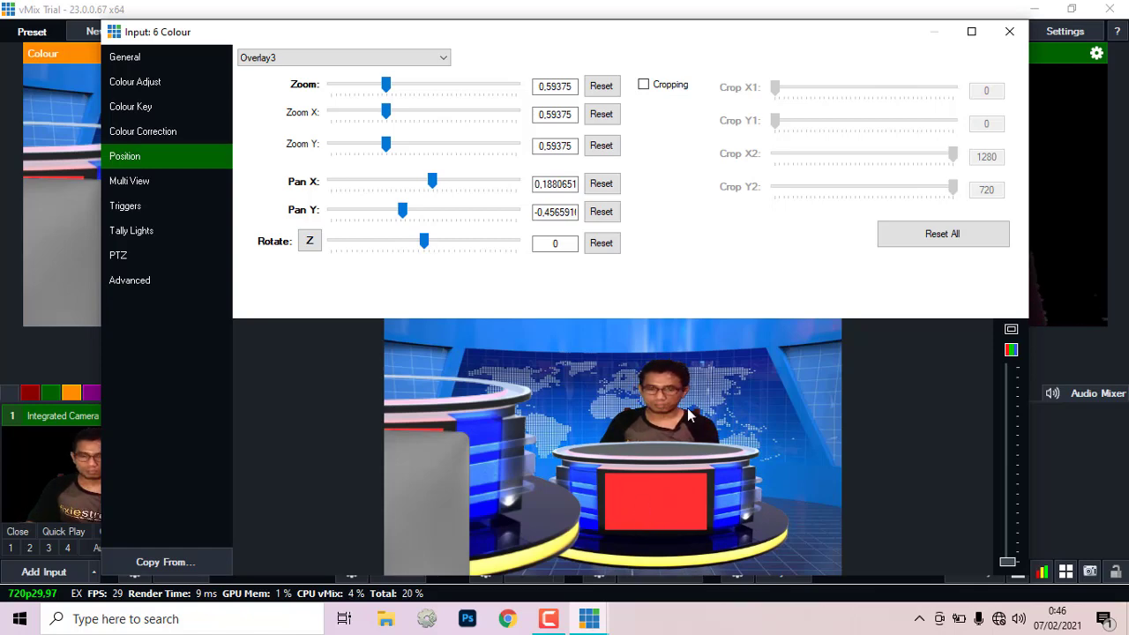
{"action": "left_click", "coordinate": [138, 183]}
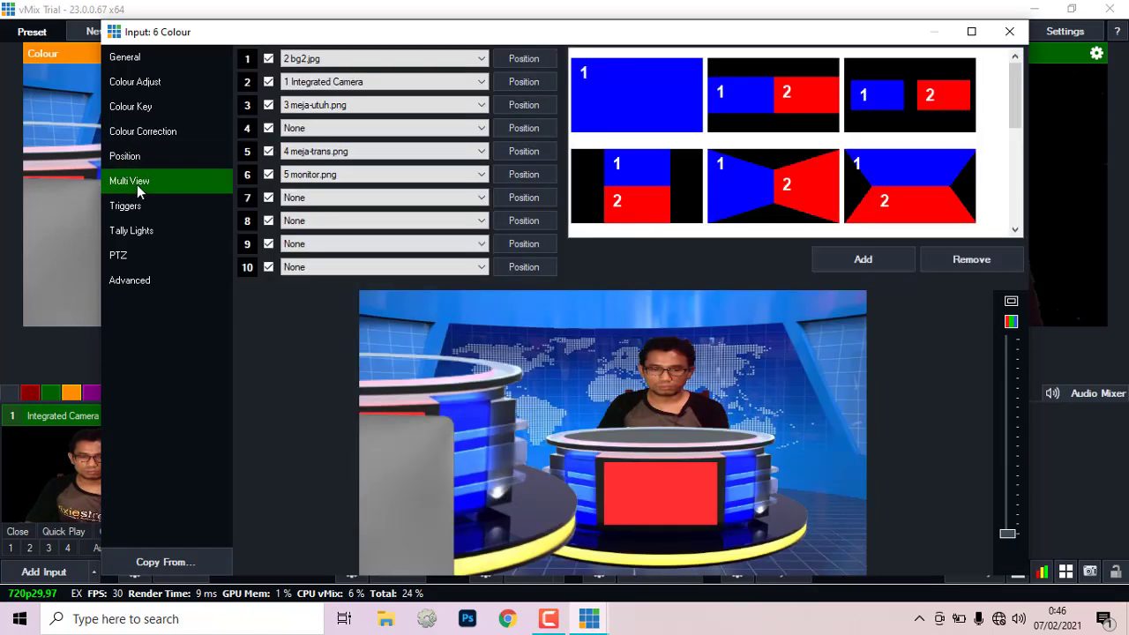
Step: Set the presenter camera layer to zoom 0.25325 and Zoom Y 0.316, positioned behind the desk
{"action": "left_click", "coordinate": [530, 80]}
{"action": "mouse_move", "coordinate": [665, 406]}
{"action": "left_mouse_down"}
{"action": "mouse_move", "coordinate": [677, 386]}
{"action": "mouse_move", "coordinate": [669, 393]}
{"action": "left_mouse_up"}
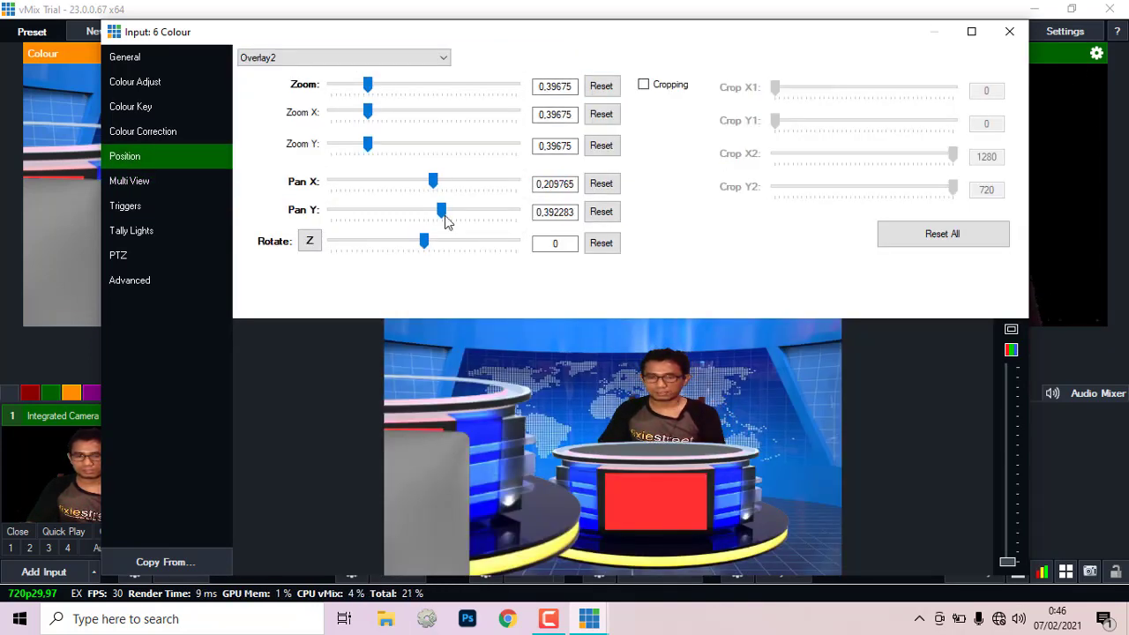
{"action": "left_click_drag", "start_coordinate": [368, 85], "coordinate": [363, 89]}
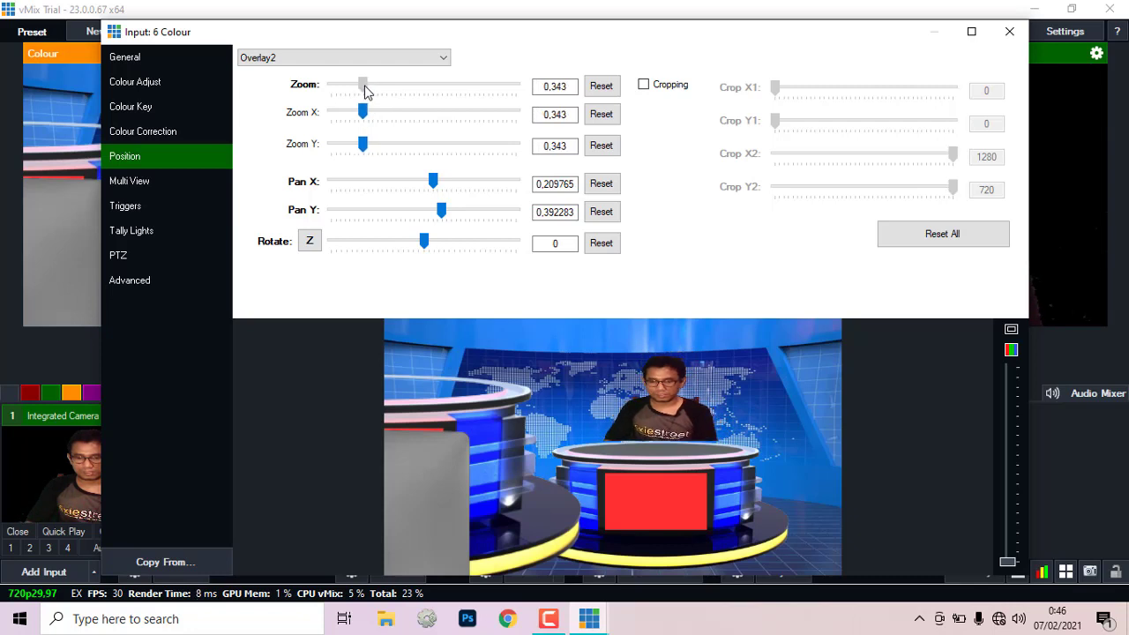
{"action": "left_click_drag", "start_coordinate": [667, 407], "coordinate": [669, 411]}
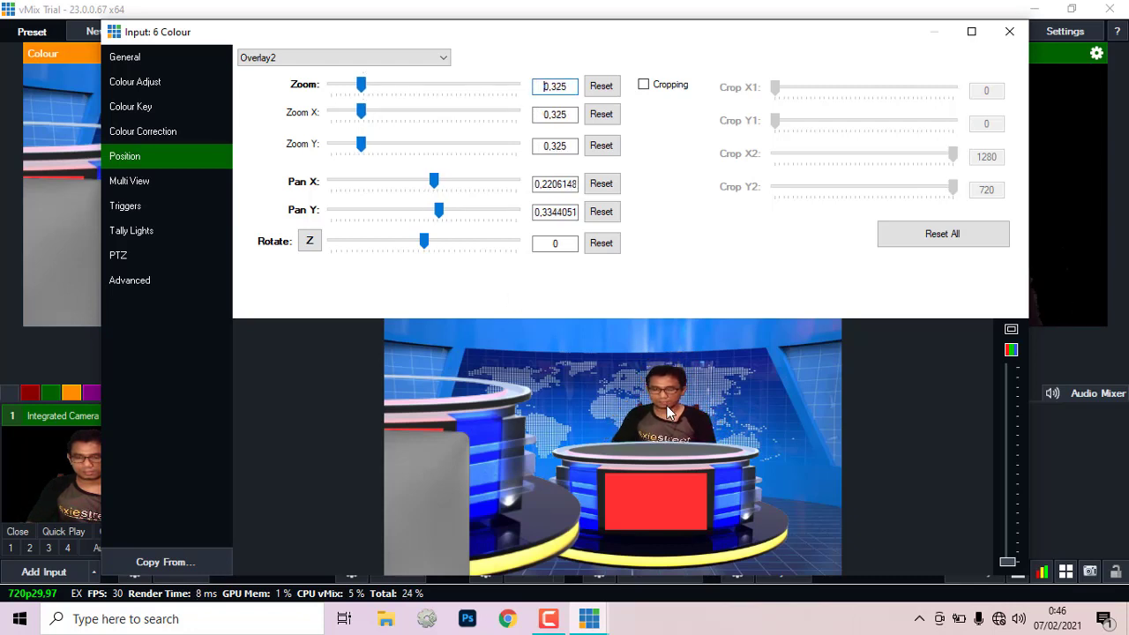
{"action": "left_click_drag", "start_coordinate": [362, 88], "coordinate": [354, 86]}
{"action": "left_click_drag", "start_coordinate": [655, 405], "coordinate": [661, 410]}
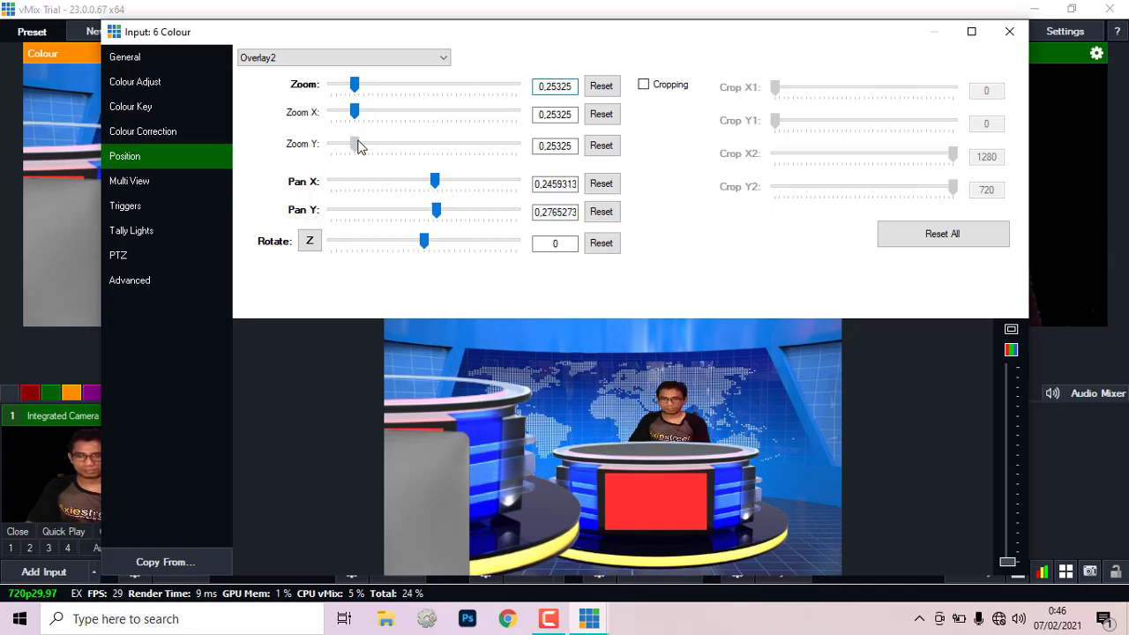
{"action": "left_click_drag", "start_coordinate": [359, 145], "coordinate": [365, 144]}
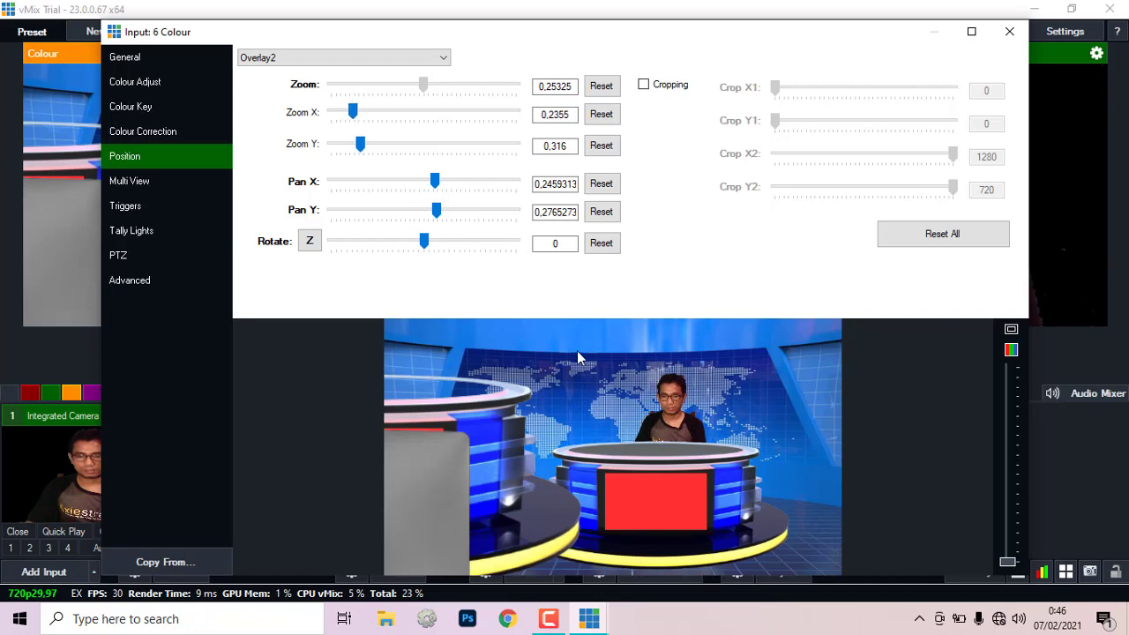
{"action": "left_click_drag", "start_coordinate": [674, 410], "coordinate": [679, 415]}
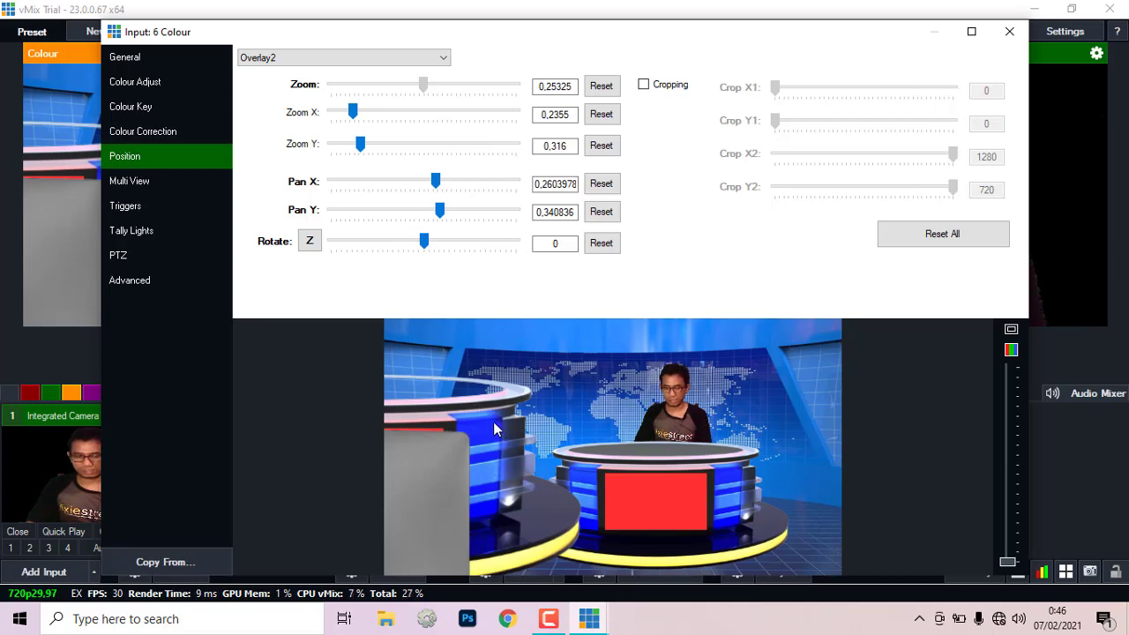
{"action": "left_click", "coordinate": [132, 183]}
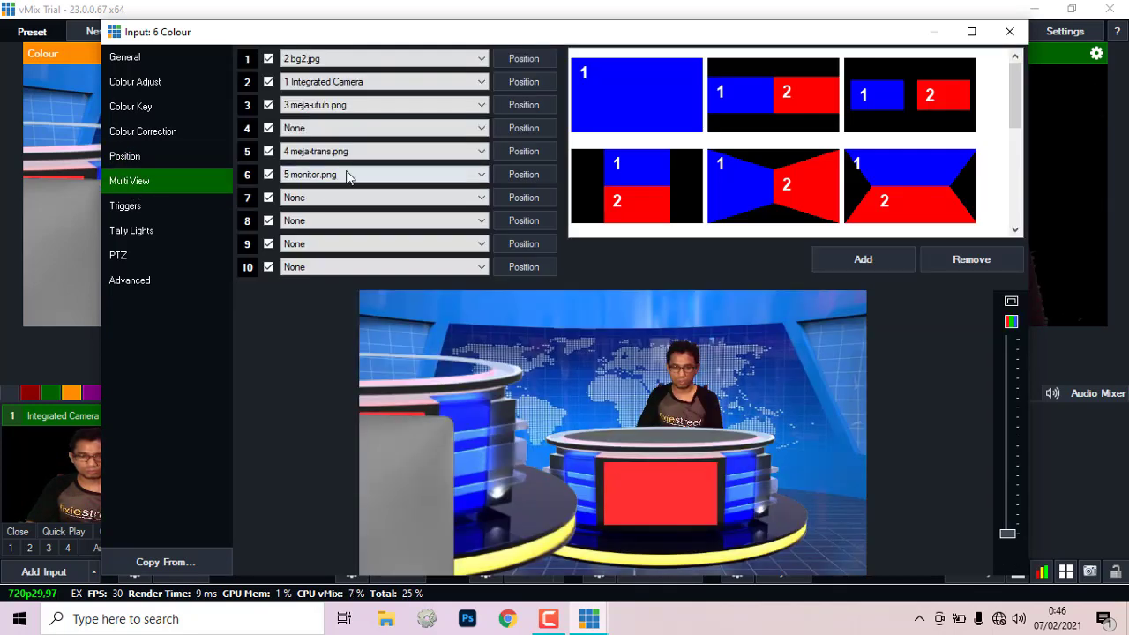
Step: Nudge the desk-front layer 5 right and down
{"action": "left_click", "coordinate": [520, 152]}
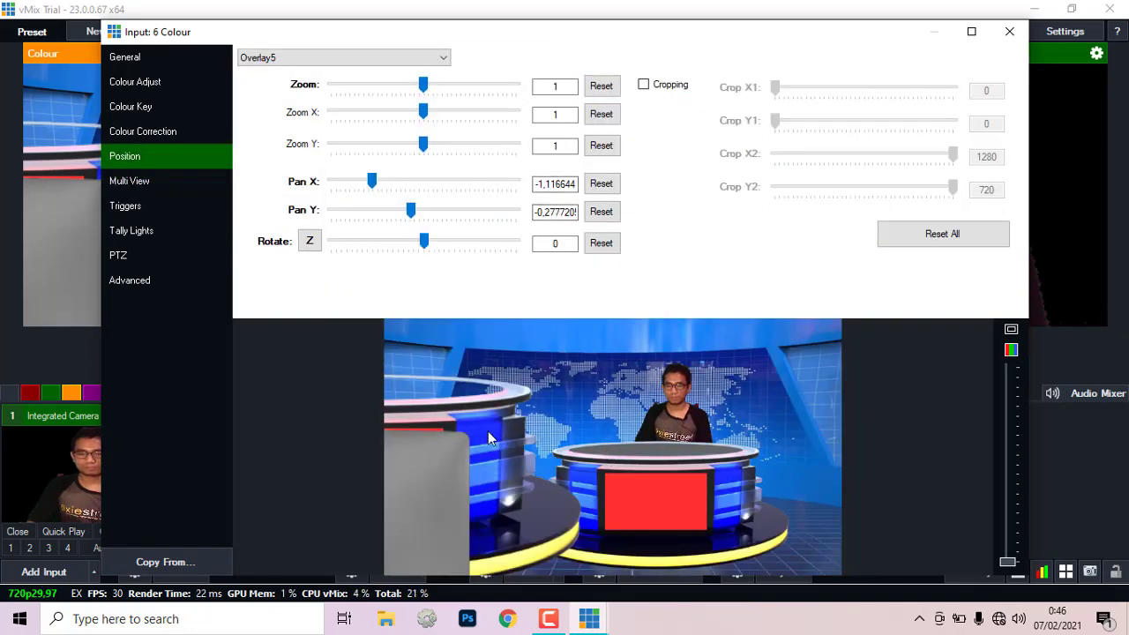
{"action": "mouse_move", "coordinate": [489, 436]}
{"action": "left_mouse_down"}
{"action": "mouse_move", "coordinate": [523, 437]}
{"action": "mouse_move", "coordinate": [639, 493]}
{"action": "mouse_move", "coordinate": [767, 494]}
{"action": "mouse_move", "coordinate": [615, 438]}
{"action": "mouse_move", "coordinate": [539, 443]}
{"action": "mouse_move", "coordinate": [503, 431]}
{"action": "left_mouse_up"}
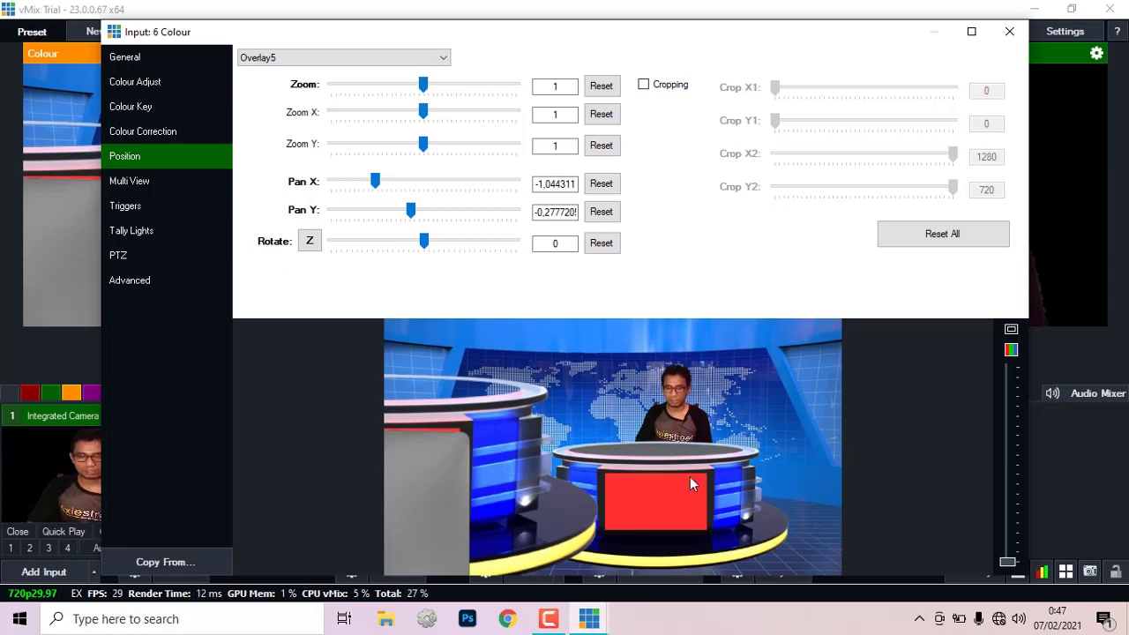
{"action": "left_click", "coordinate": [139, 184]}
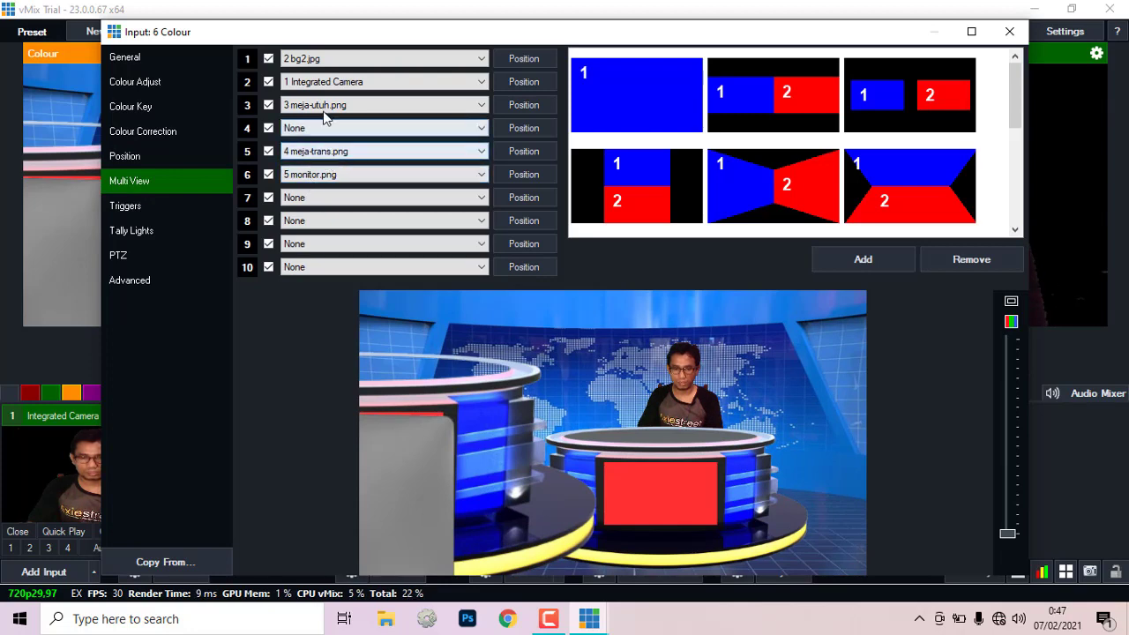
Step: Copy the desk layer's zoom value 0,59375
{"action": "left_click", "coordinate": [522, 105]}
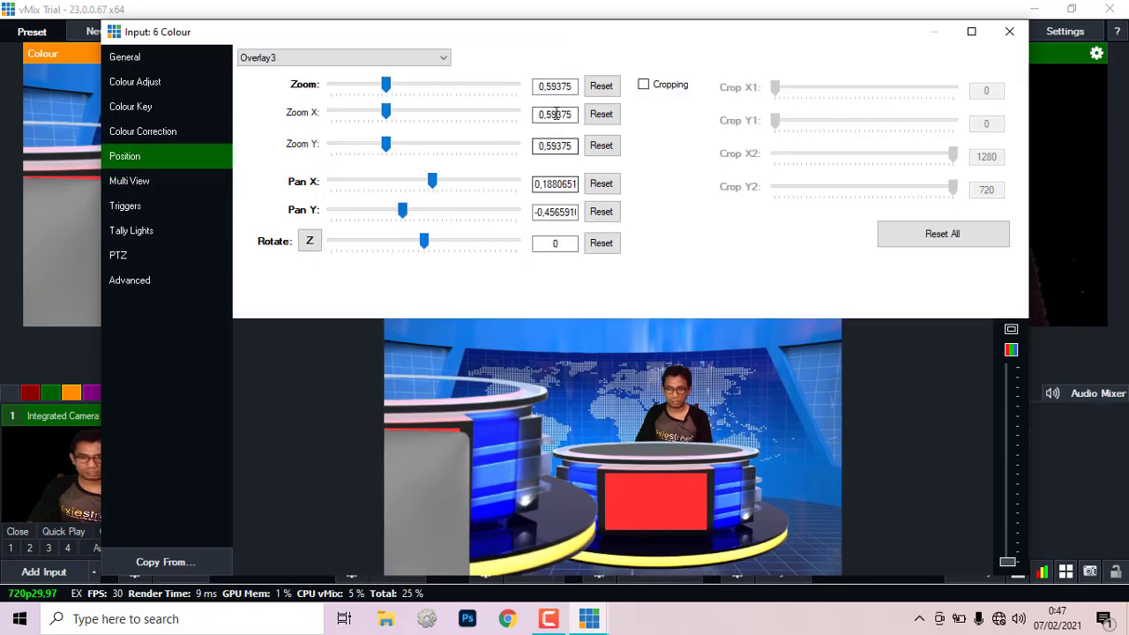
{"action": "left_click_drag", "start_coordinate": [548, 91], "coordinate": [577, 86]}
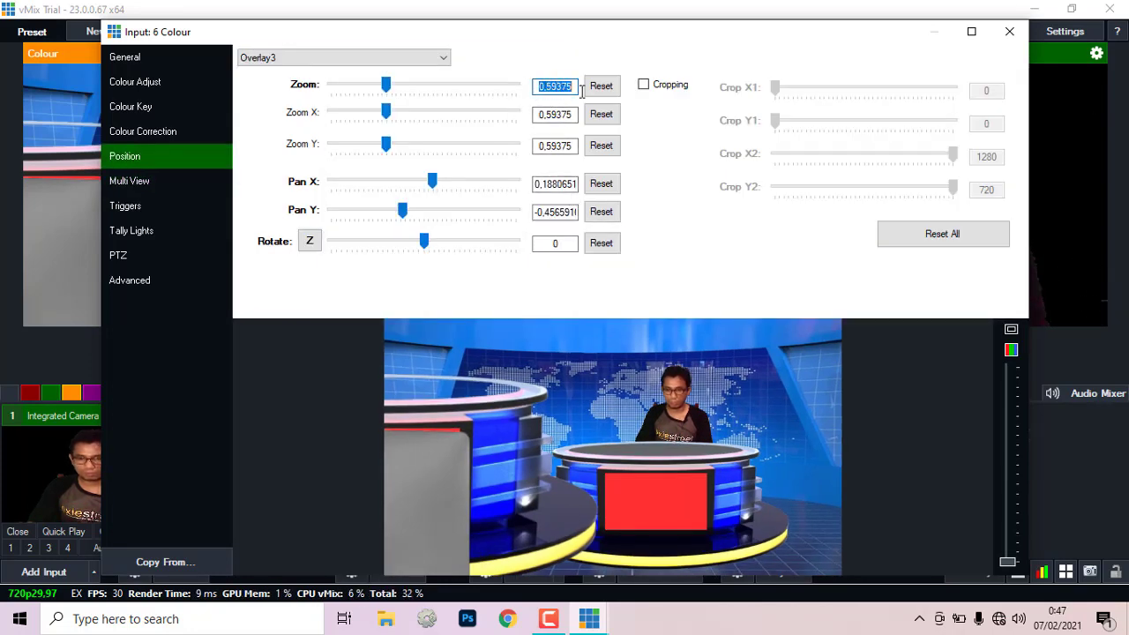
{"action": "right_click", "coordinate": [571, 87]}
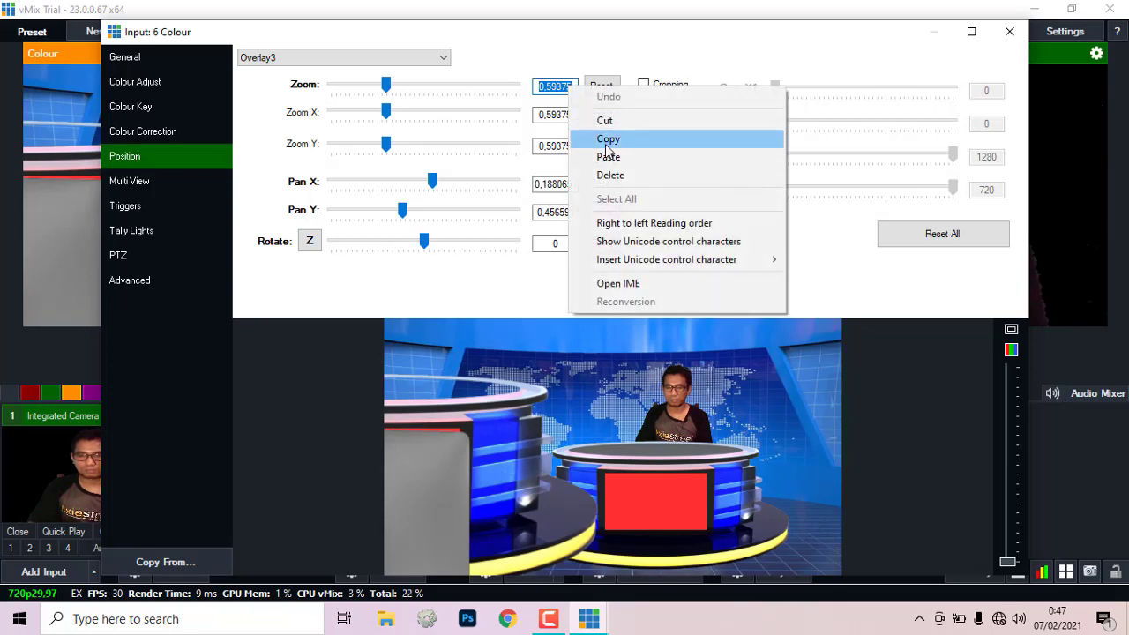
{"action": "left_click", "coordinate": [608, 138]}
{"action": "left_click", "coordinate": [127, 181]}
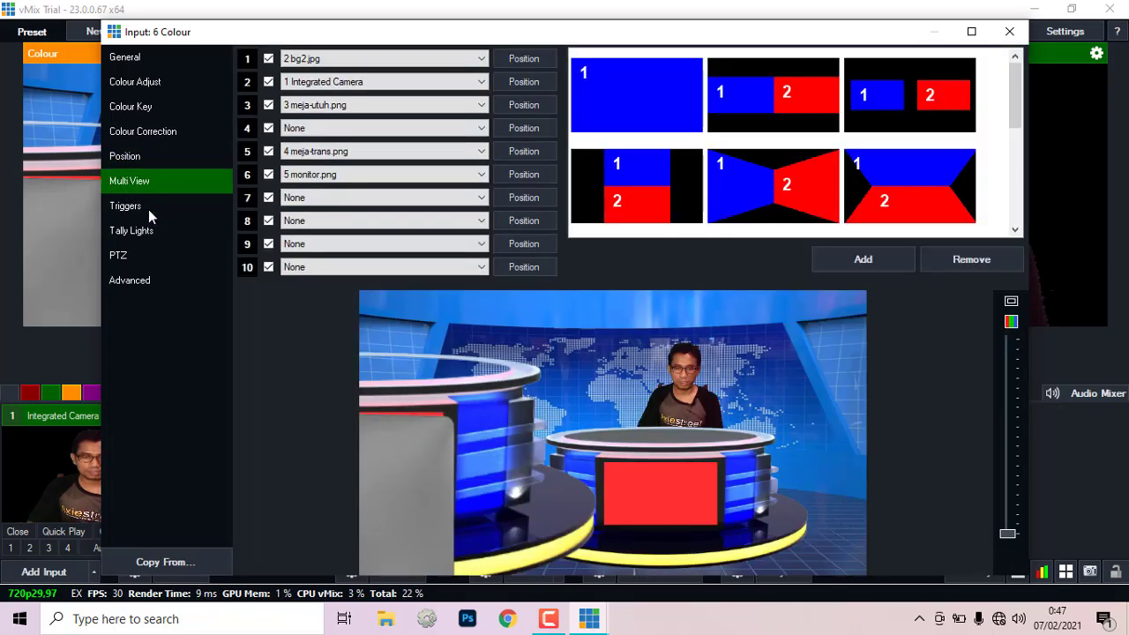
Step: Set layer 5's zoom to 0,59375 and align it over the desk at pan X 0.189, Y -0.471
{"action": "left_click", "coordinate": [517, 151]}
{"action": "double_click", "coordinate": [568, 88]}
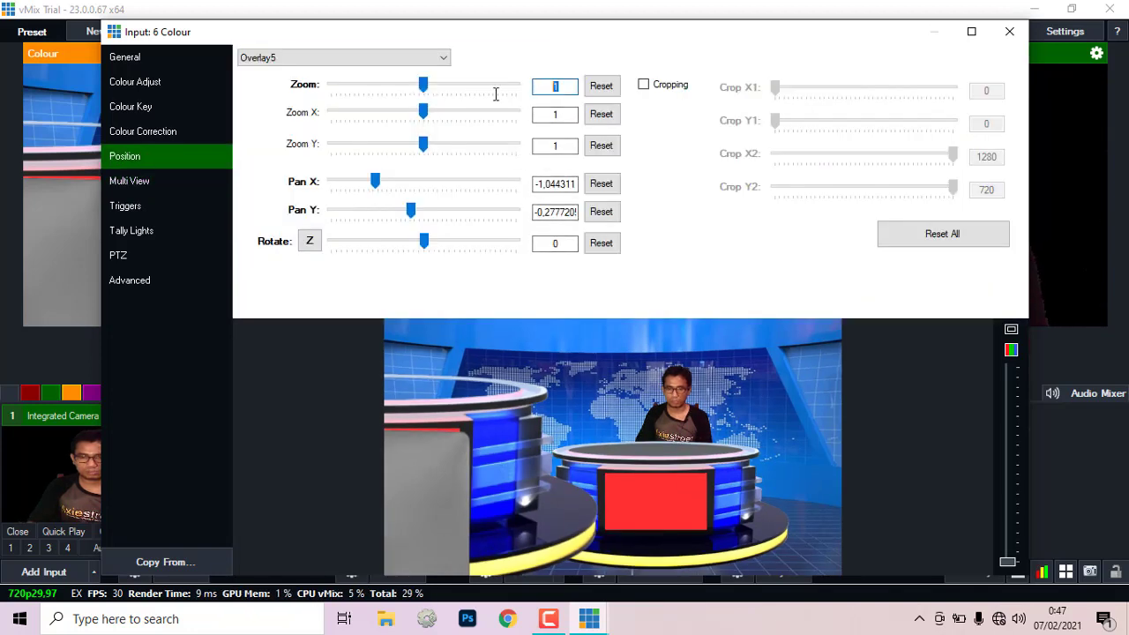
{"action": "type", "text": "0,59375"}
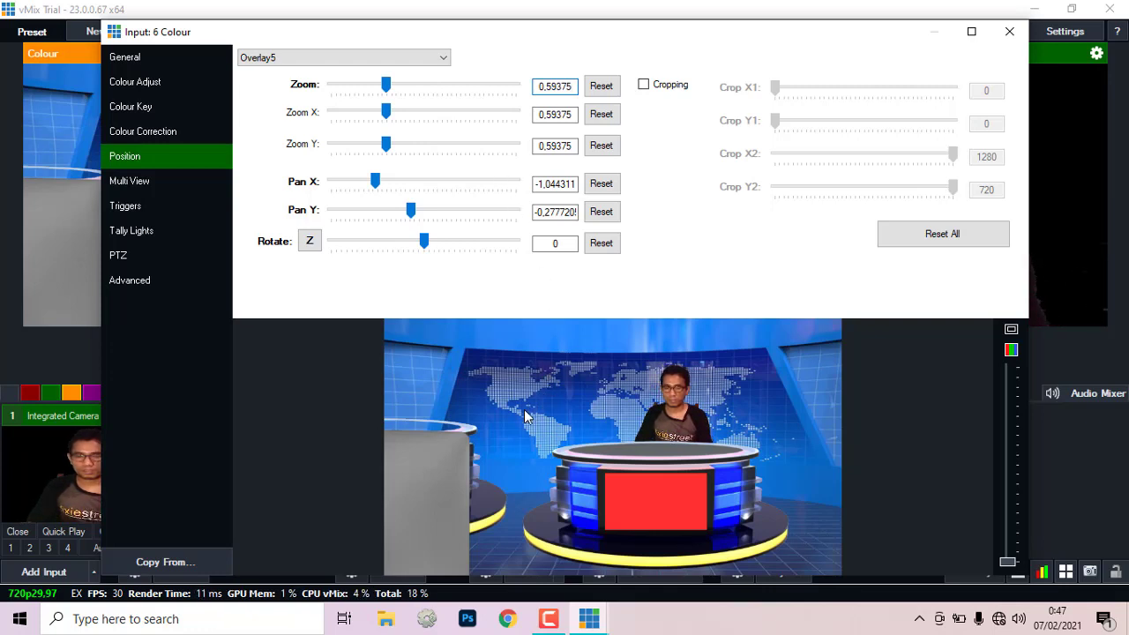
{"action": "left_click_drag", "start_coordinate": [467, 433], "coordinate": [748, 458]}
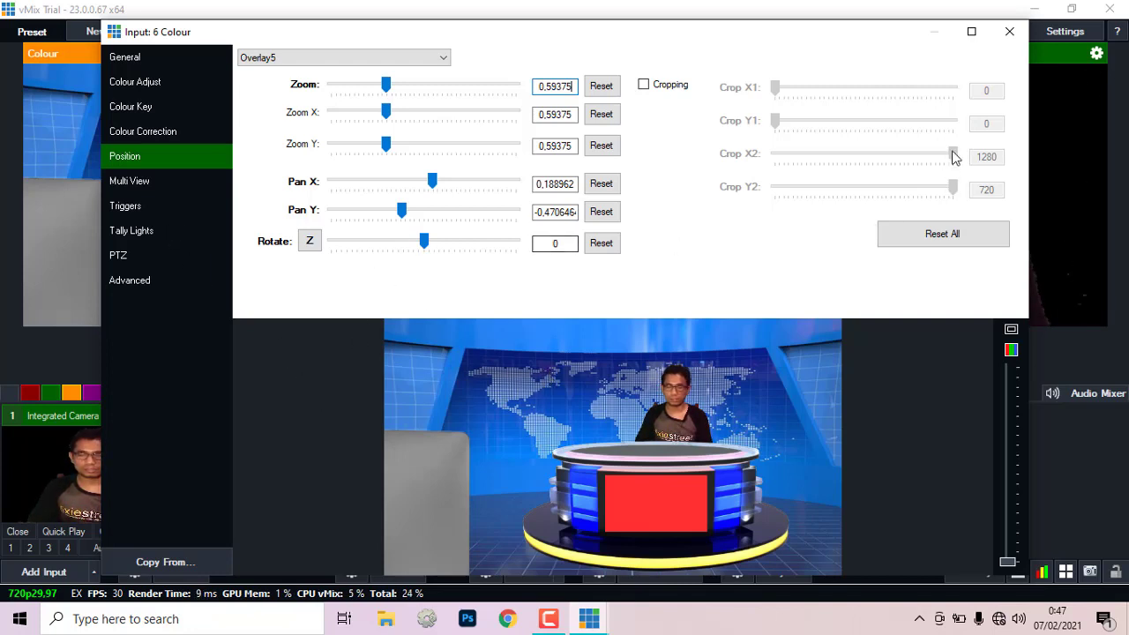
Step: Create a virtual copy of the Integrated Camera as input 7 from its general settings
{"action": "left_click", "coordinate": [1008, 33]}
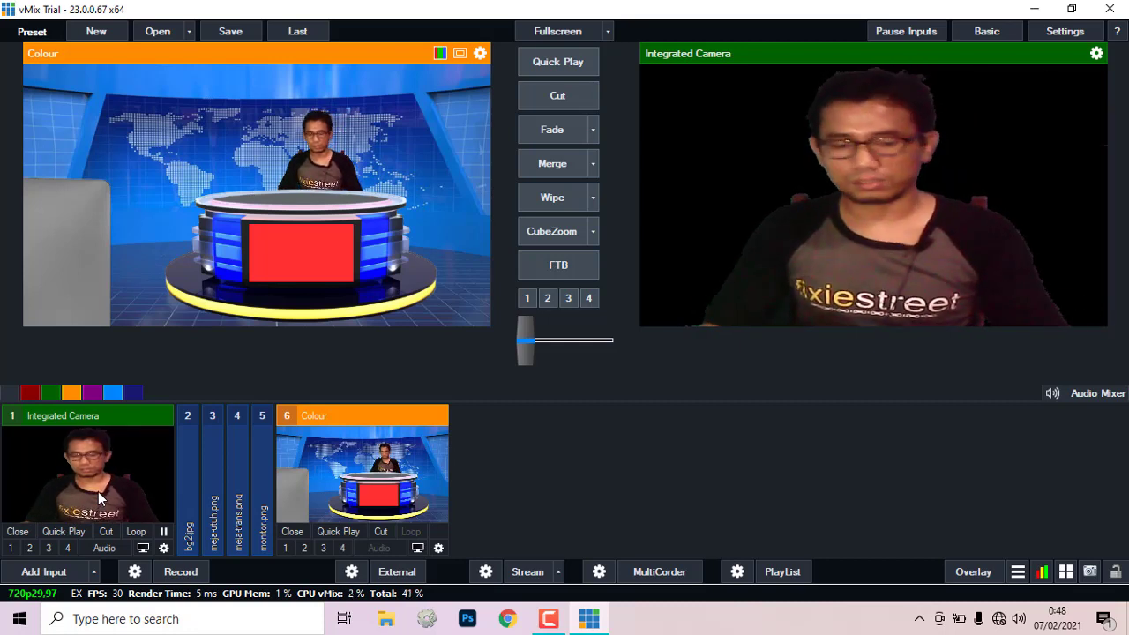
{"action": "double_click", "coordinate": [127, 451]}
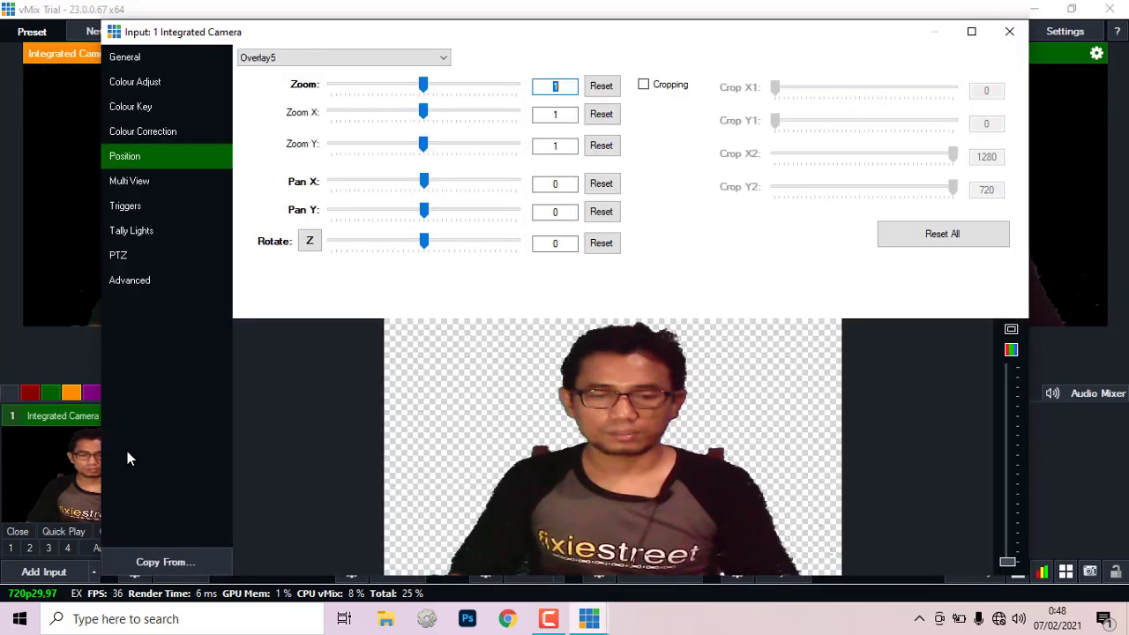
{"action": "left_click", "coordinate": [120, 58]}
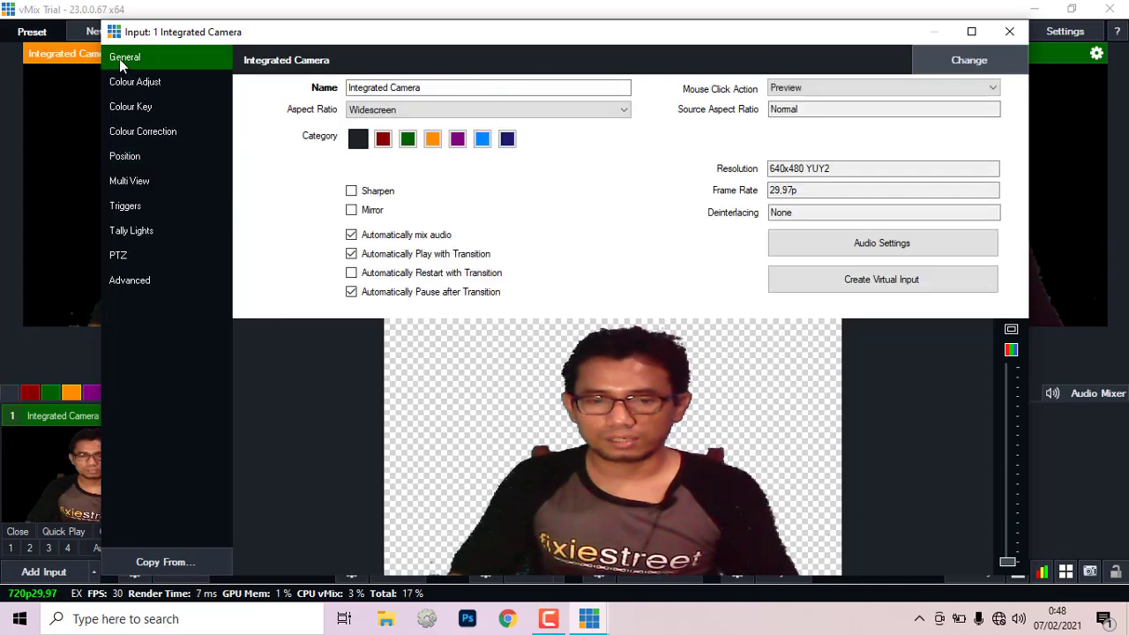
{"action": "left_click", "coordinate": [891, 292]}
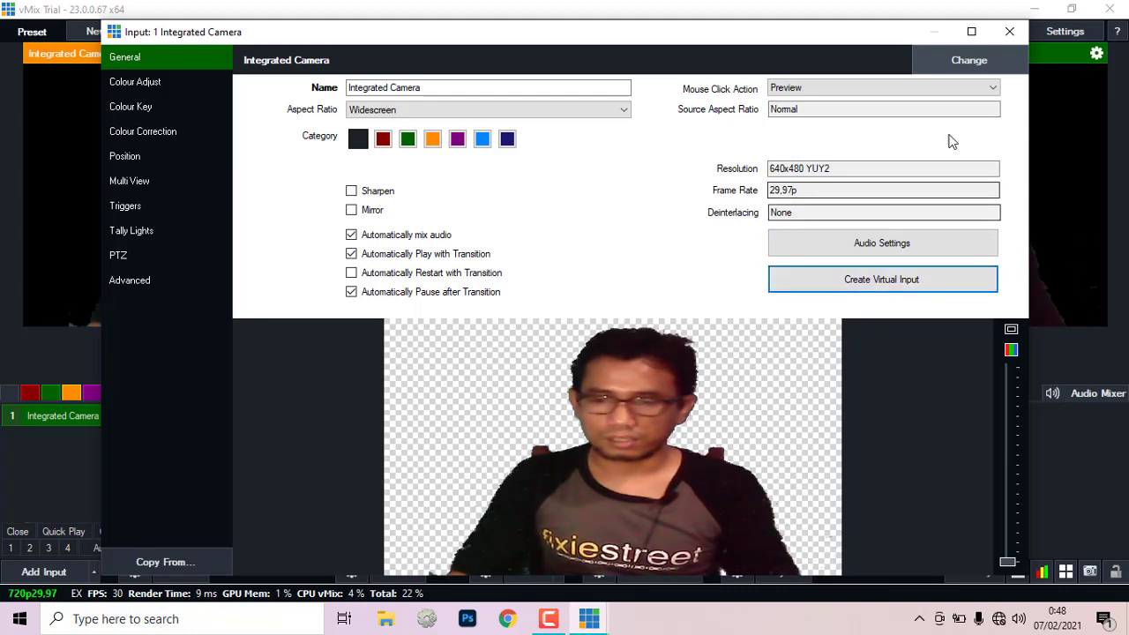
{"action": "left_click", "coordinate": [1007, 31]}
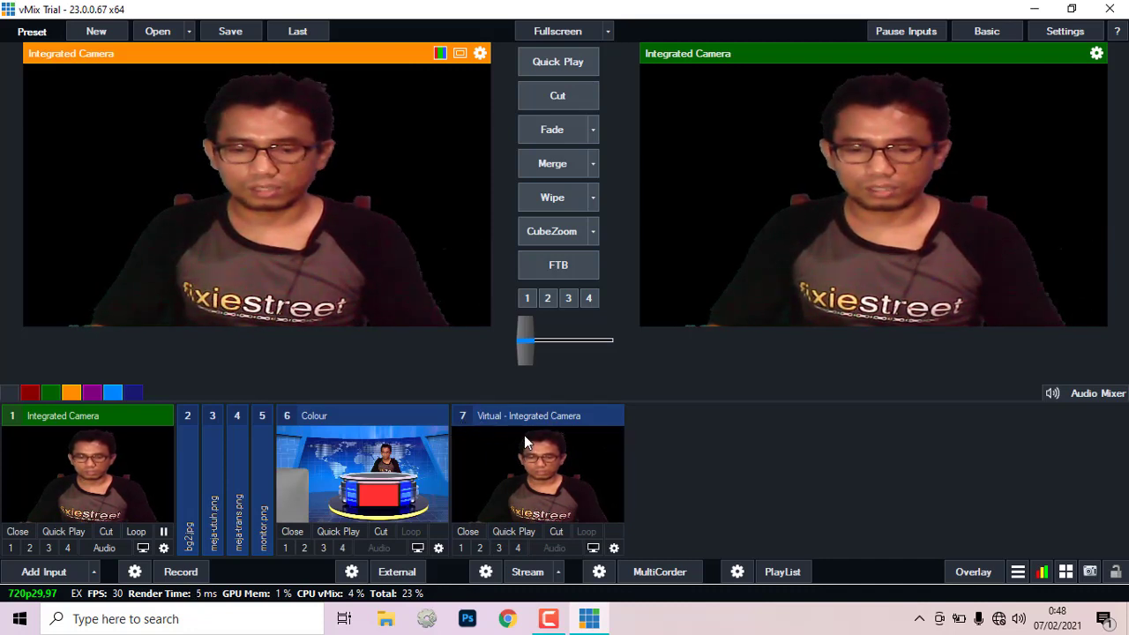
Step: Rotate input 7's Main layer to about -3.13 (upside down) and tick Mirror
{"action": "right_click", "coordinate": [602, 473]}
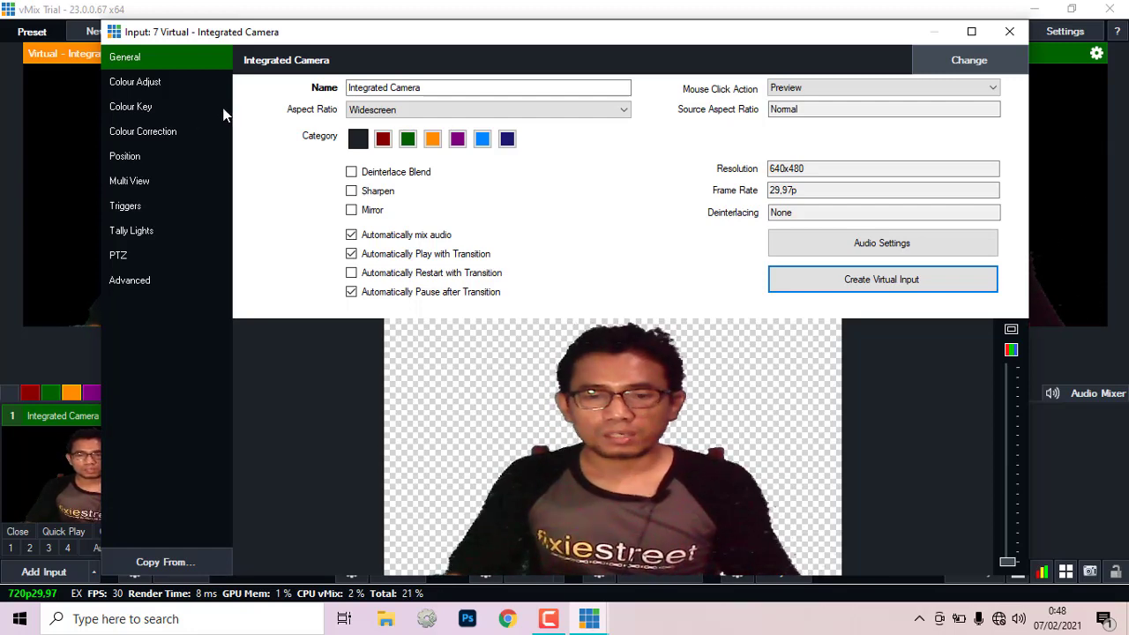
{"action": "left_click", "coordinate": [122, 157]}
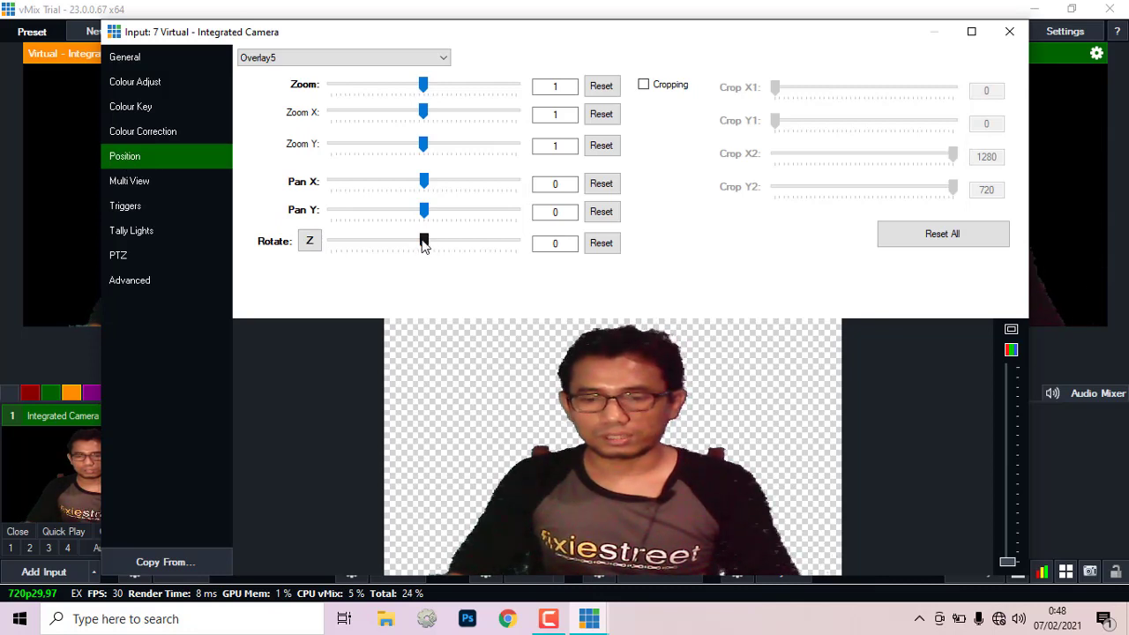
{"action": "left_click_drag", "start_coordinate": [411, 248], "coordinate": [432, 250]}
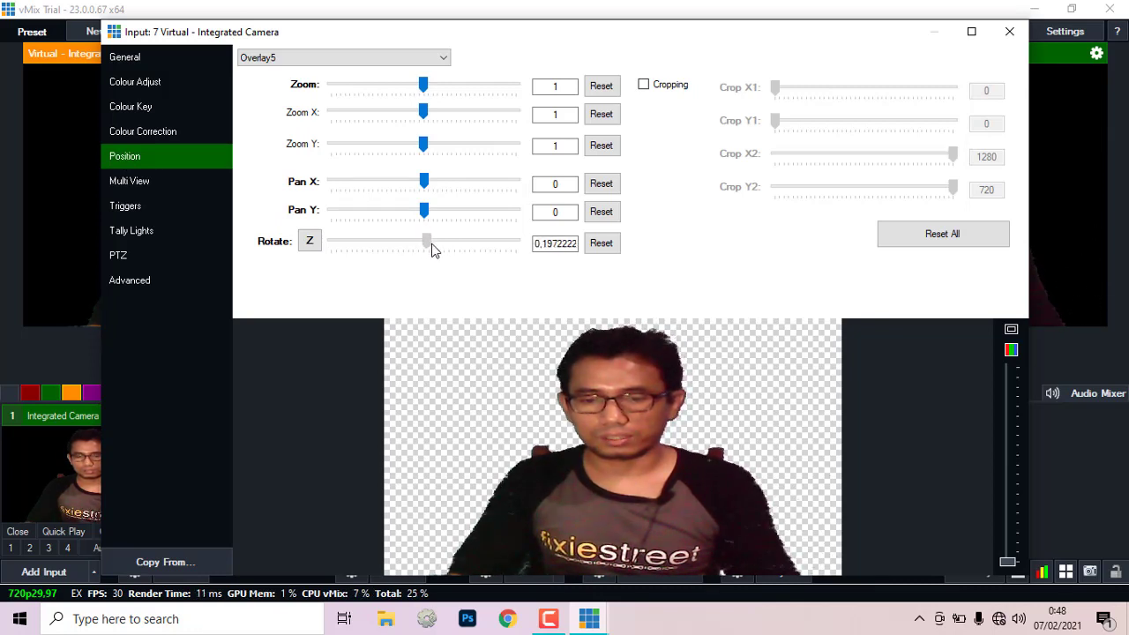
{"action": "left_click", "coordinate": [426, 71]}
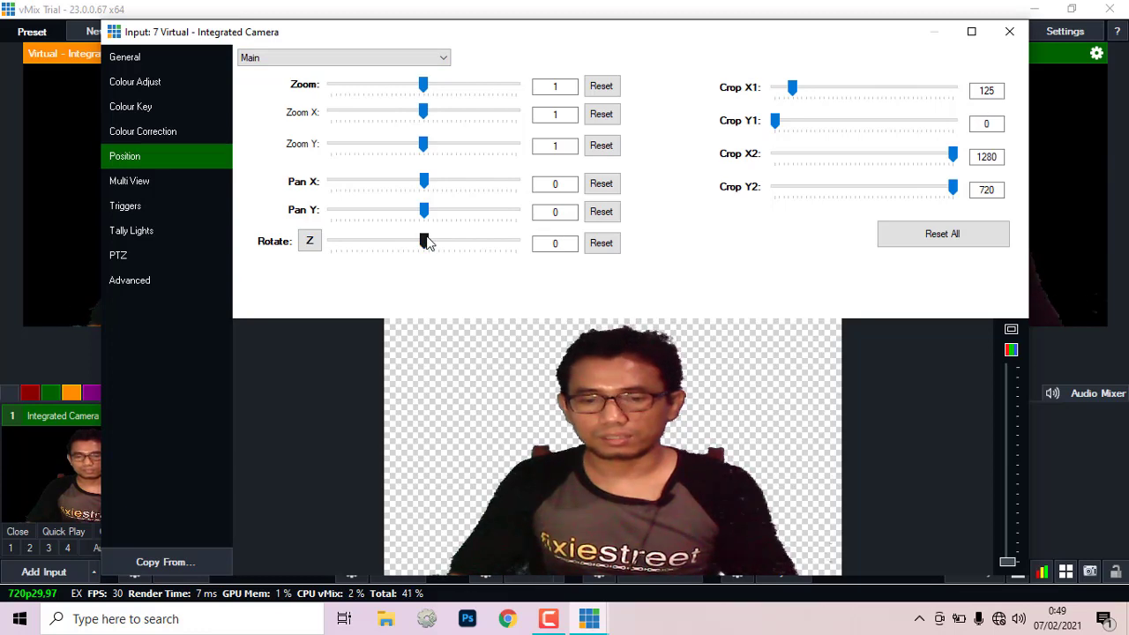
{"action": "left_click_drag", "start_coordinate": [426, 242], "coordinate": [381, 242]}
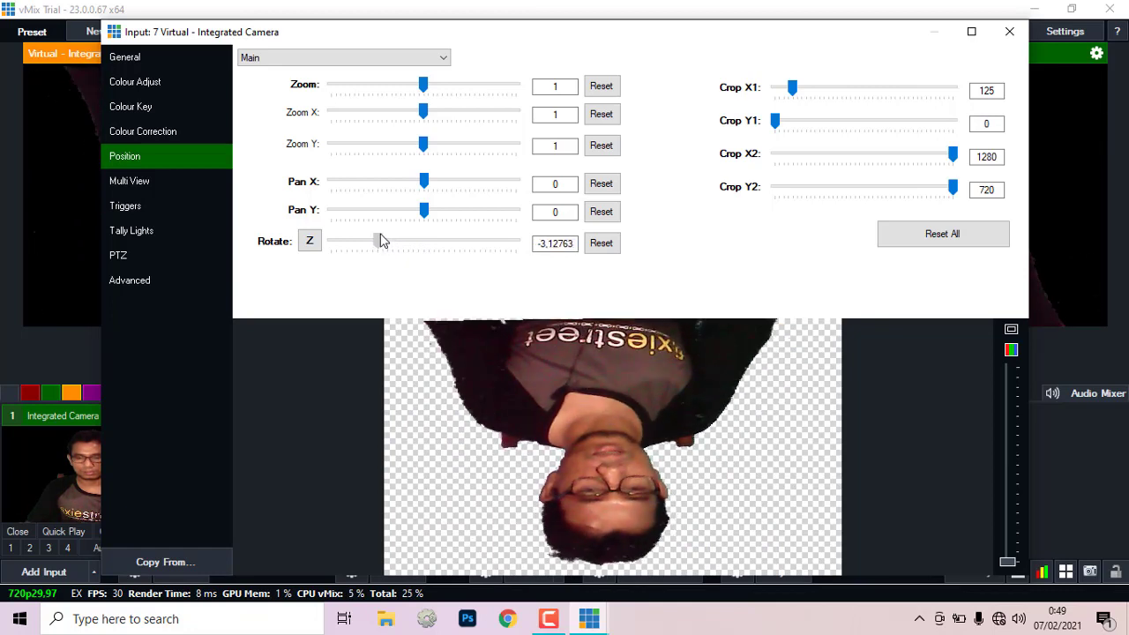
{"action": "left_click", "coordinate": [124, 55]}
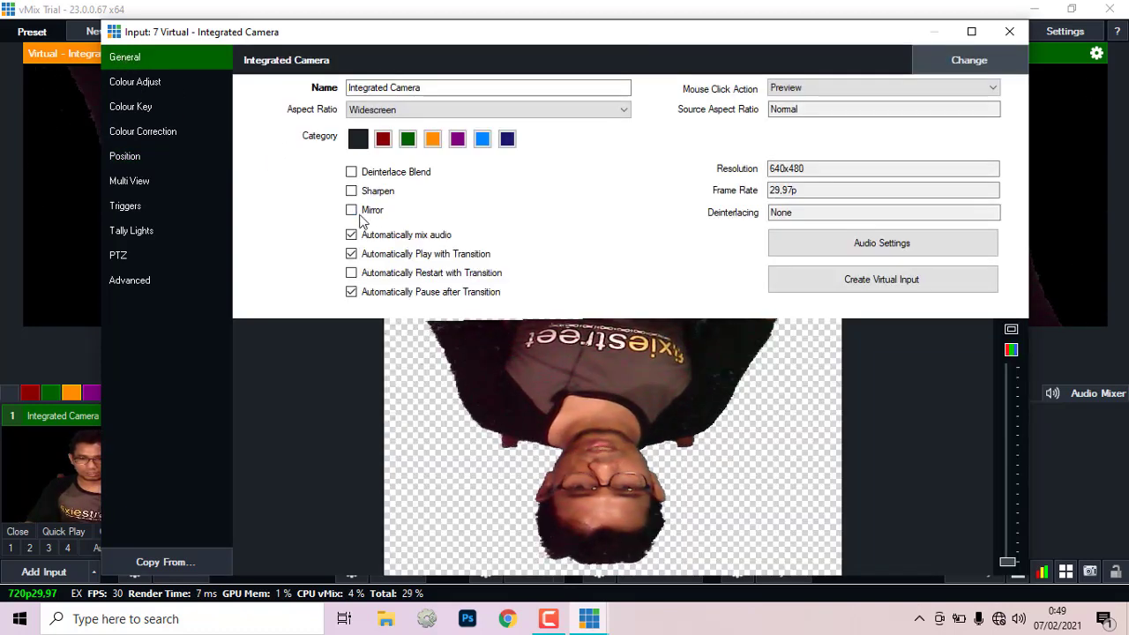
{"action": "left_click", "coordinate": [351, 210]}
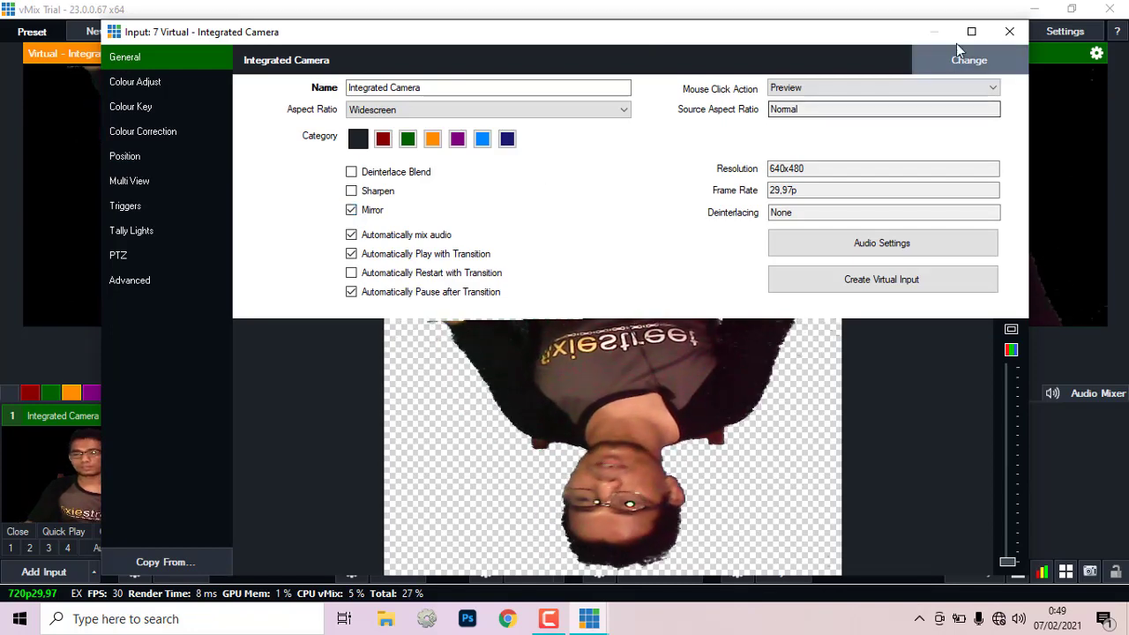
{"action": "left_click", "coordinate": [1008, 34]}
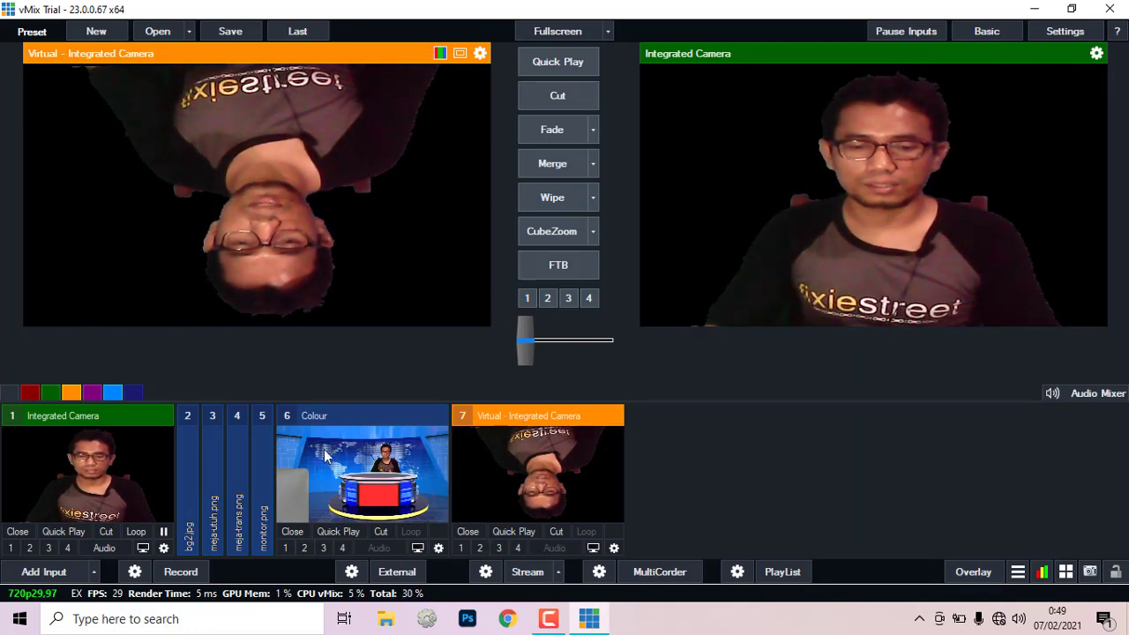
Step: In the Colour input's Multi View, set layer 4 to 7 Virtual - Integrated Camera
{"action": "double_click", "coordinate": [422, 462]}
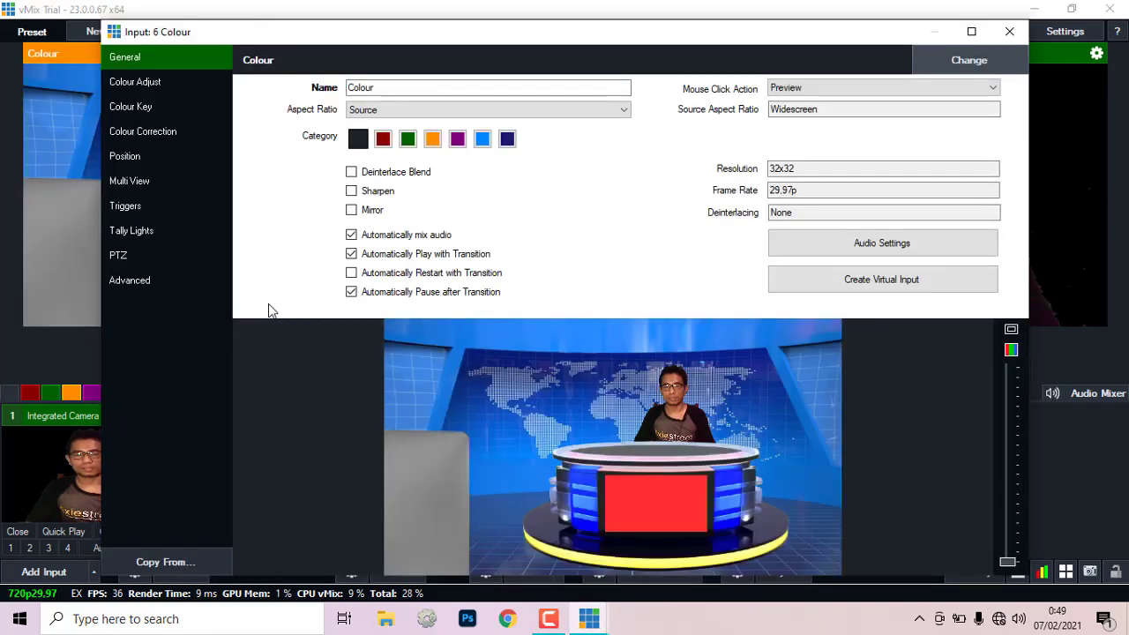
{"action": "left_click", "coordinate": [129, 182]}
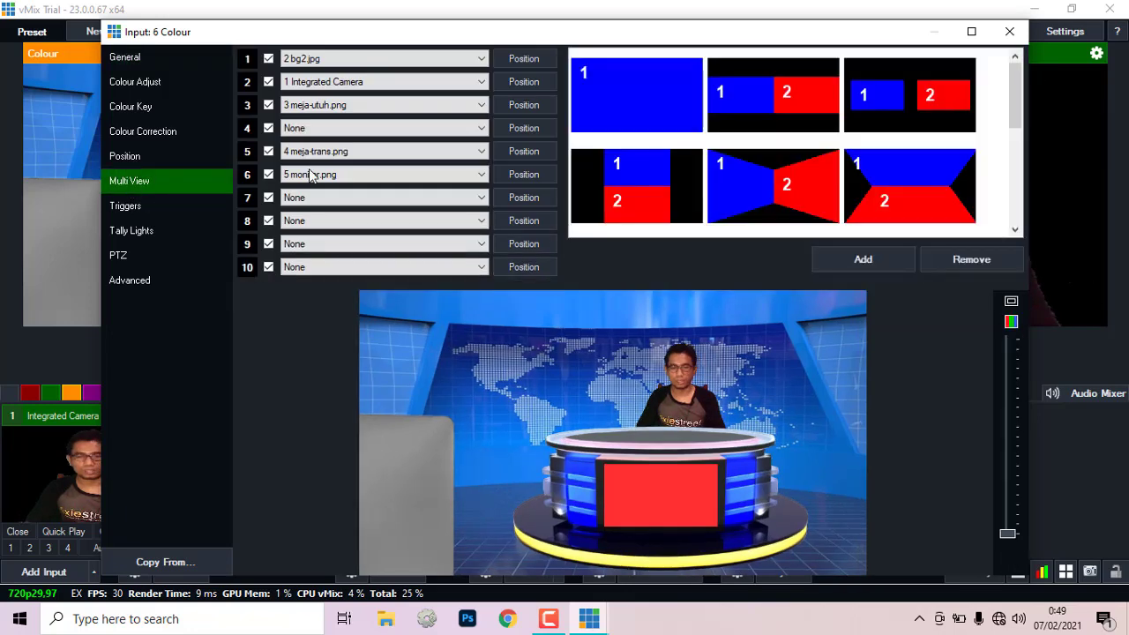
{"action": "left_click", "coordinate": [481, 131]}
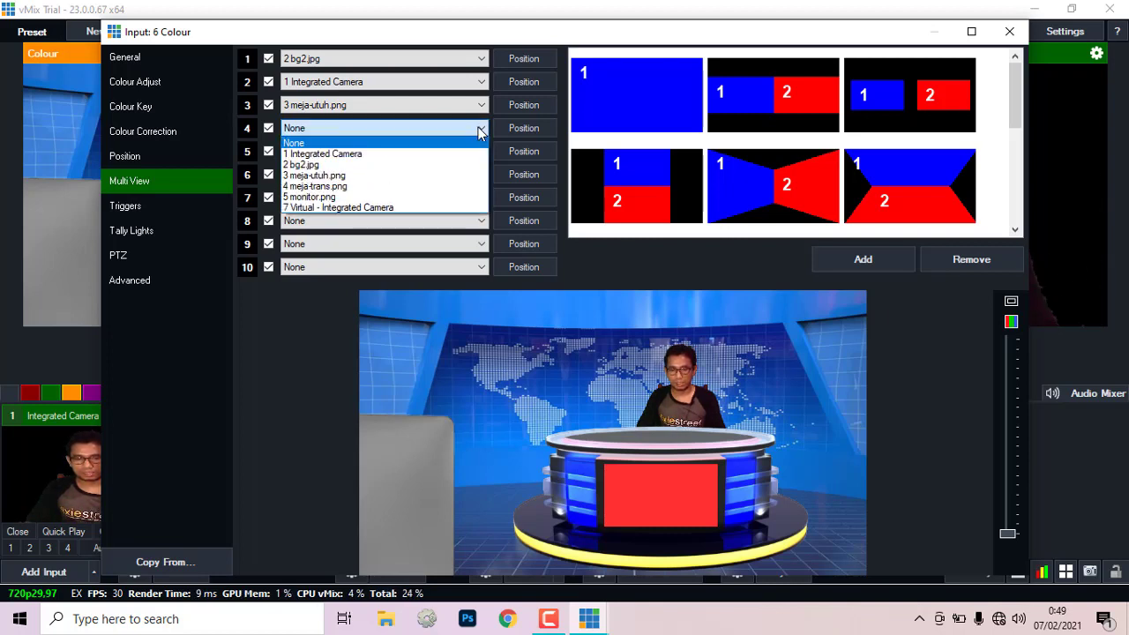
{"action": "left_click", "coordinate": [407, 207]}
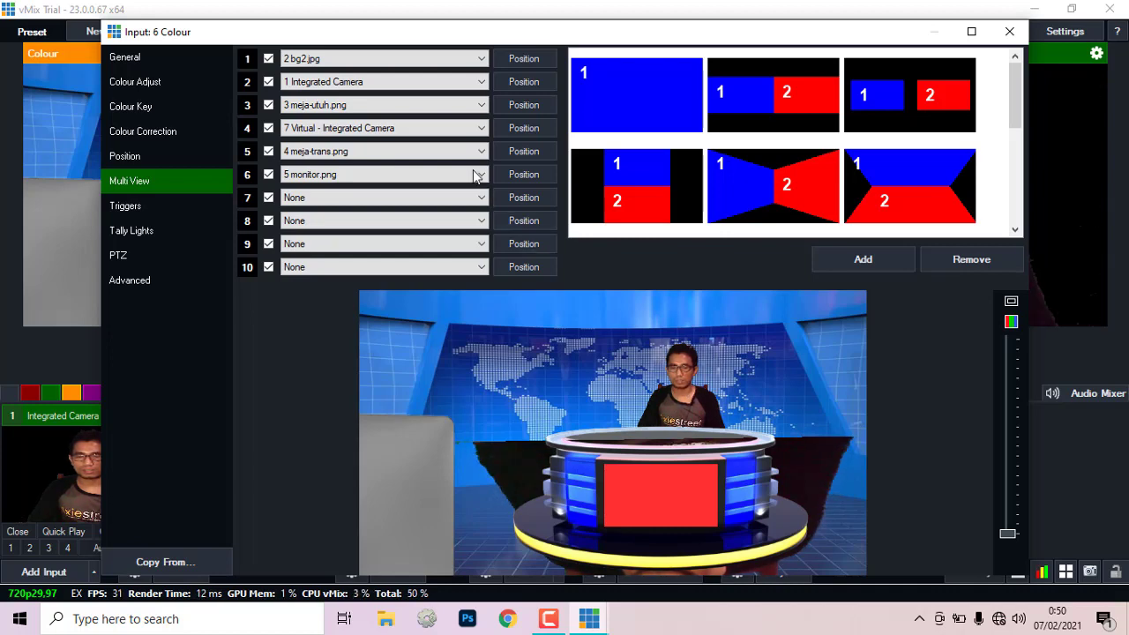
Step: Roughly size and place the Overlay4 camera layer within the Colour set
{"action": "left_click", "coordinate": [525, 129]}
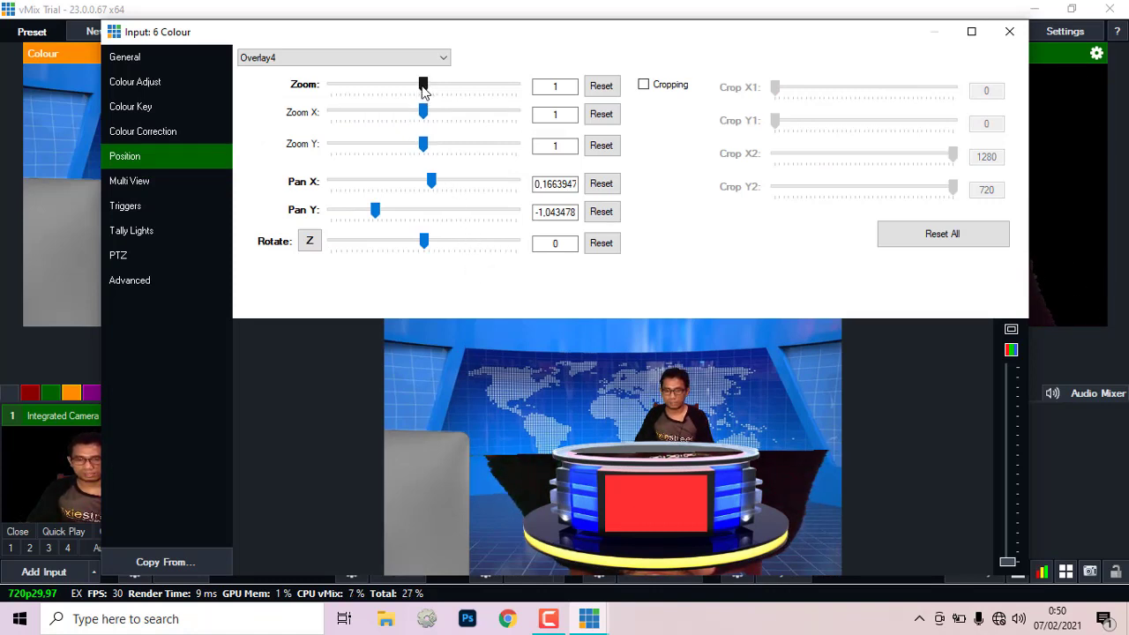
{"action": "left_click_drag", "start_coordinate": [424, 88], "coordinate": [411, 91]}
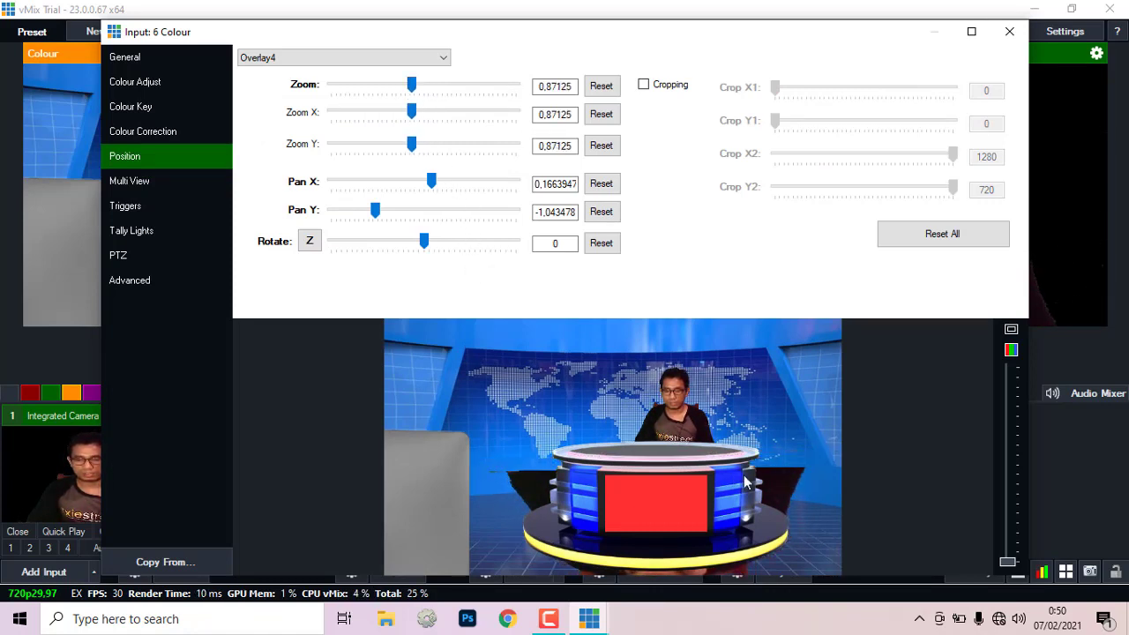
{"action": "left_click_drag", "start_coordinate": [770, 474], "coordinate": [636, 415]}
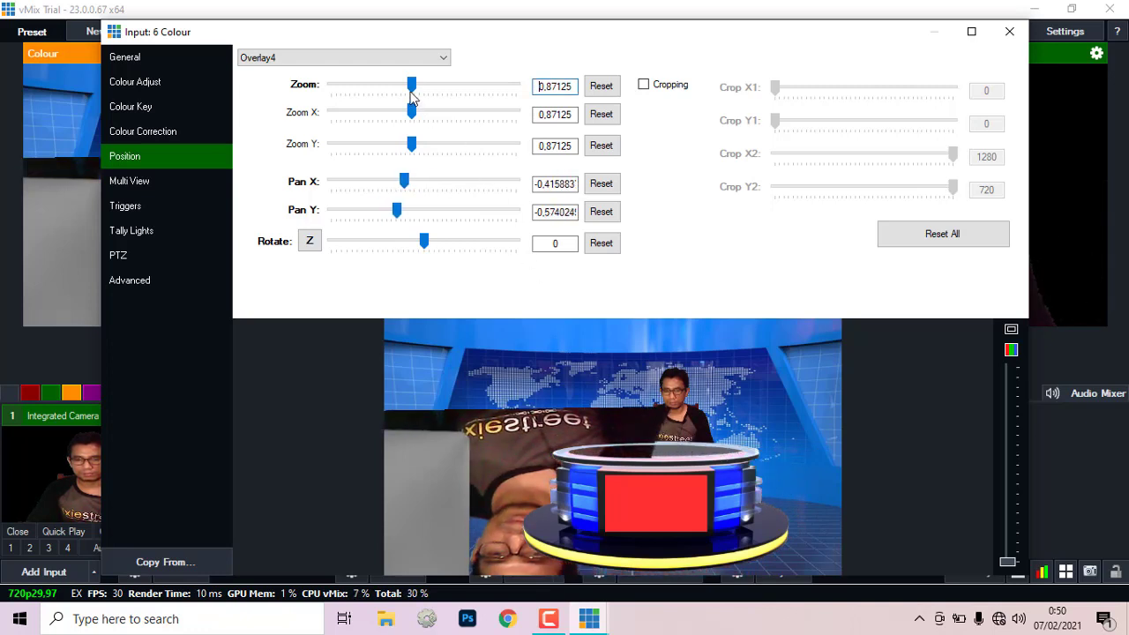
{"action": "left_click_drag", "start_coordinate": [413, 89], "coordinate": [371, 91]}
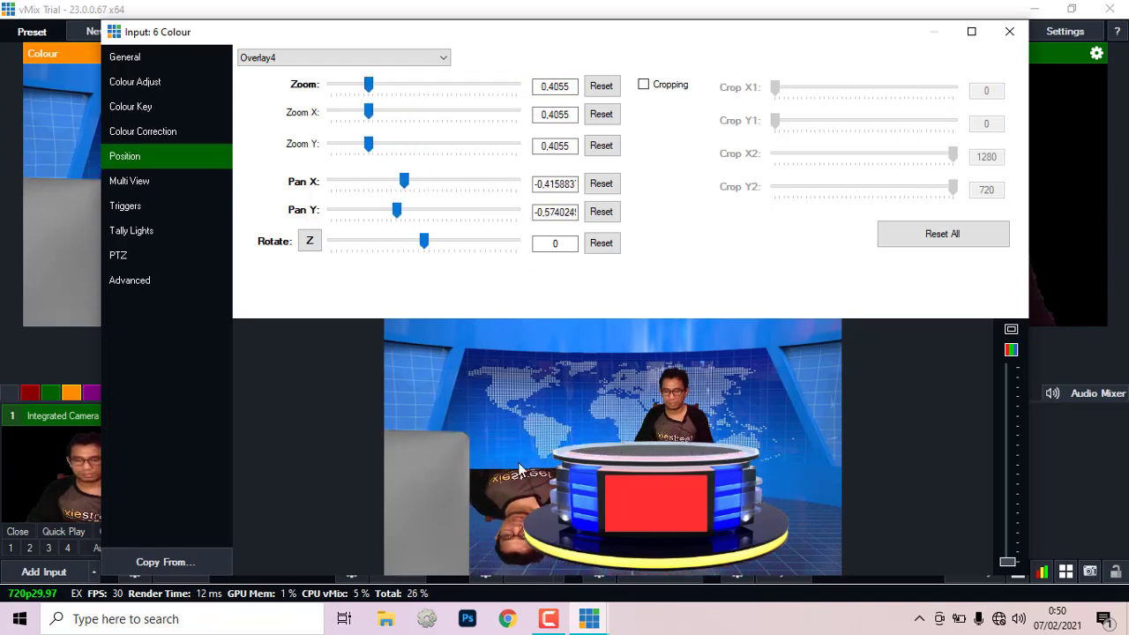
{"action": "left_click_drag", "start_coordinate": [520, 469], "coordinate": [658, 457]}
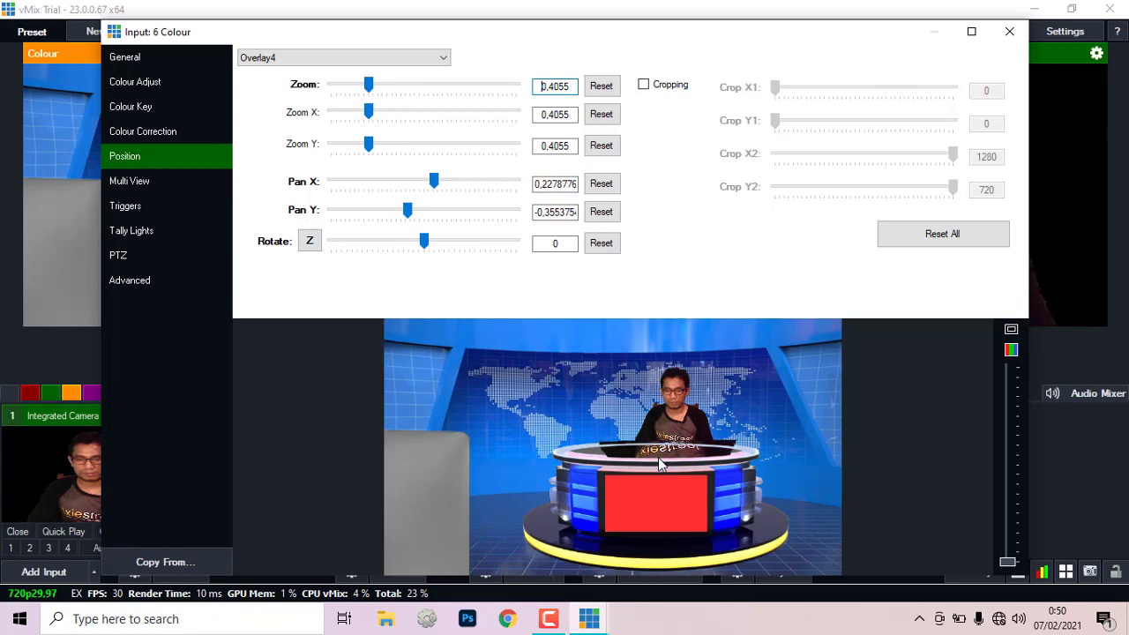
{"action": "mouse_move", "coordinate": [370, 88]}
{"action": "left_mouse_down"}
{"action": "mouse_move", "coordinate": [356, 83]}
{"action": "mouse_move", "coordinate": [374, 101]}
{"action": "left_mouse_up"}
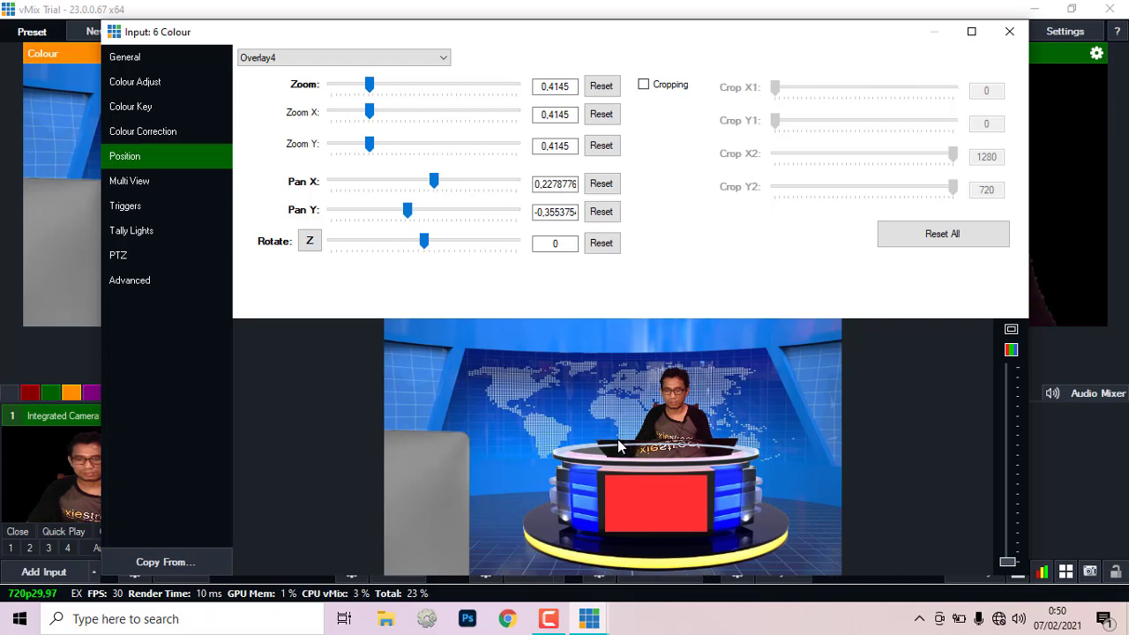
{"action": "left_click_drag", "start_coordinate": [372, 92], "coordinate": [386, 91]}
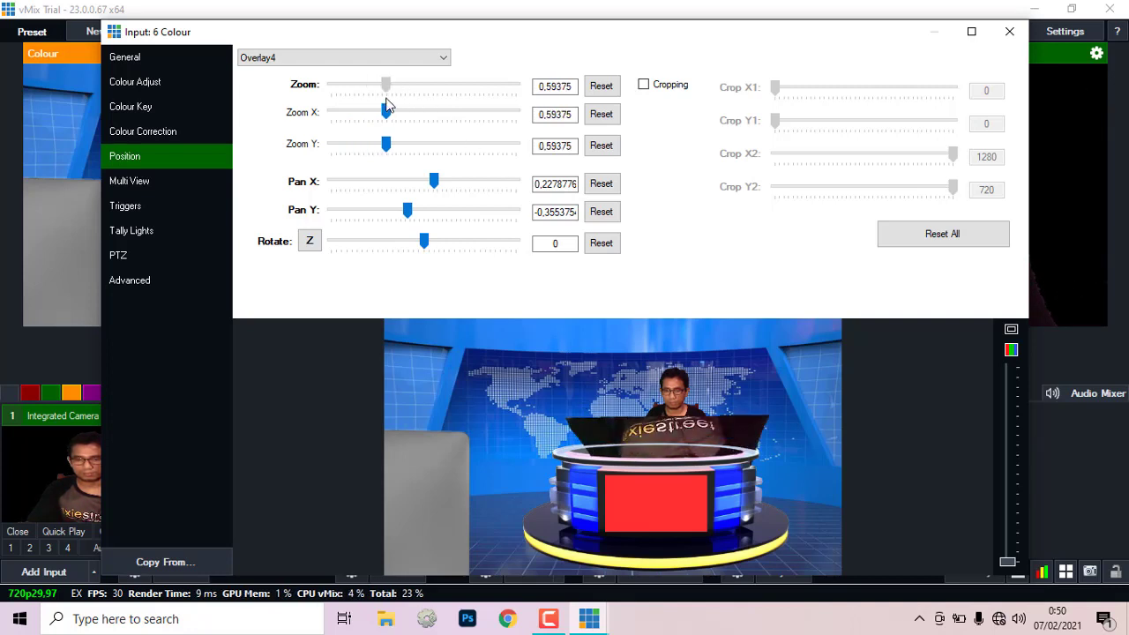
{"action": "left_click_drag", "start_coordinate": [648, 441], "coordinate": [545, 417]}
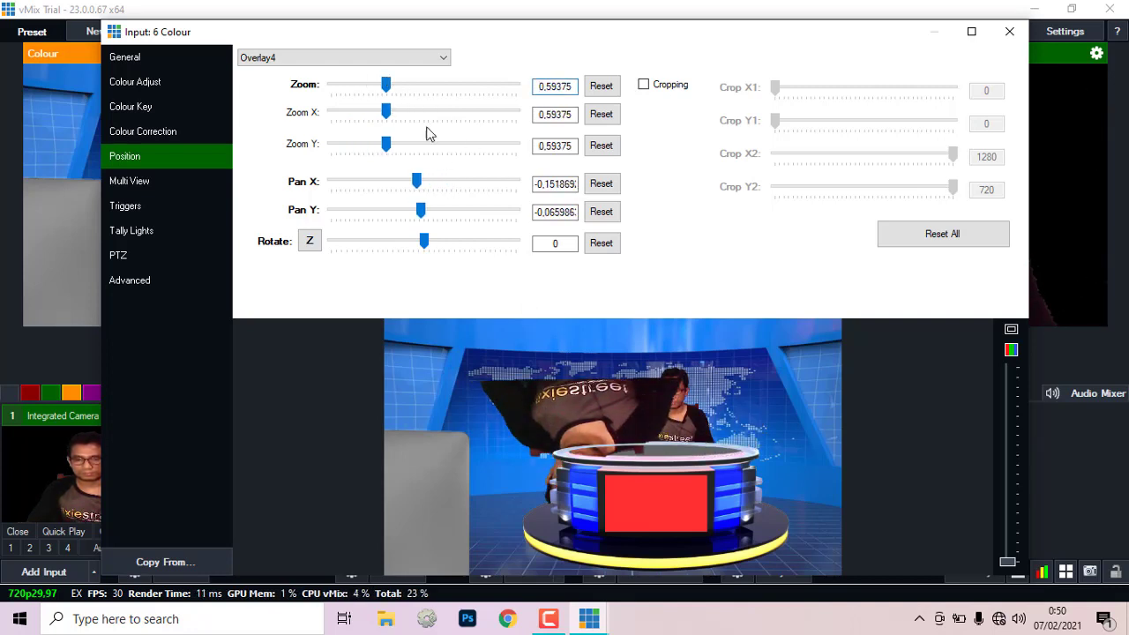
Step: Settle layer 4 at zoom about 0.244, pan X 0.268, pan Y -0.31 behind the desk
{"action": "left_click_drag", "start_coordinate": [388, 91], "coordinate": [358, 88]}
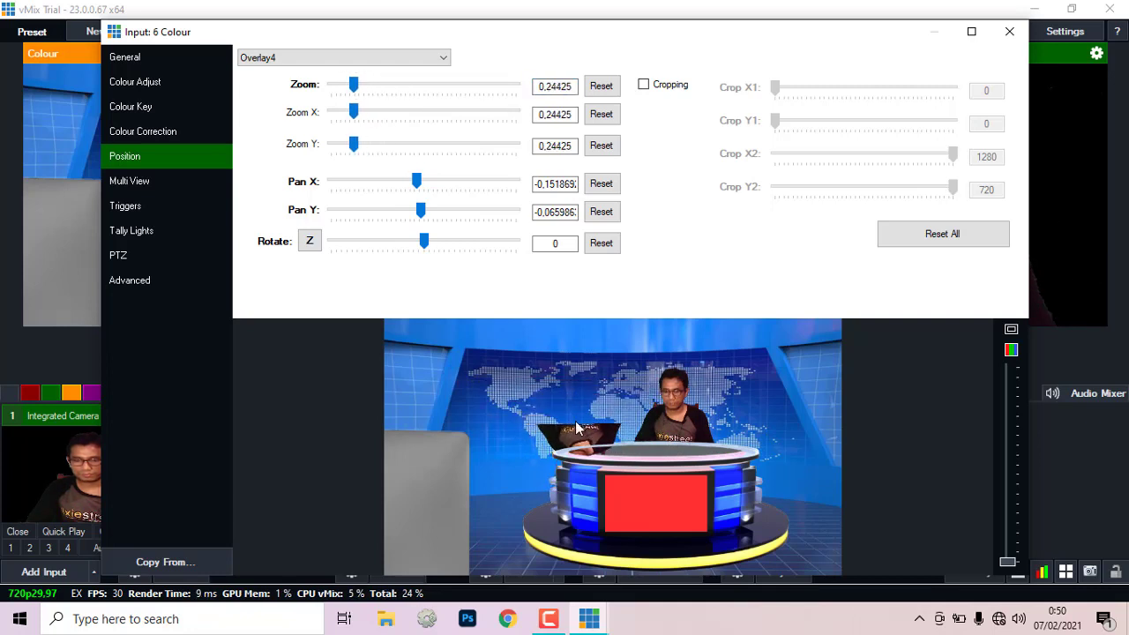
{"action": "left_click_drag", "start_coordinate": [575, 430], "coordinate": [586, 396]}
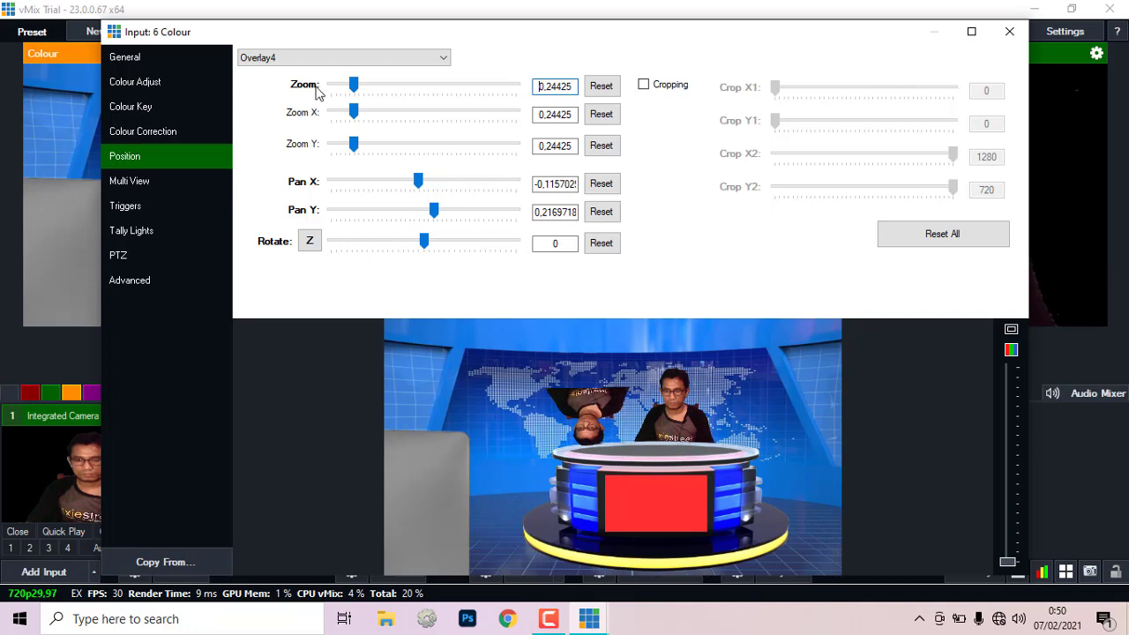
{"action": "left_click_drag", "start_coordinate": [358, 112], "coordinate": [350, 117]}
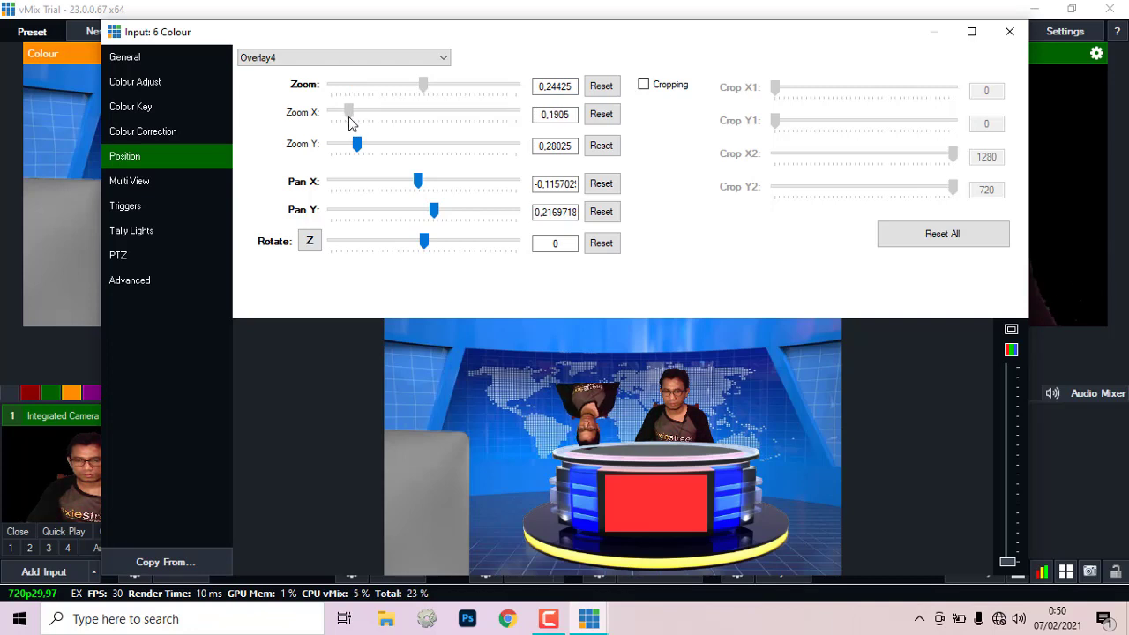
{"action": "left_click_drag", "start_coordinate": [588, 399], "coordinate": [542, 409]}
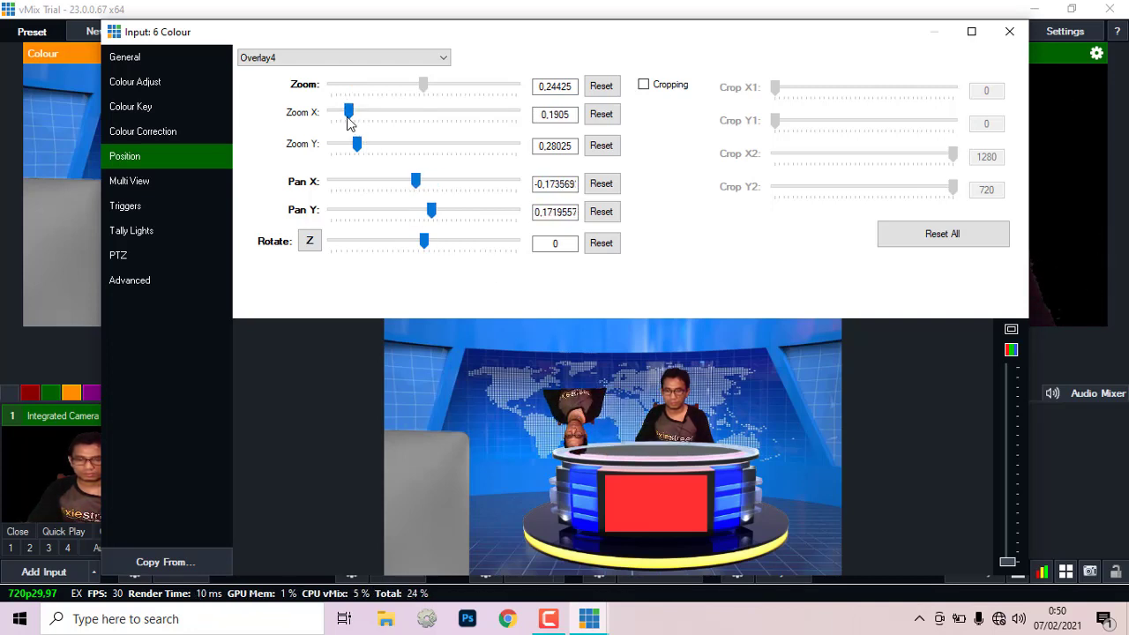
{"action": "left_click_drag", "start_coordinate": [350, 116], "coordinate": [362, 145]}
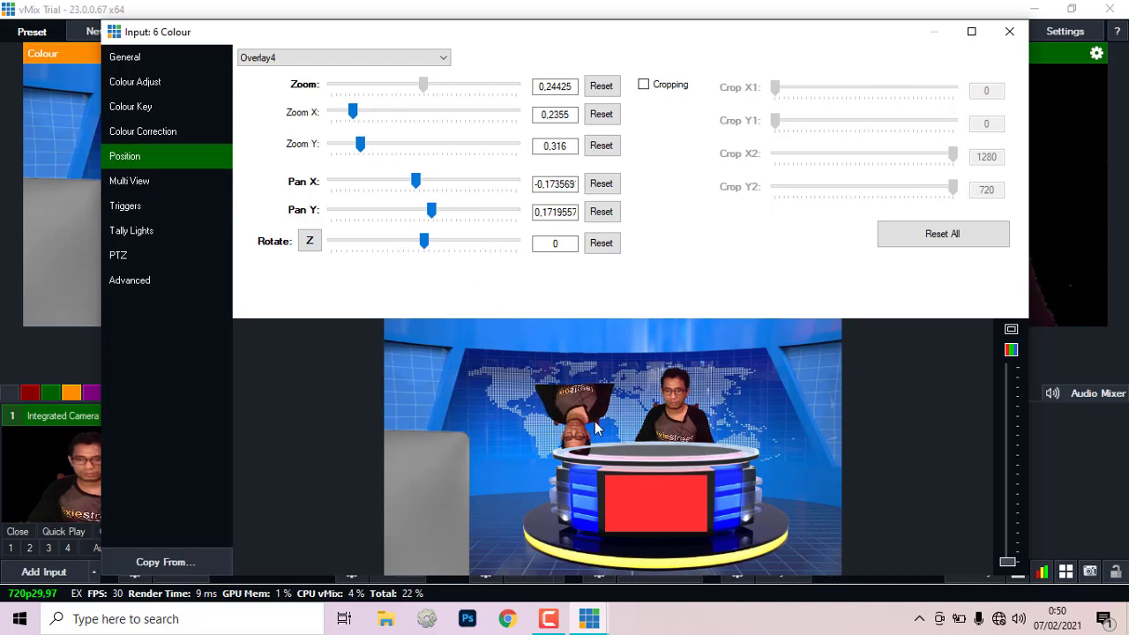
{"action": "left_click_drag", "start_coordinate": [596, 428], "coordinate": [689, 470]}
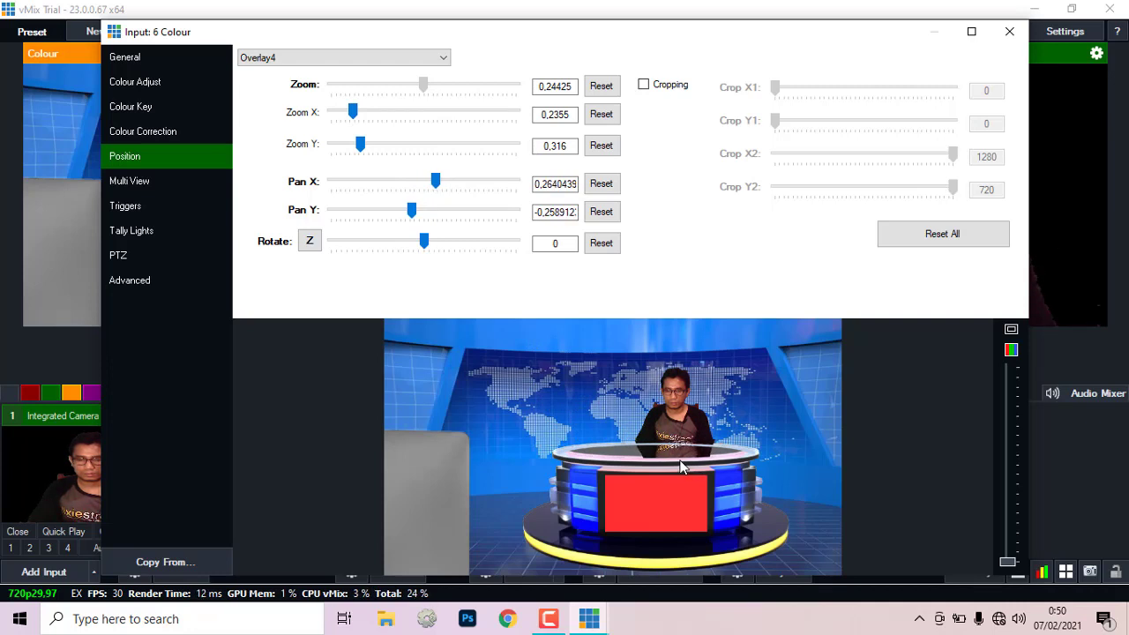
{"action": "left_click_drag", "start_coordinate": [679, 466], "coordinate": [681, 468]}
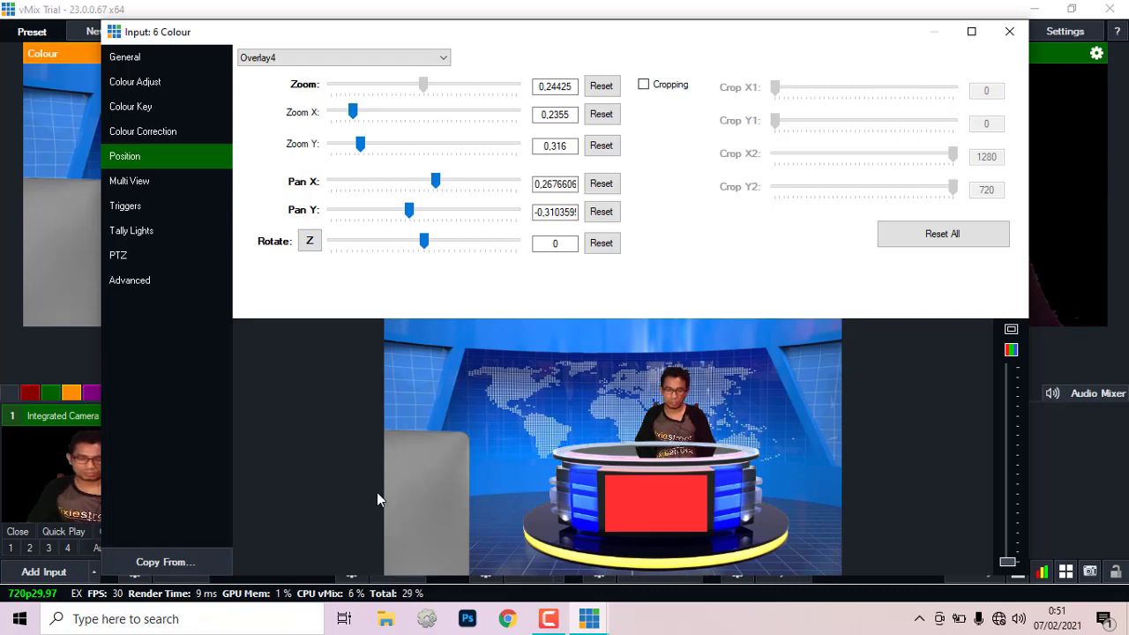
Step: Shrink the monitor.png iMac layer to about 0.21 zoom on the desk, then Quick Play the news set
{"action": "left_click", "coordinate": [134, 180]}
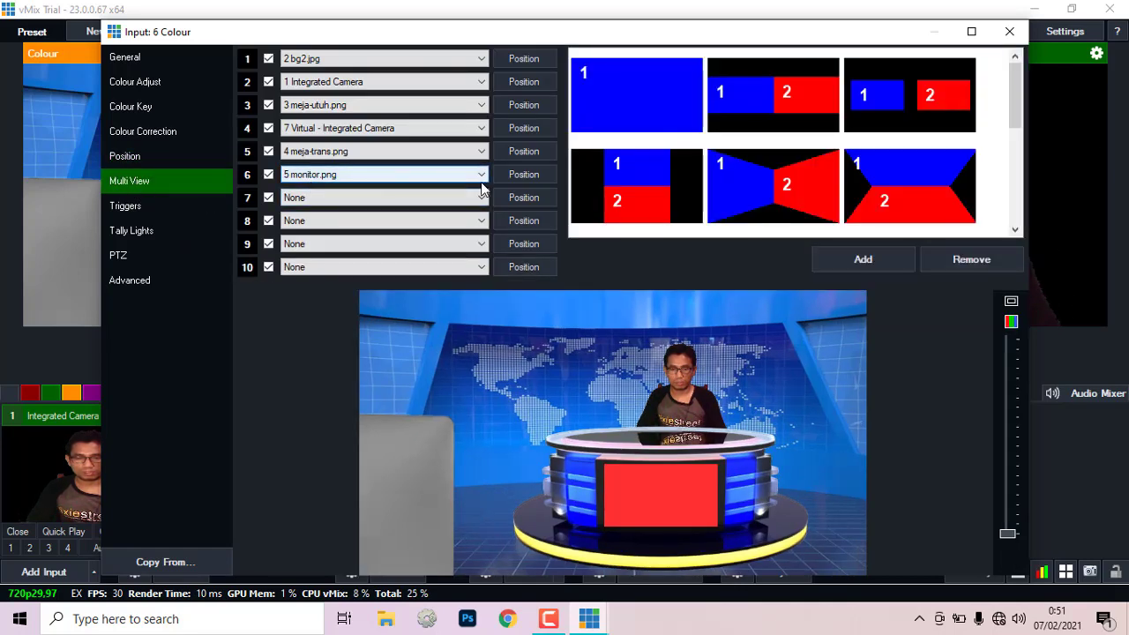
{"action": "left_click", "coordinate": [524, 176]}
{"action": "left_click_drag", "start_coordinate": [443, 472], "coordinate": [606, 397]}
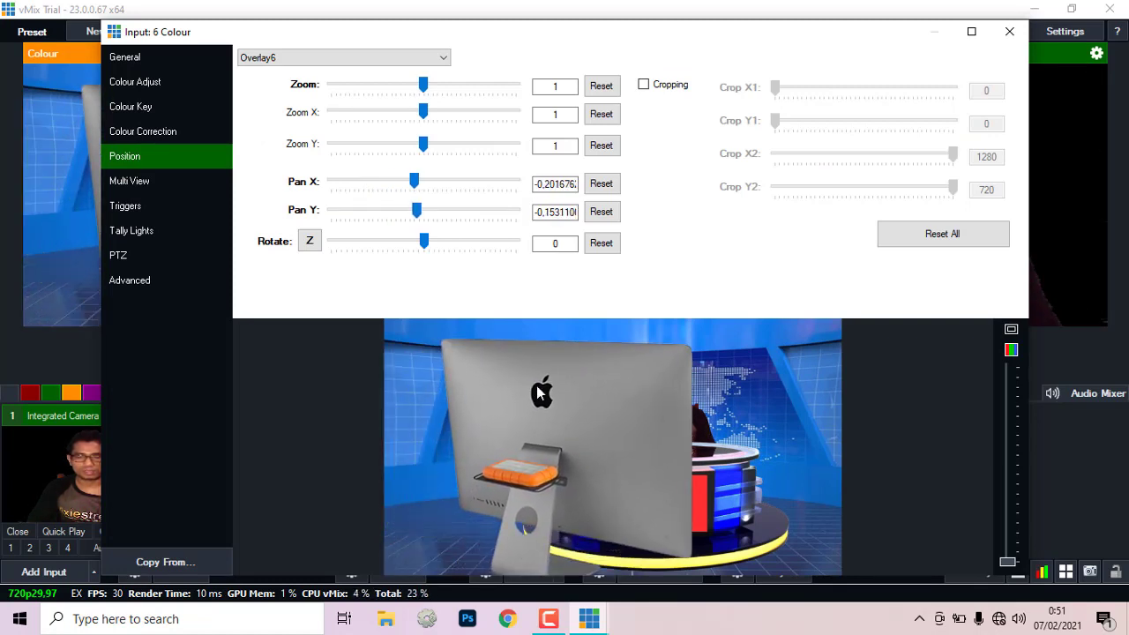
{"action": "left_click_drag", "start_coordinate": [427, 88], "coordinate": [359, 88]}
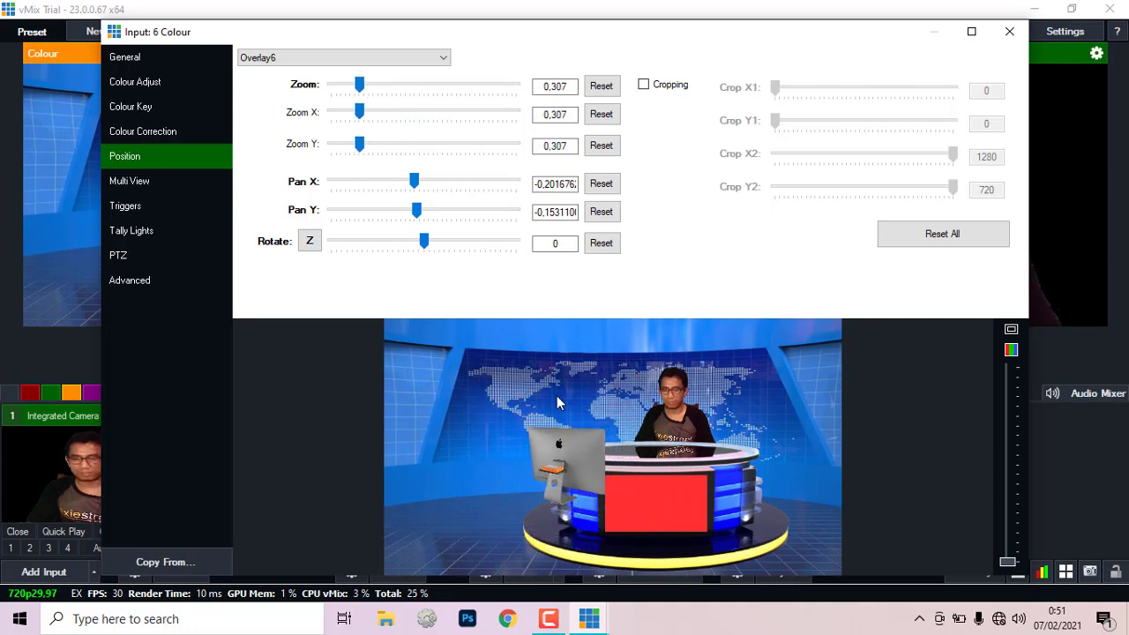
{"action": "left_click_drag", "start_coordinate": [587, 464], "coordinate": [650, 418]}
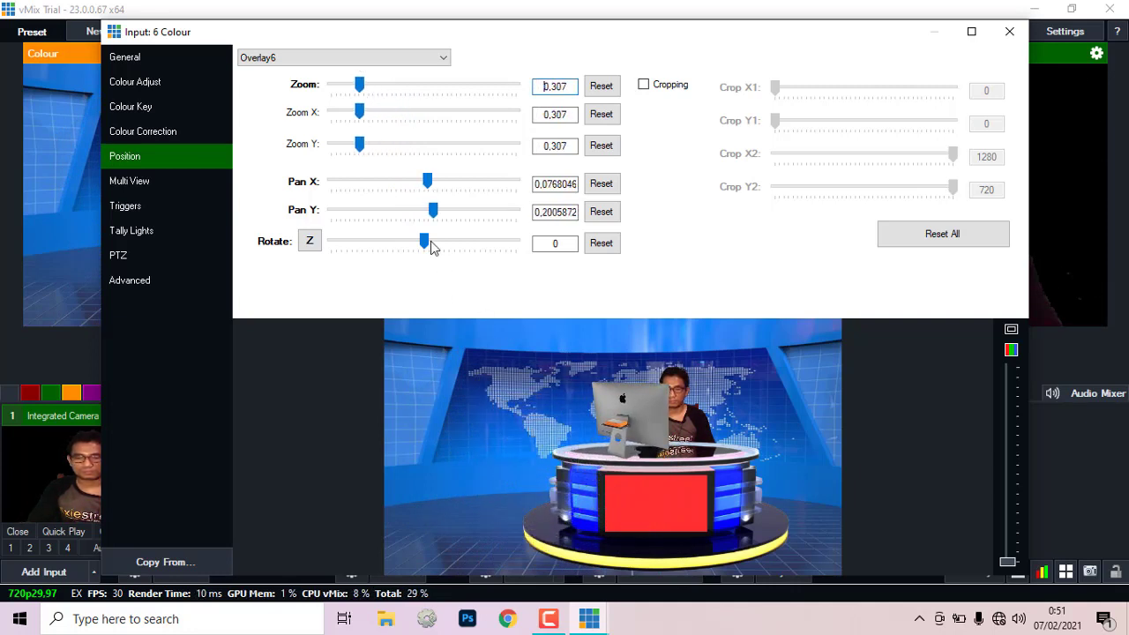
{"action": "left_click_drag", "start_coordinate": [358, 85], "coordinate": [350, 84]}
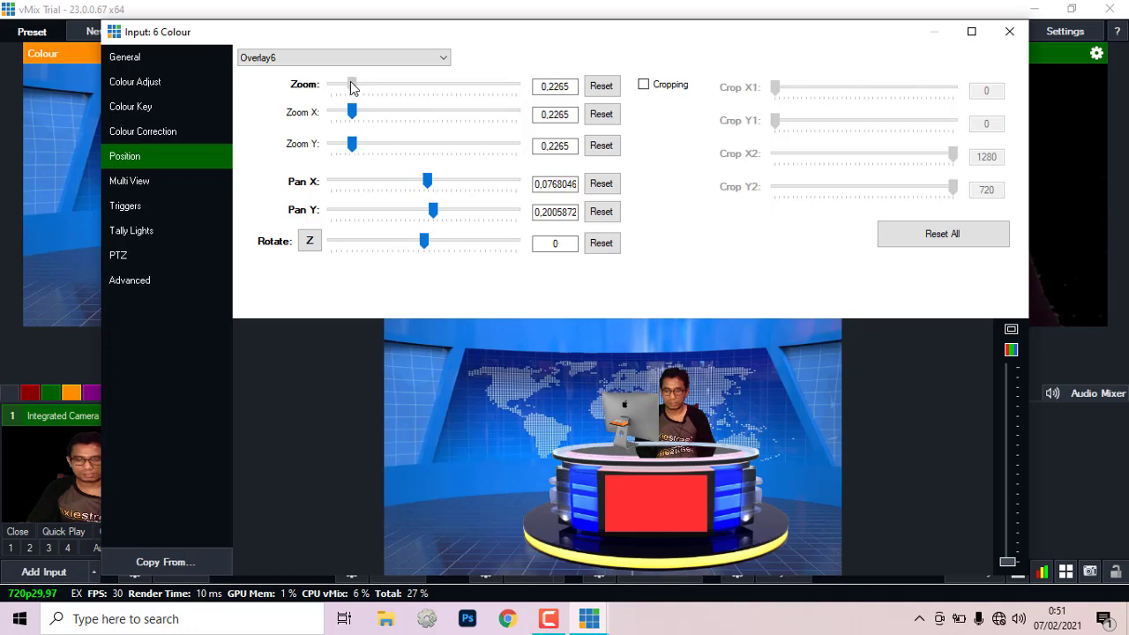
{"action": "left_click_drag", "start_coordinate": [637, 421], "coordinate": [646, 426]}
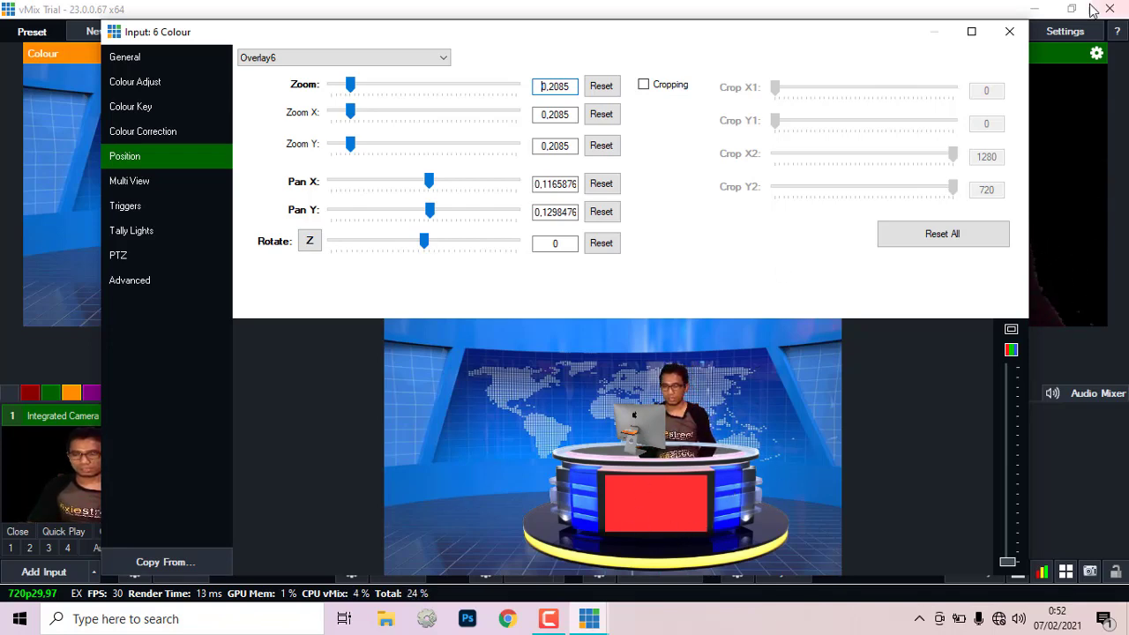
{"action": "left_click", "coordinate": [1008, 31]}
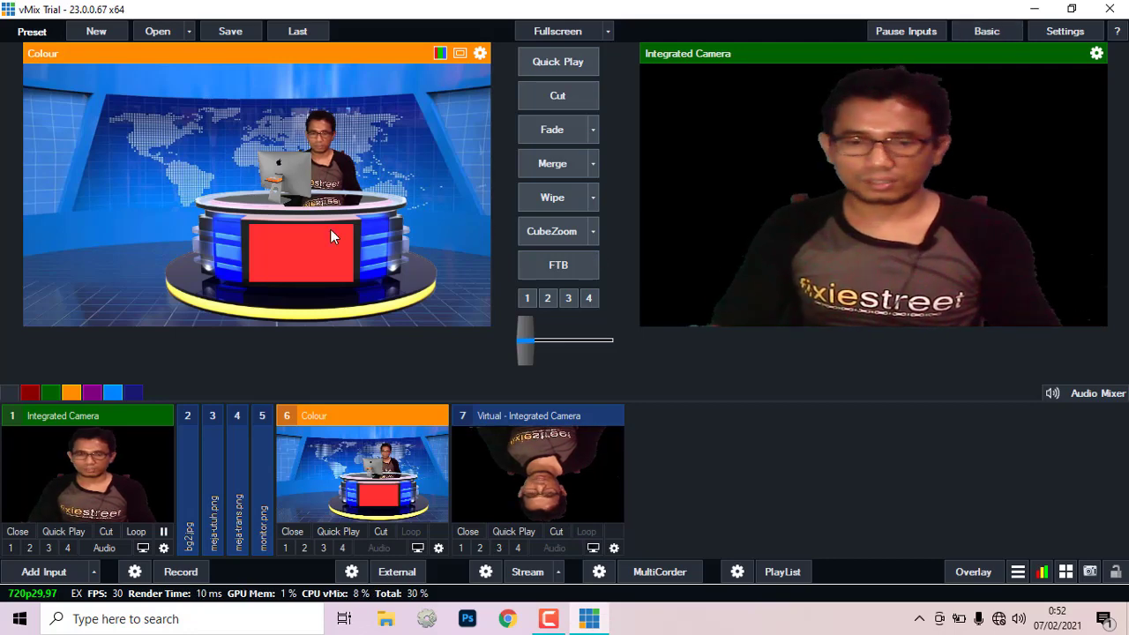
{"action": "left_click", "coordinate": [566, 65]}
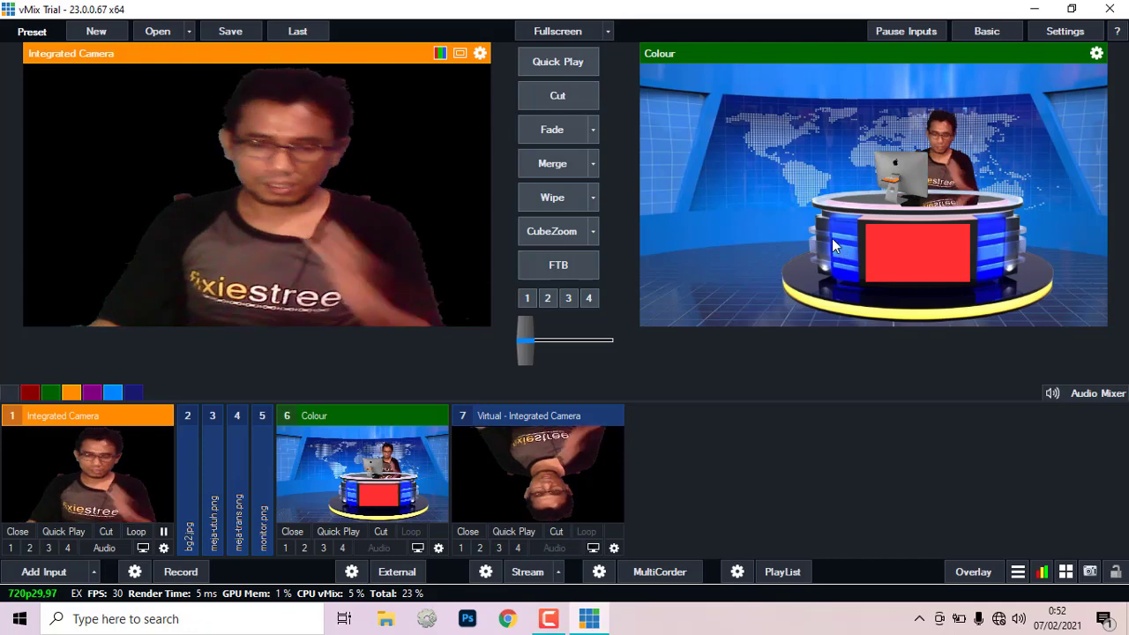
Step: Collapse virtual input 7 and start adding a new input 8
{"action": "left_click", "coordinate": [512, 417]}
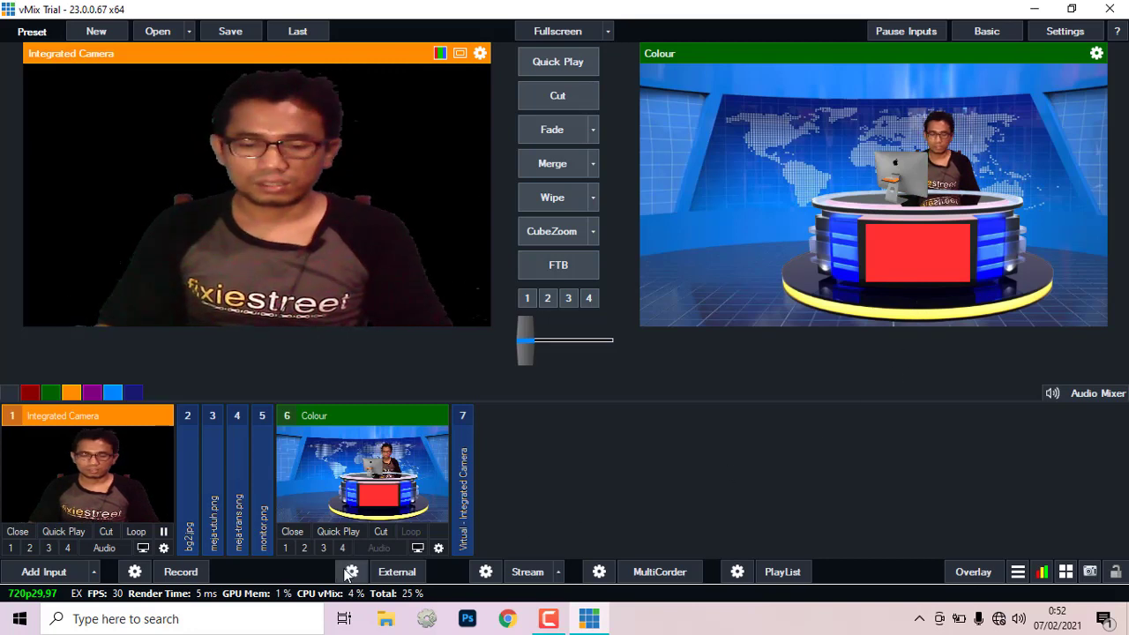
{"action": "left_click", "coordinate": [54, 572]}
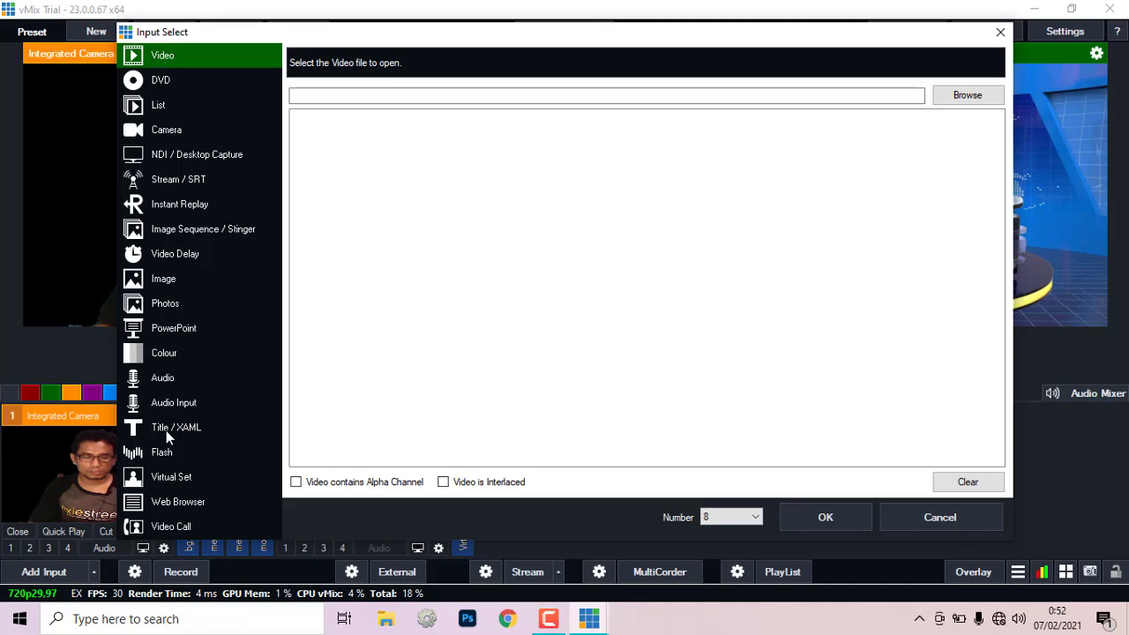
Step: Browse the Title / XAML GT Ticker, ScoreBoard, Social, Text and Timer templates, then NewsHD
{"action": "left_click", "coordinate": [166, 430]}
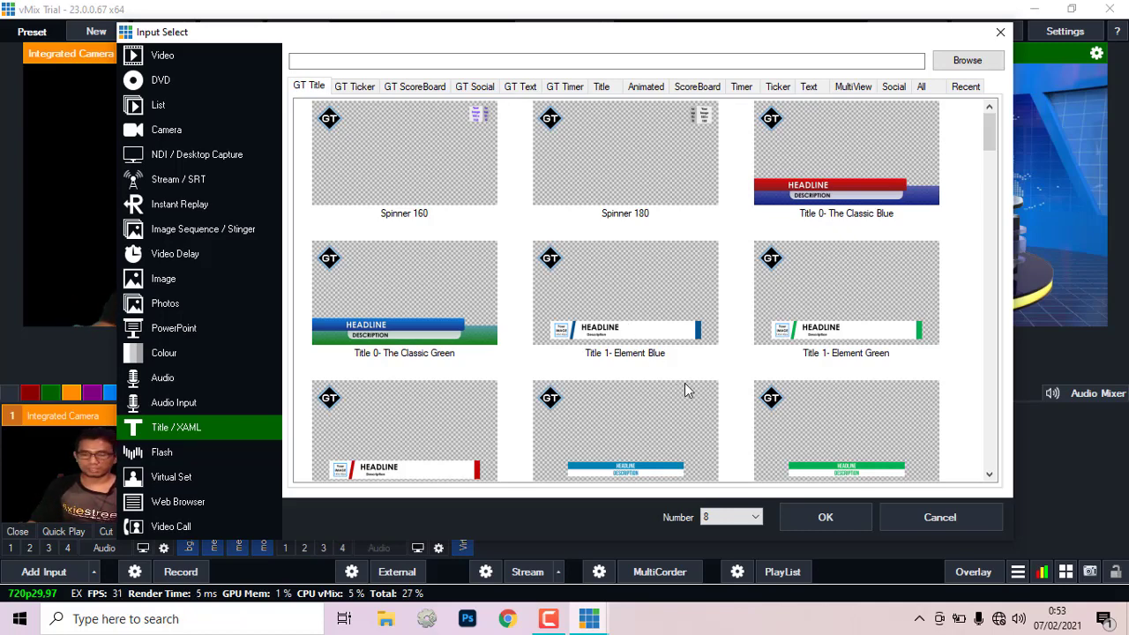
{"action": "scroll", "coordinate": [686, 389], "scroll_direction": "down", "scroll_amount": 10}
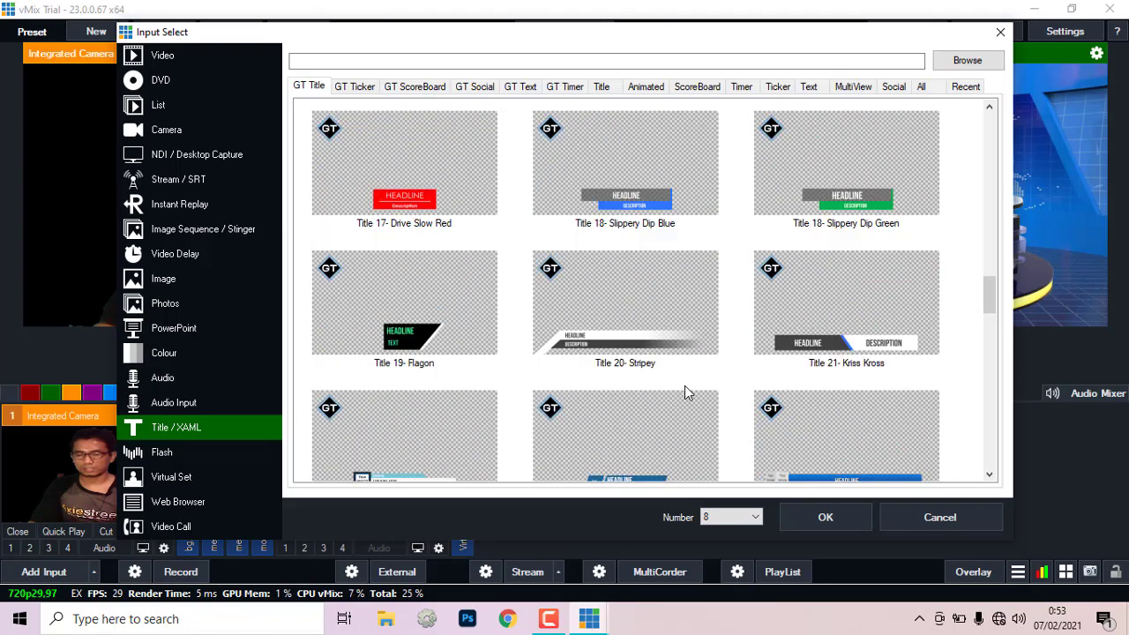
{"action": "scroll", "coordinate": [686, 390], "scroll_direction": "down", "scroll_amount": 10}
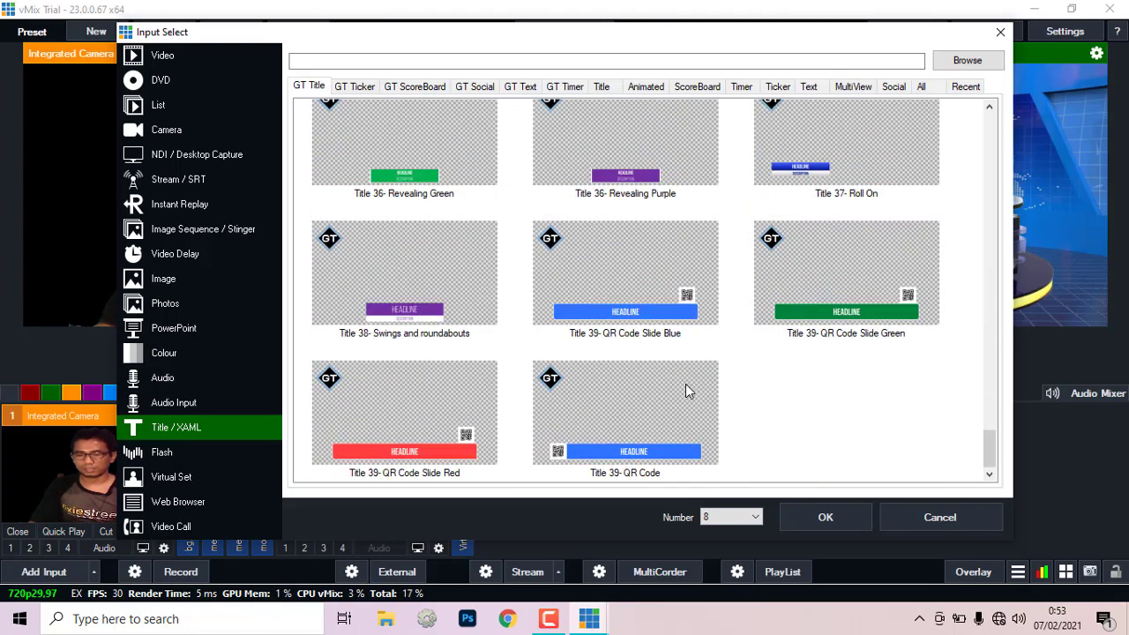
{"action": "left_click", "coordinate": [354, 87]}
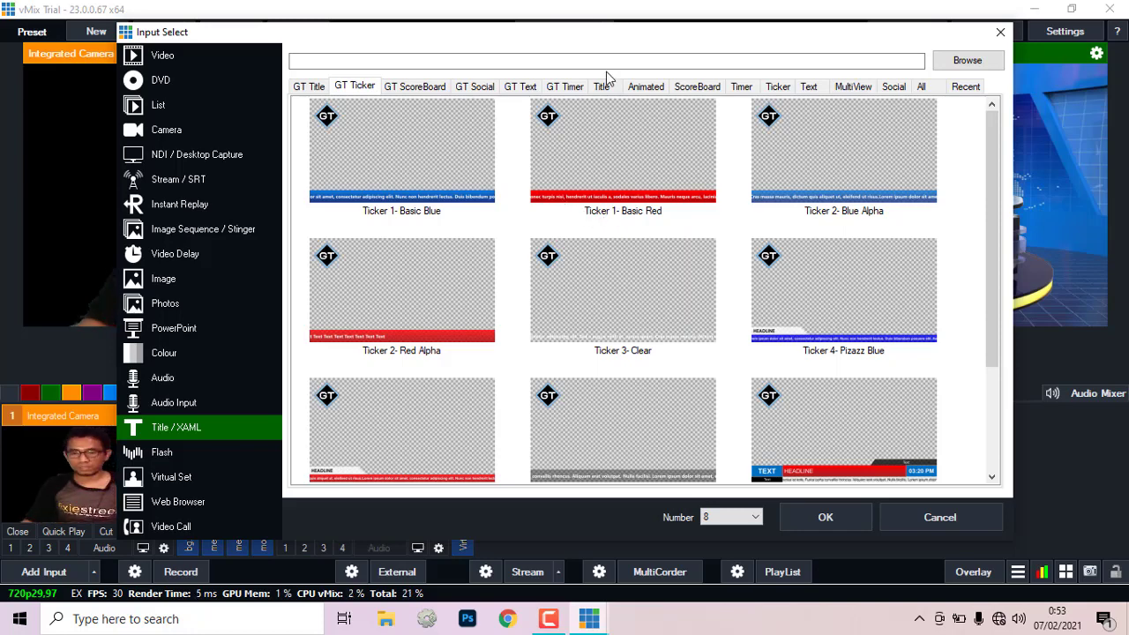
{"action": "left_click", "coordinate": [422, 88]}
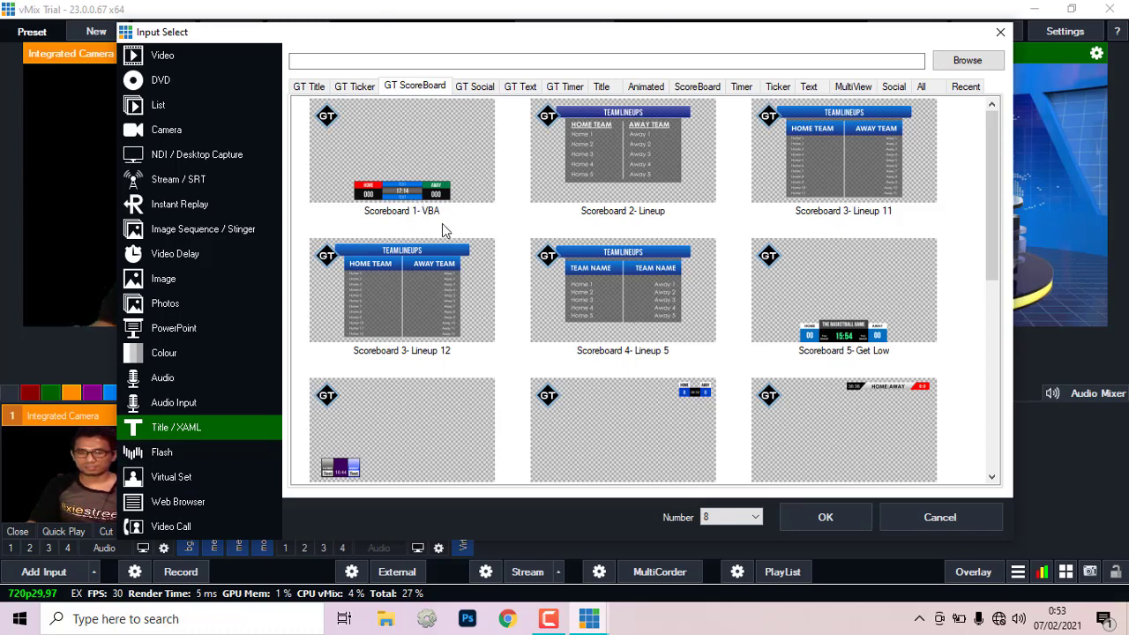
{"action": "left_click", "coordinate": [473, 88]}
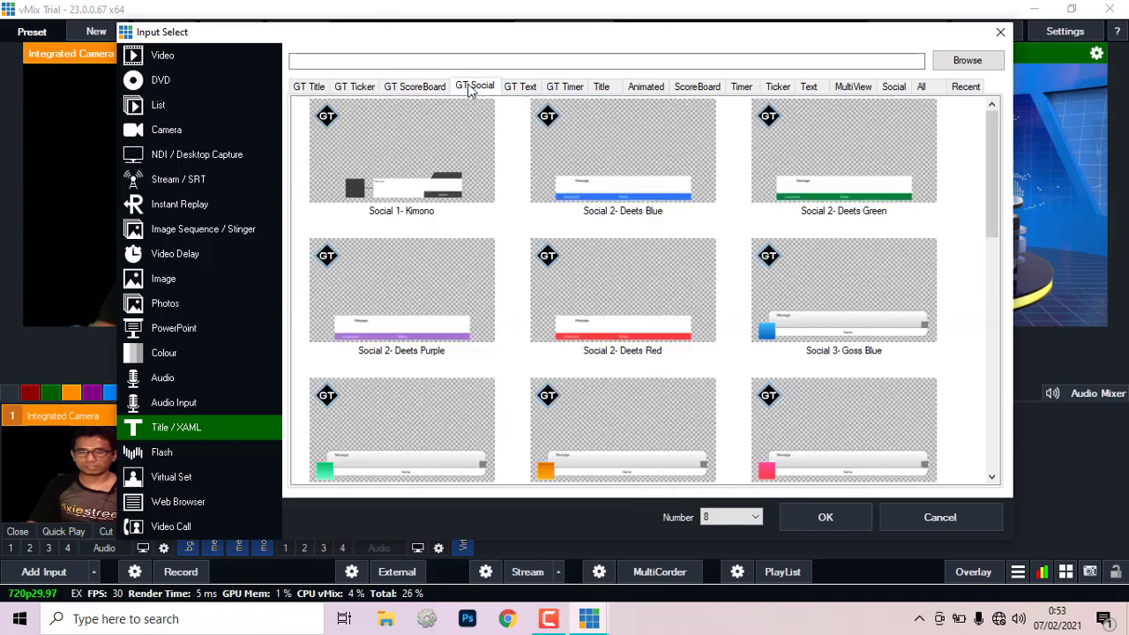
{"action": "left_click", "coordinate": [521, 89]}
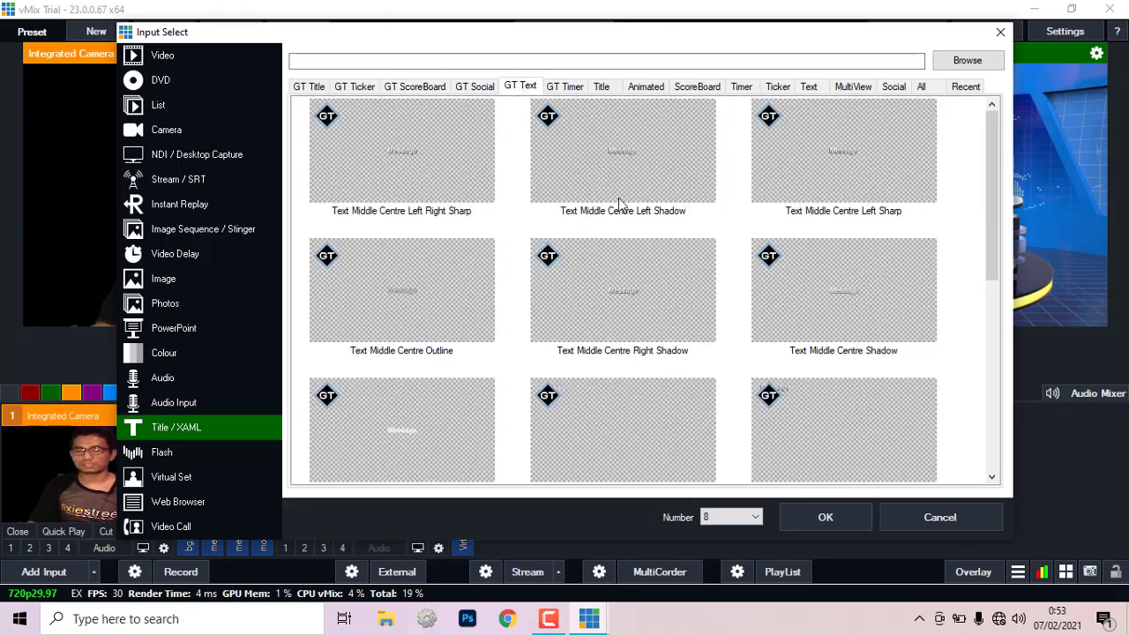
{"action": "left_click", "coordinate": [569, 88]}
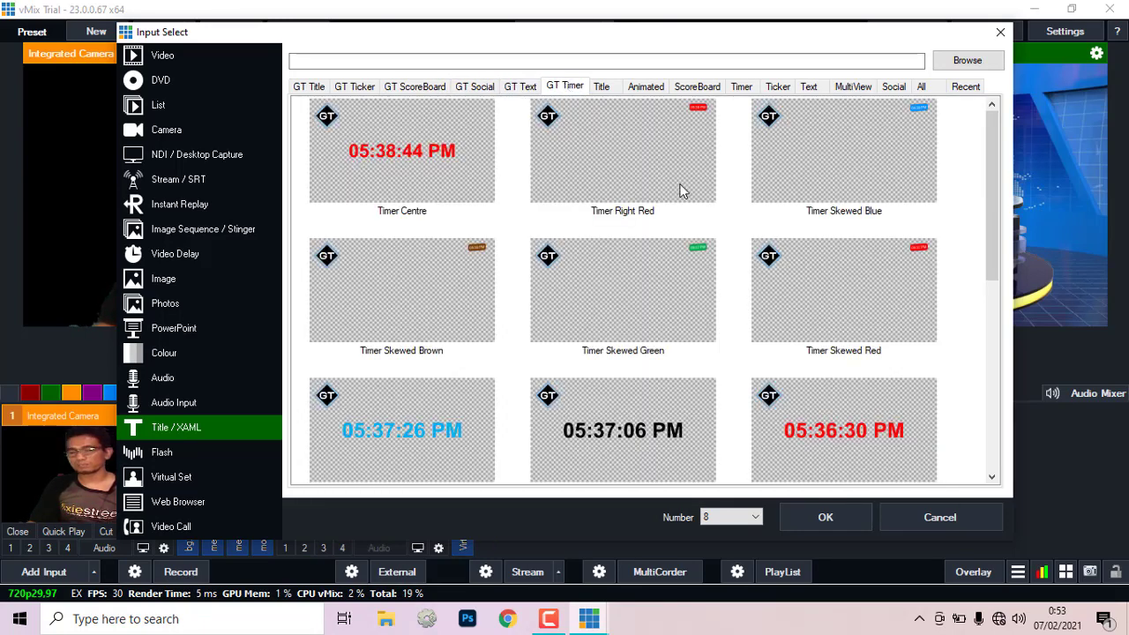
{"action": "left_click", "coordinate": [603, 88]}
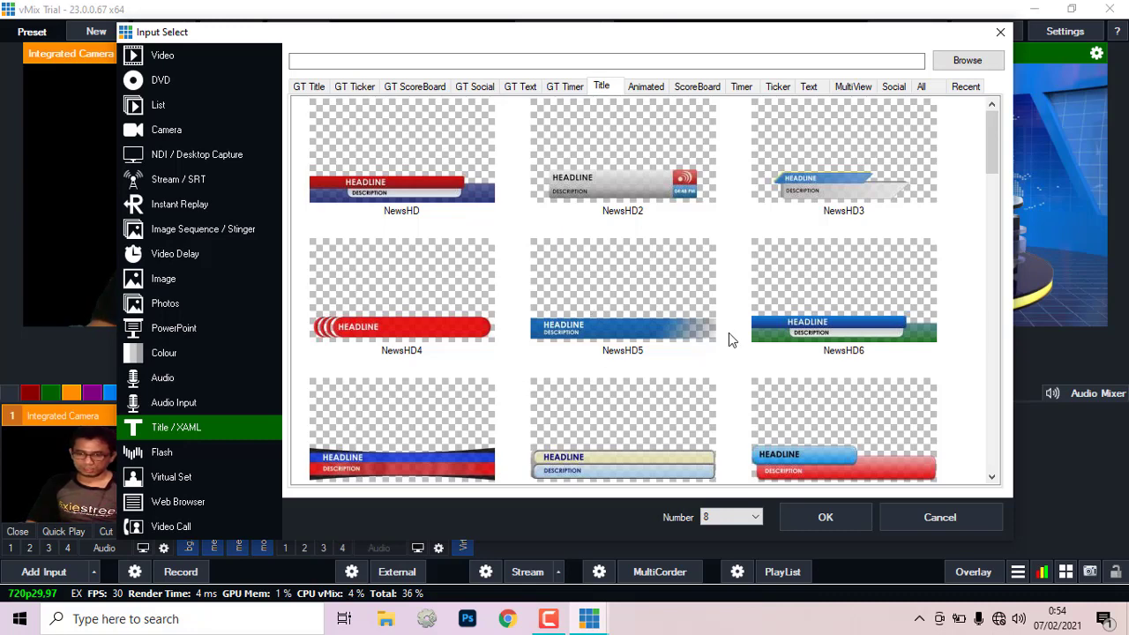
Step: Choose the NewsHD6 lower-third template and confirm it as input 8
{"action": "scroll", "coordinate": [730, 344], "scroll_direction": "down", "scroll_amount": 10}
{"action": "scroll", "coordinate": [739, 374], "scroll_direction": "up", "scroll_amount": 8}
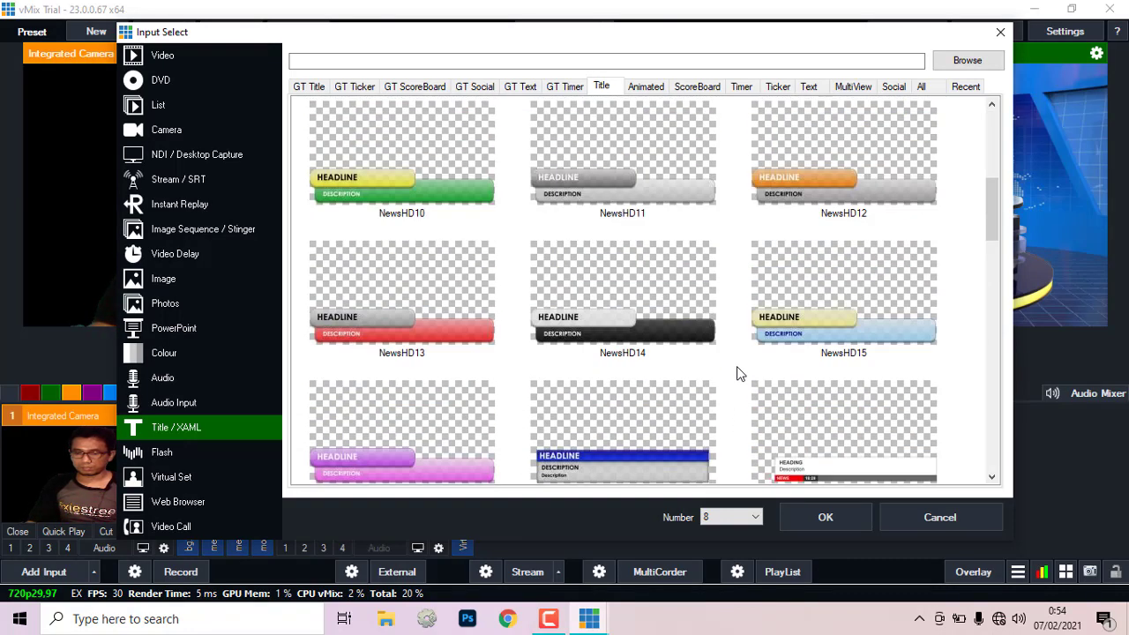
{"action": "scroll", "coordinate": [739, 374], "scroll_direction": "up", "scroll_amount": 5}
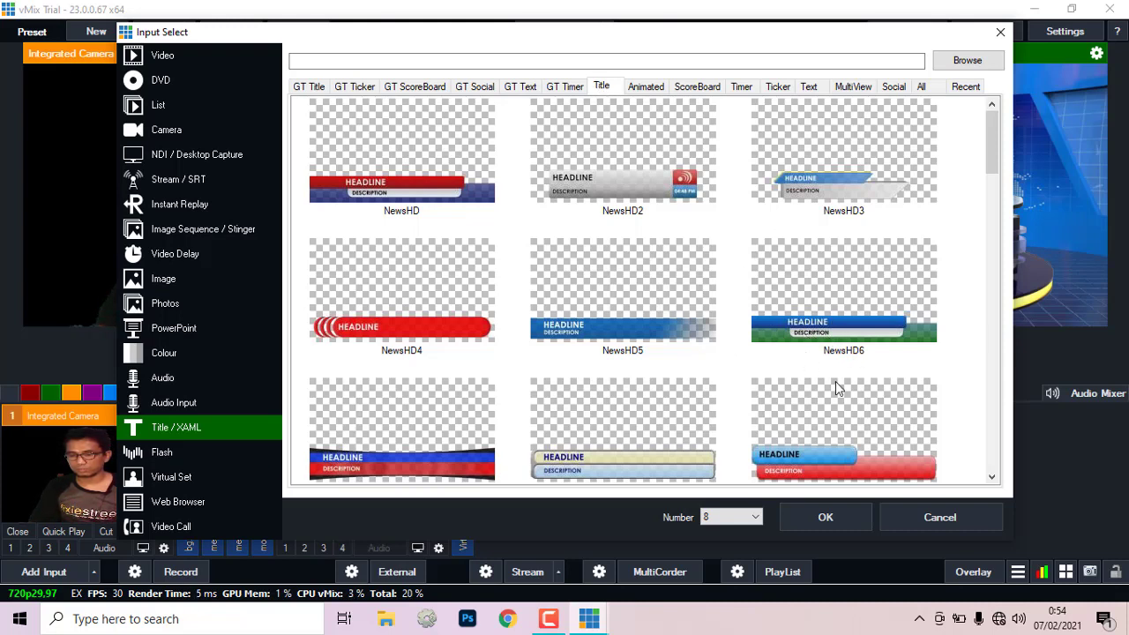
{"action": "left_click", "coordinate": [803, 330]}
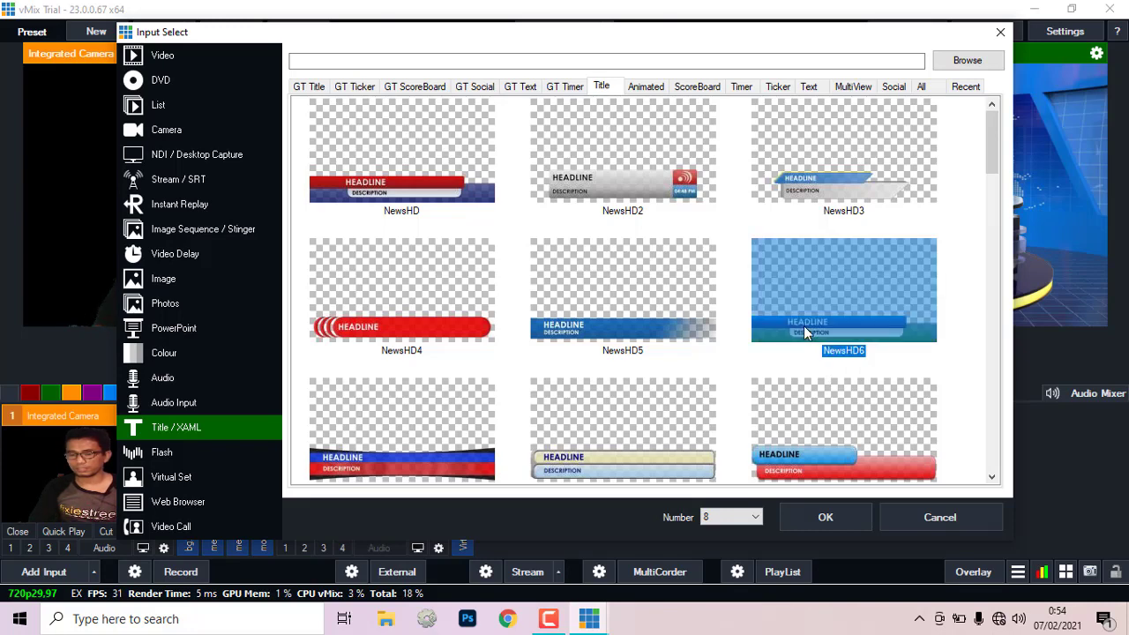
{"action": "left_click", "coordinate": [814, 518]}
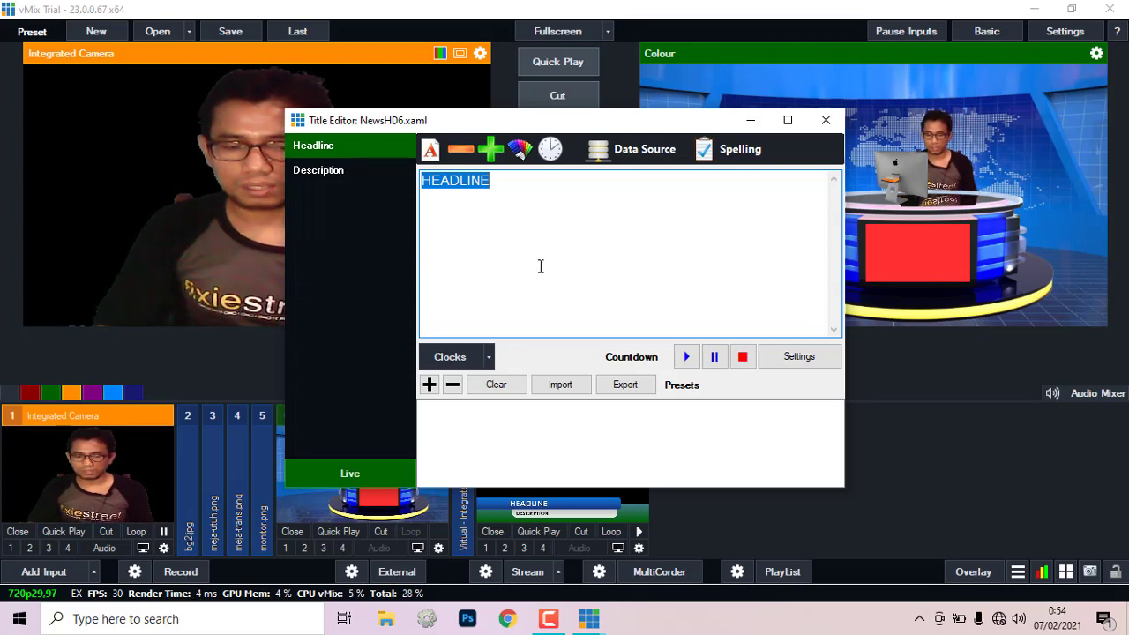
Step: Set the headline to Berlin Sans FB size 72 and replace it with the presenter's name
{"action": "left_click", "coordinate": [431, 153]}
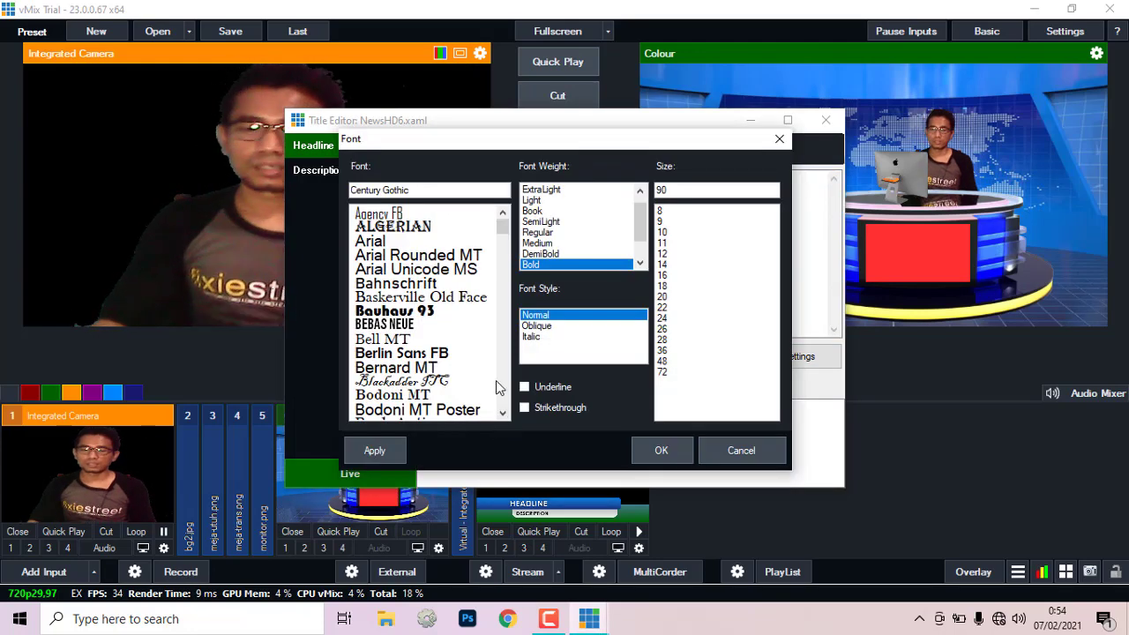
{"action": "scroll", "coordinate": [450, 273], "scroll_direction": "down", "scroll_amount": 6}
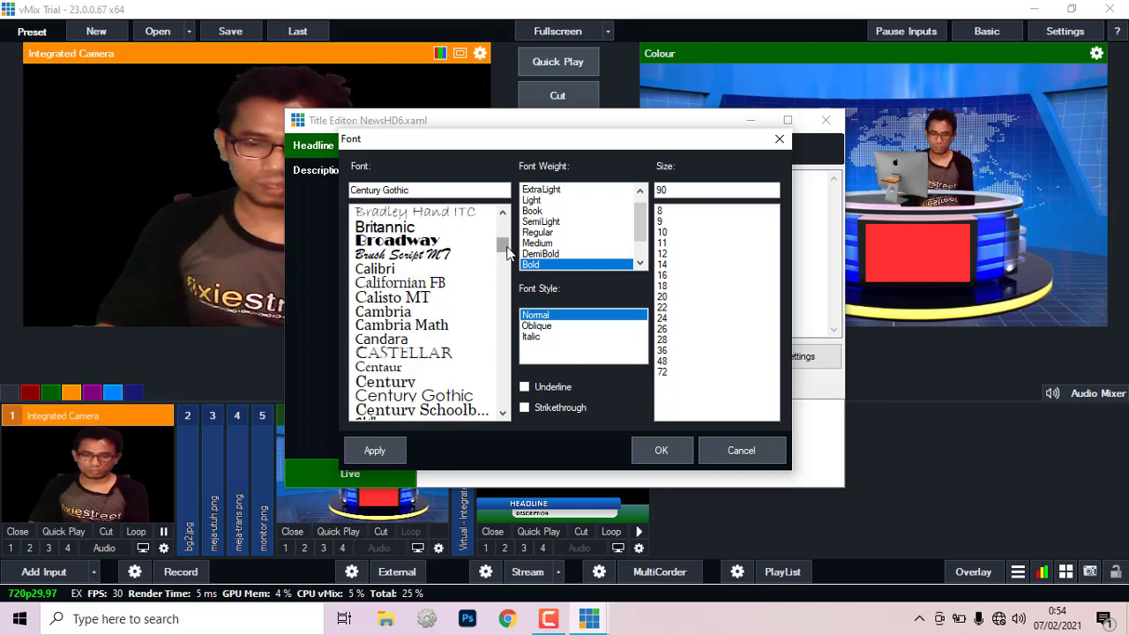
{"action": "left_click_drag", "start_coordinate": [501, 245], "coordinate": [500, 223]}
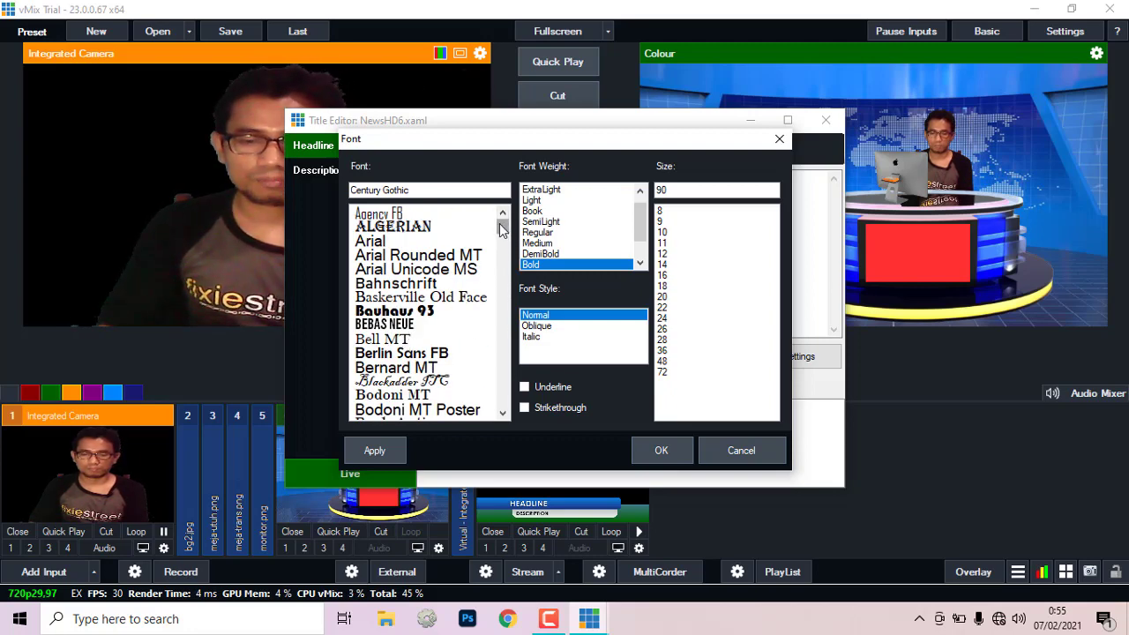
{"action": "left_click", "coordinate": [407, 355]}
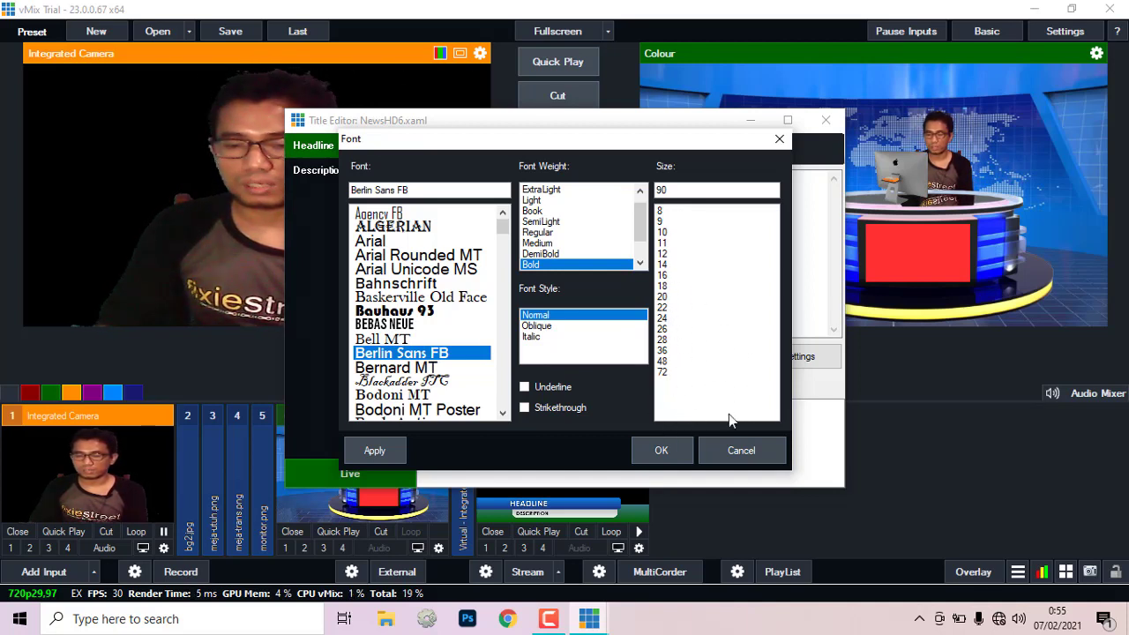
{"action": "left_click", "coordinate": [668, 372]}
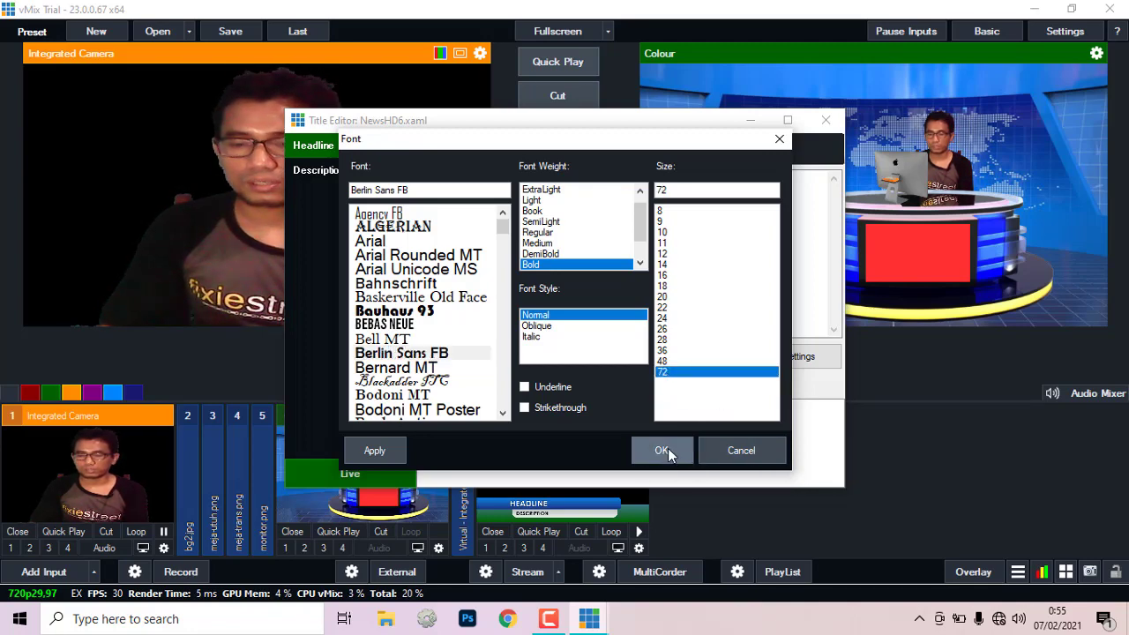
{"action": "left_click", "coordinate": [667, 448]}
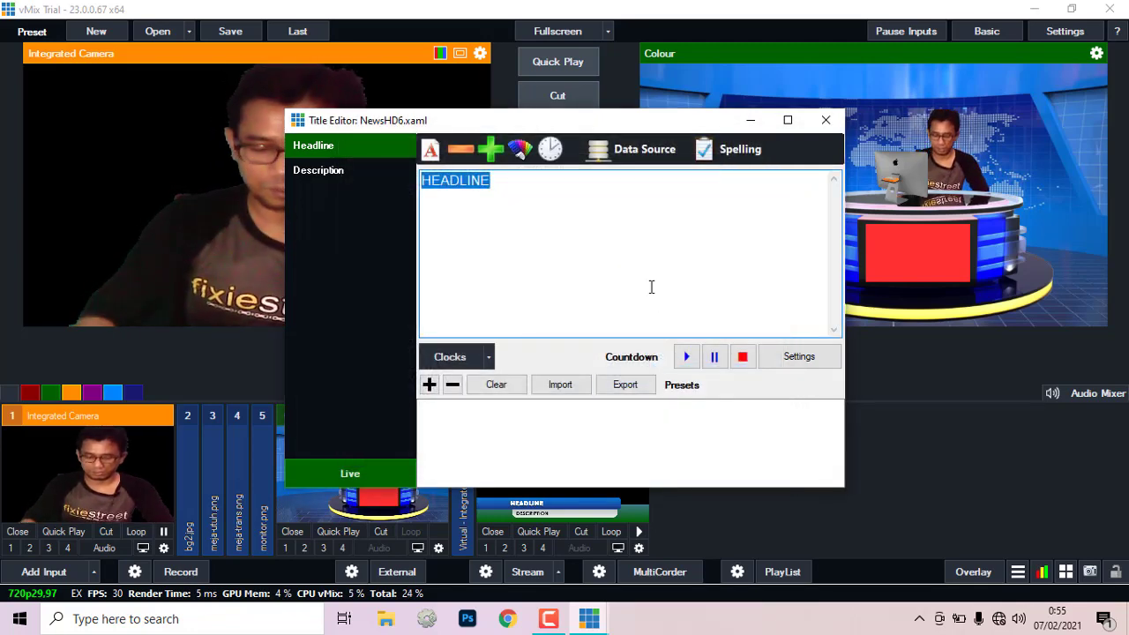
{"action": "type", "text": "NU"}
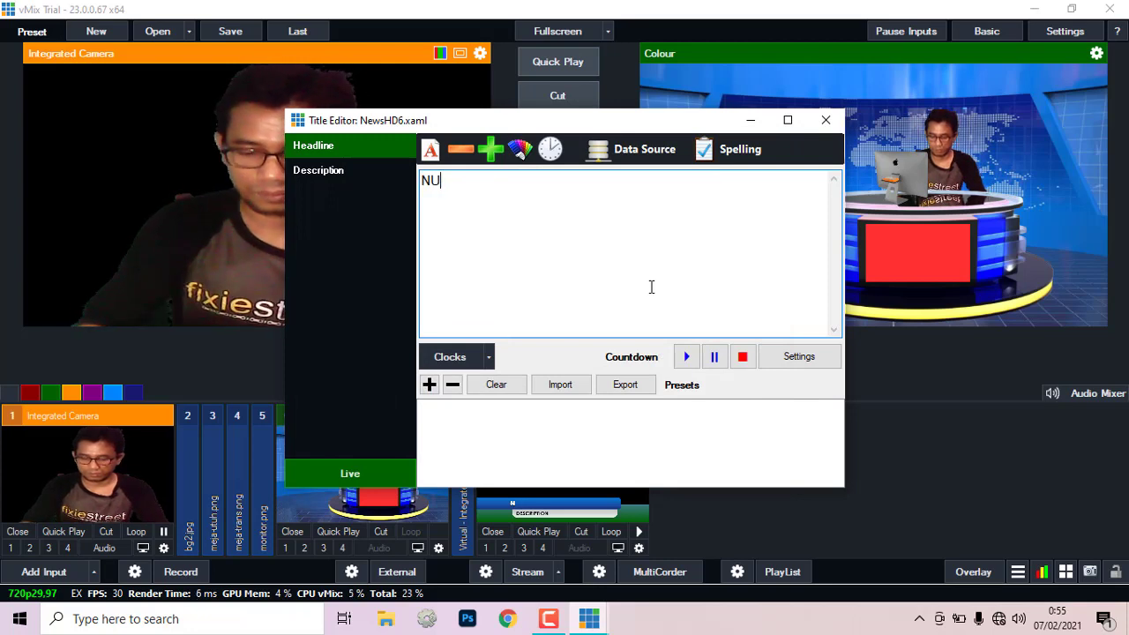
{"action": "type", "text": "ROHIM"}
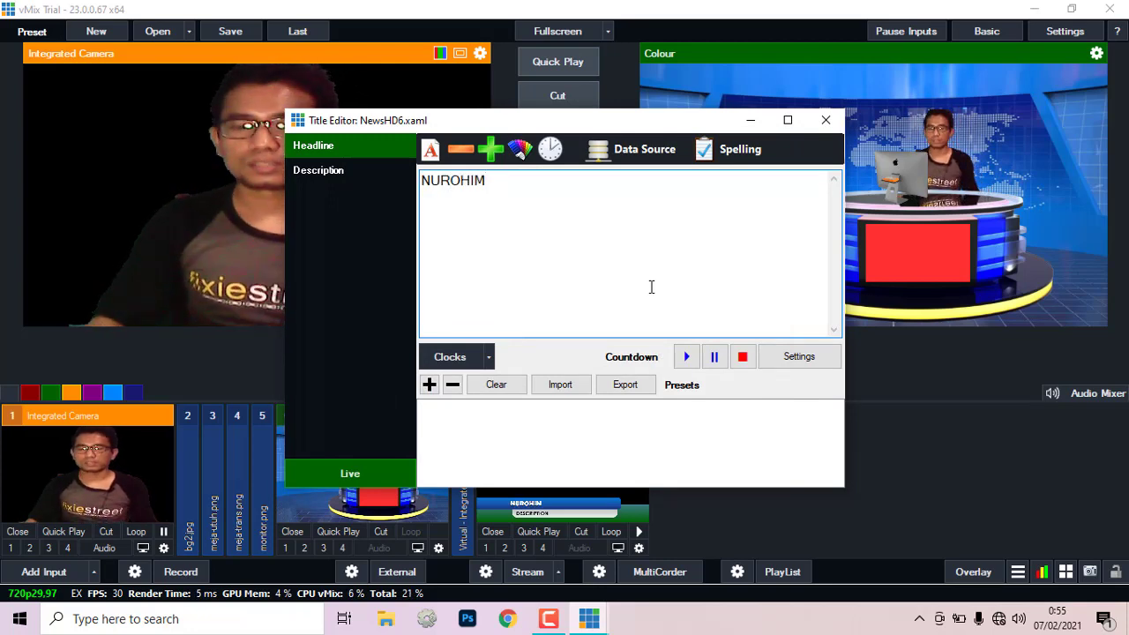
{"action": "left_click", "coordinate": [332, 169]}
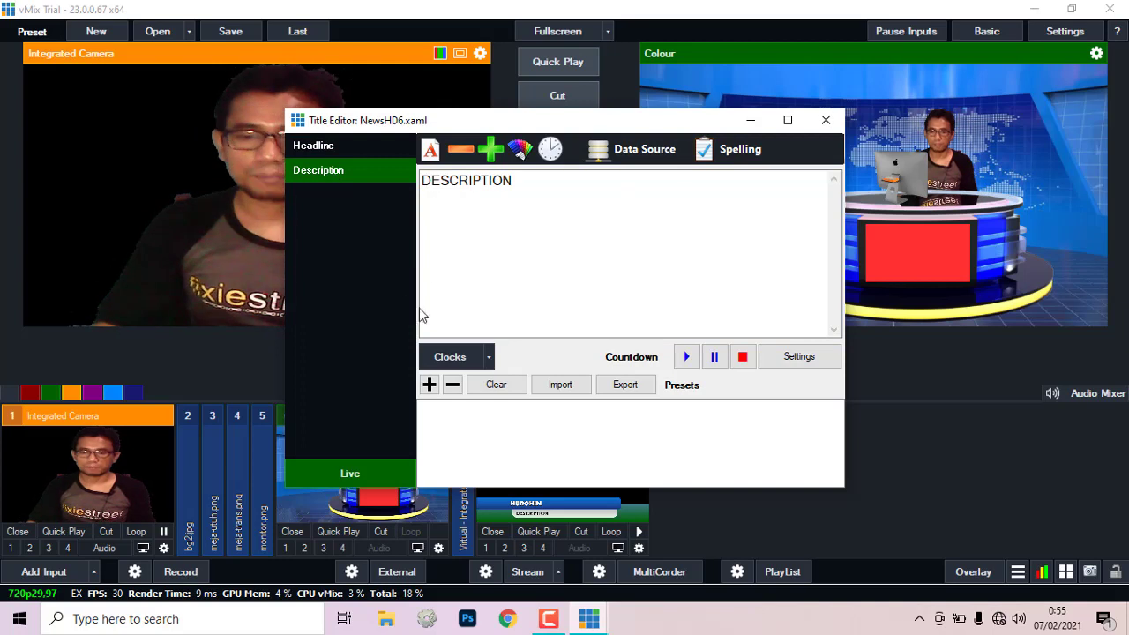
Step: Format the Description in Berlin Sans FB size 48 and type 'Guru Ndeso' over it
{"action": "left_click_drag", "start_coordinate": [552, 189], "coordinate": [315, 205]}
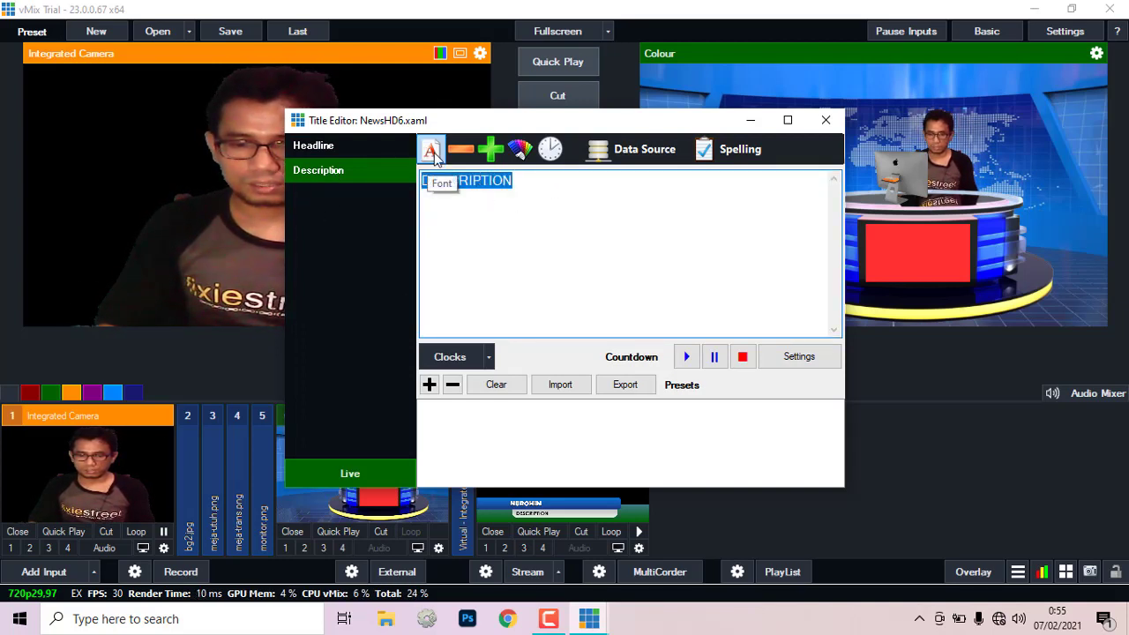
{"action": "left_click", "coordinate": [432, 151]}
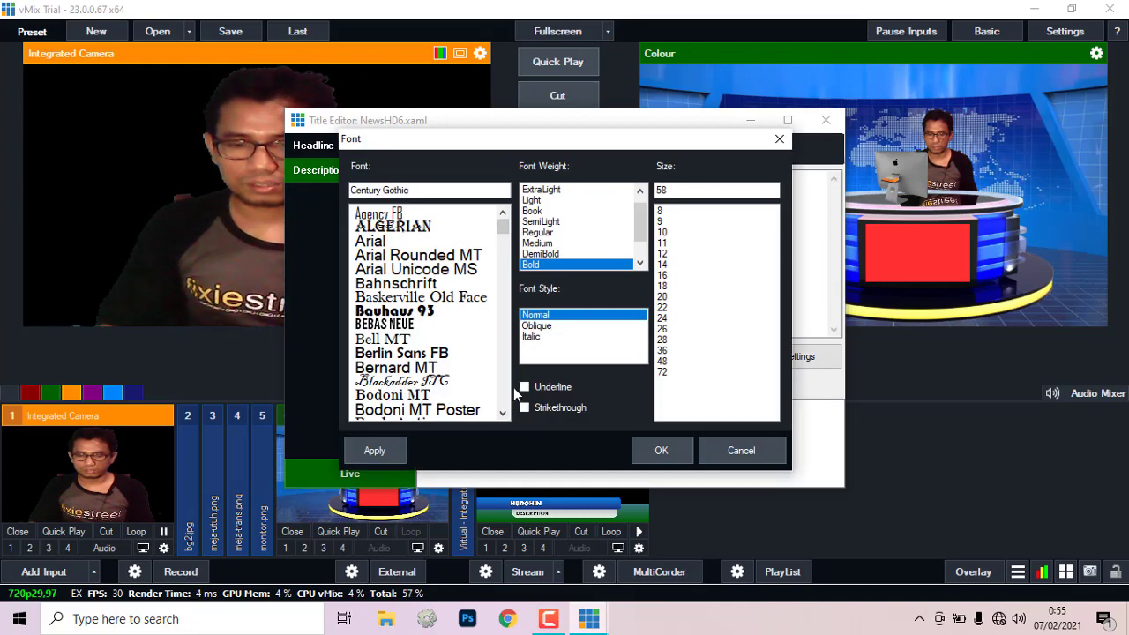
{"action": "left_click", "coordinate": [403, 354]}
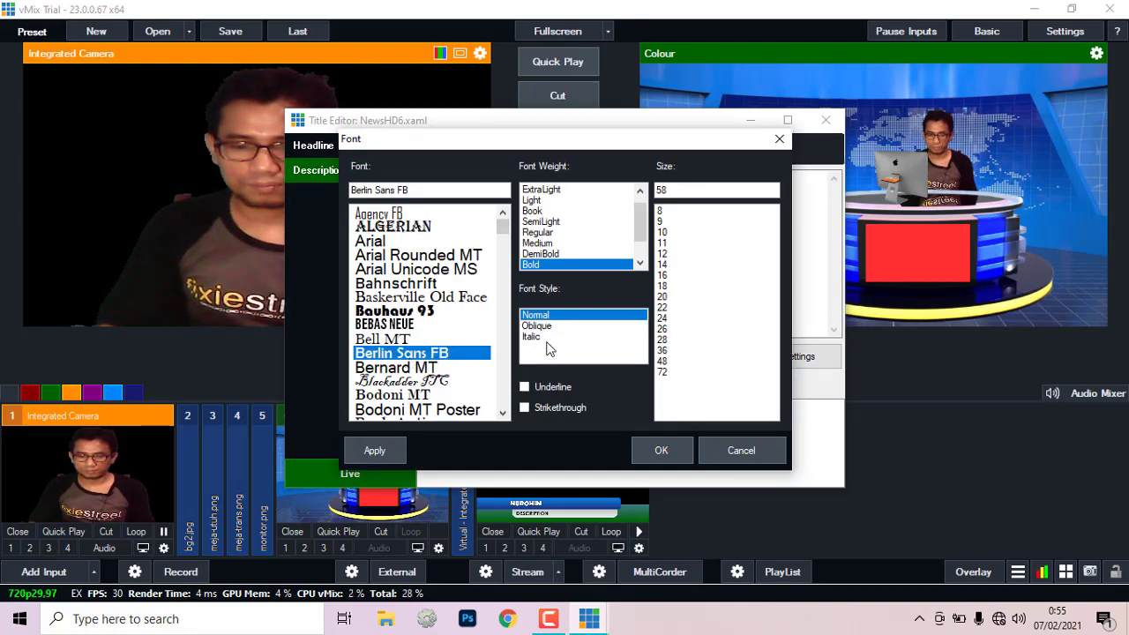
{"action": "left_click", "coordinate": [663, 362]}
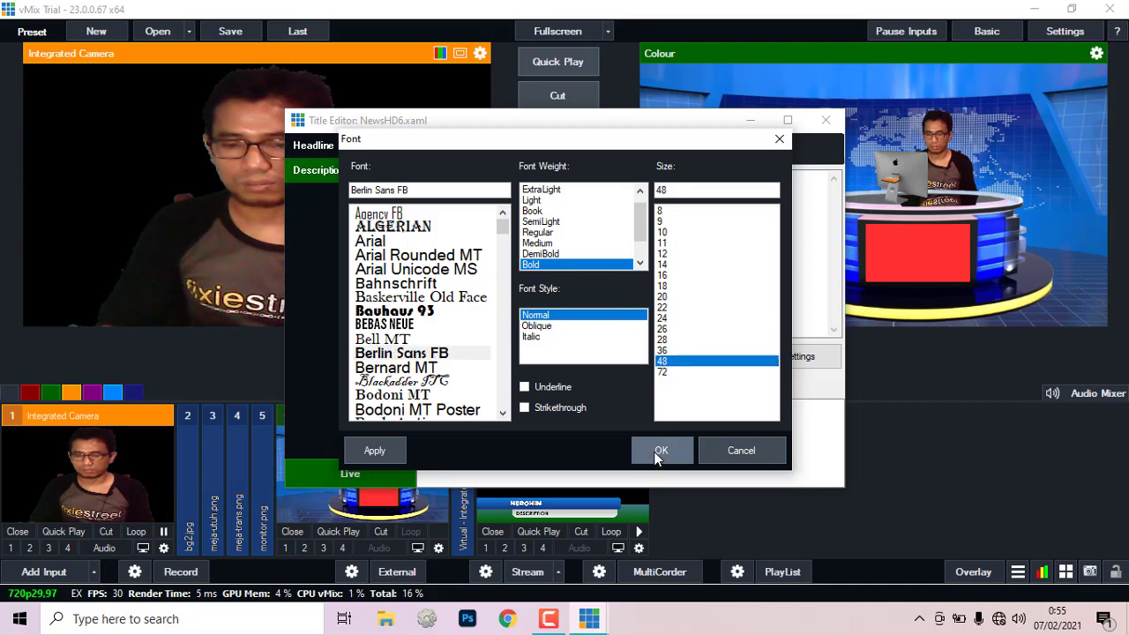
{"action": "left_click", "coordinate": [660, 451]}
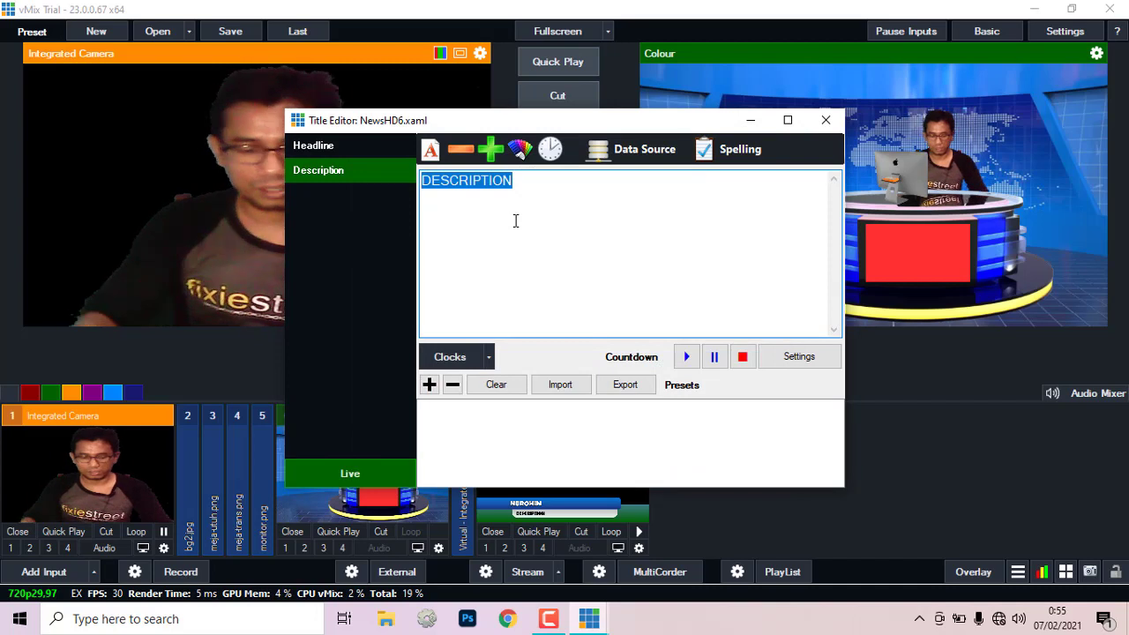
{"action": "type", "text": "gU"}
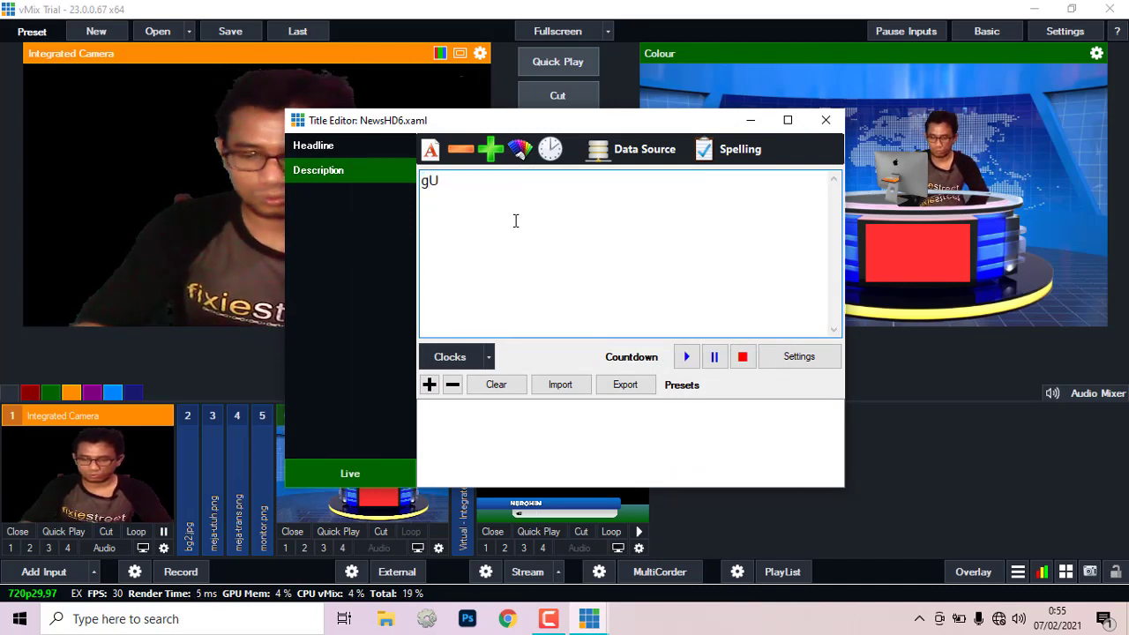
{"action": "key", "text": "BackSpace"}
{"action": "key", "text": "BackSpace"}
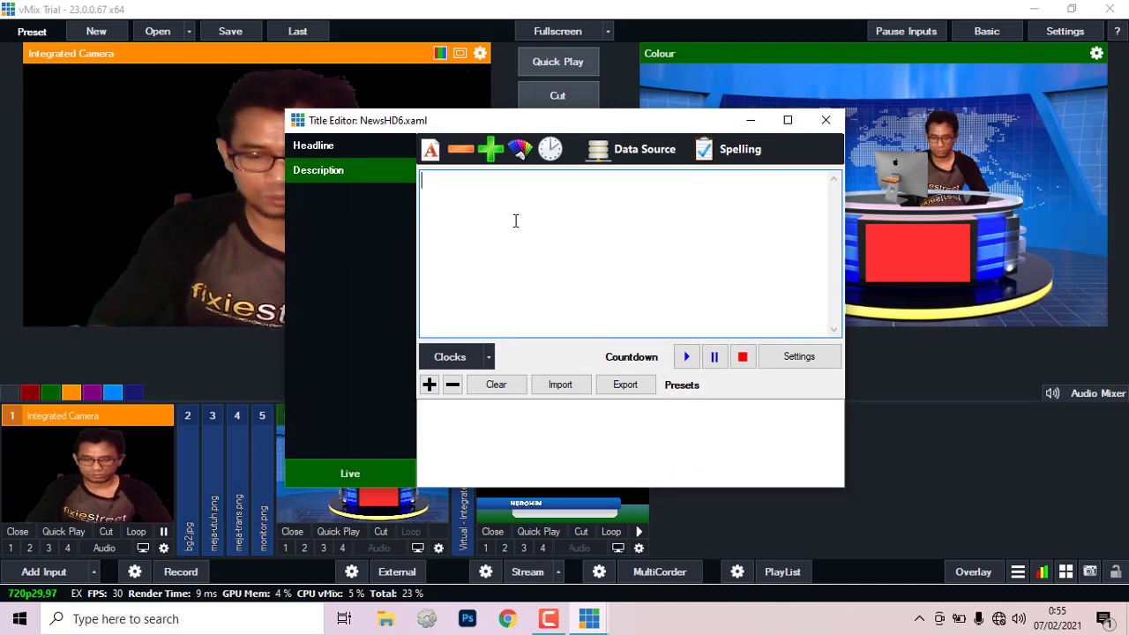
{"action": "type", "text": "g"}
{"action": "key", "text": "BackSpace"}
{"action": "type", "text": "G"}
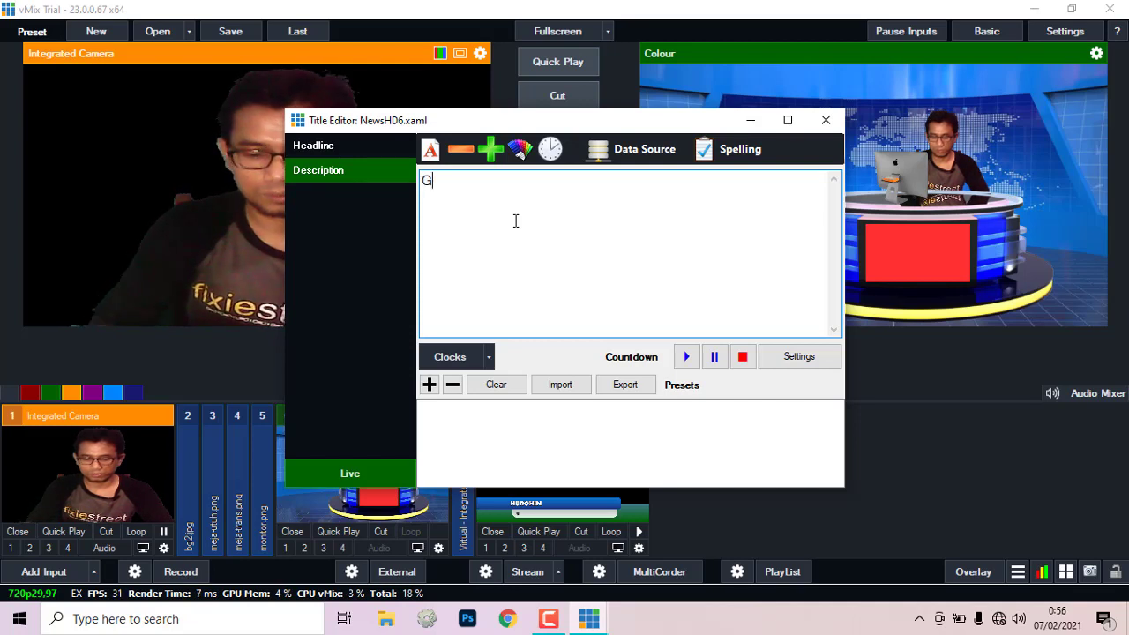
{"action": "type", "text": "uru"}
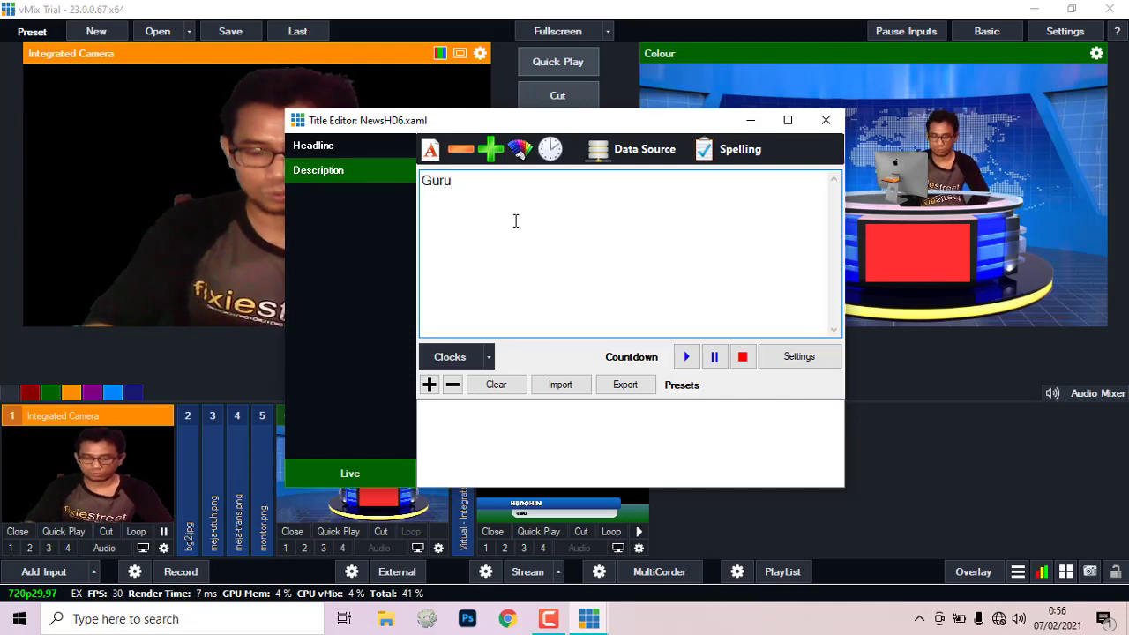
{"action": "type", "text": " Ndeso"}
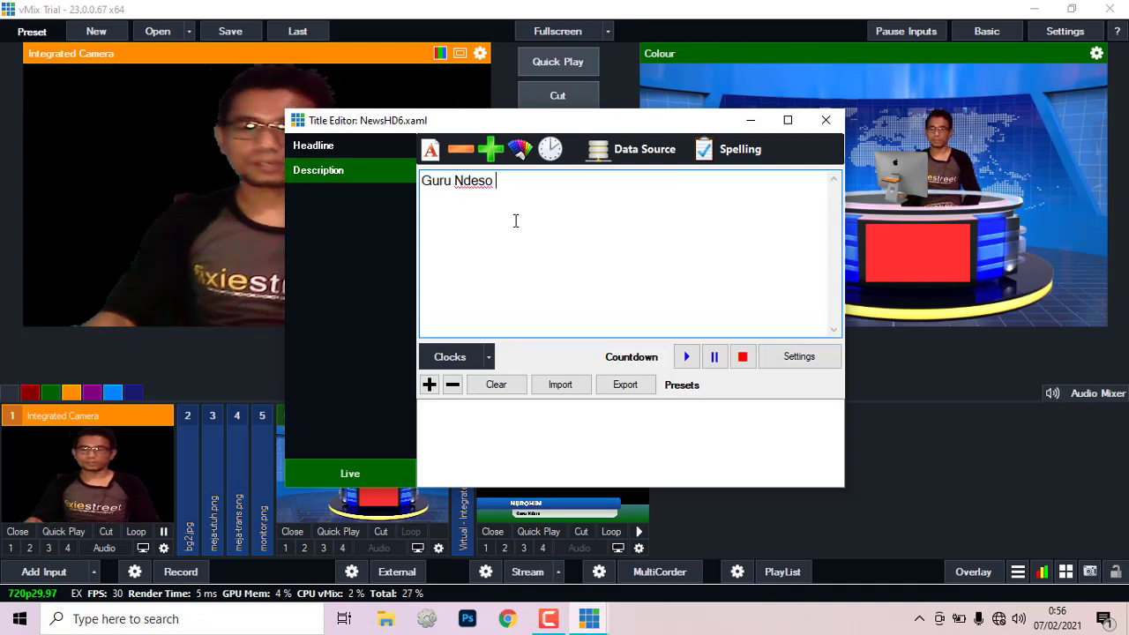
Step: Close the Title Editor, show and hide the NewsHD6 lower-third twice, then collapse input 1
{"action": "left_click", "coordinate": [825, 121]}
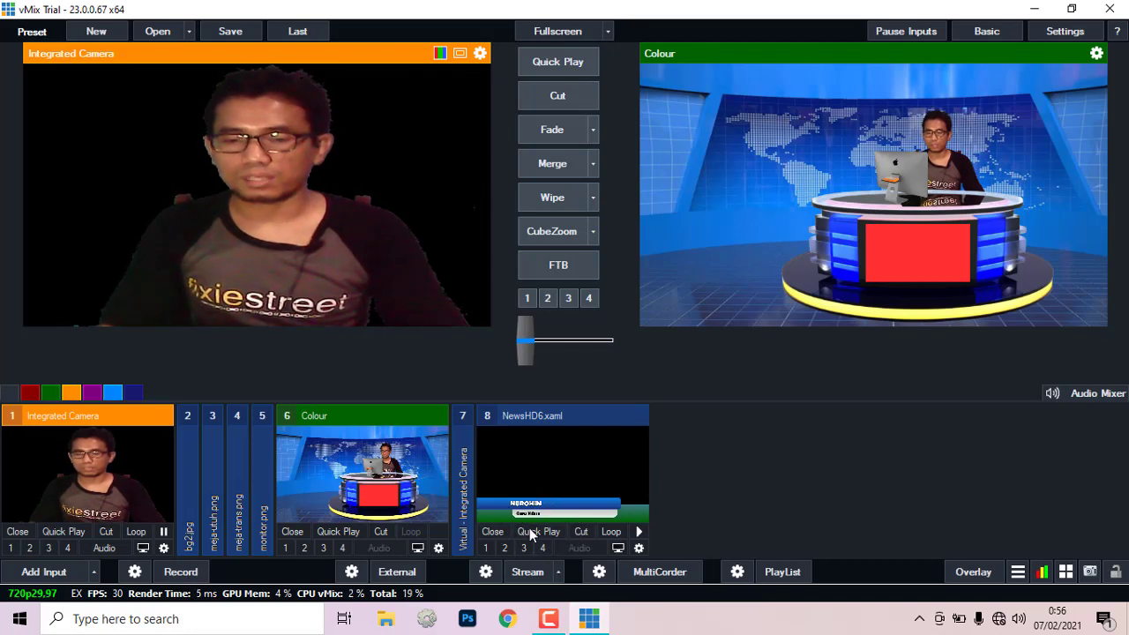
{"action": "left_click", "coordinate": [484, 548]}
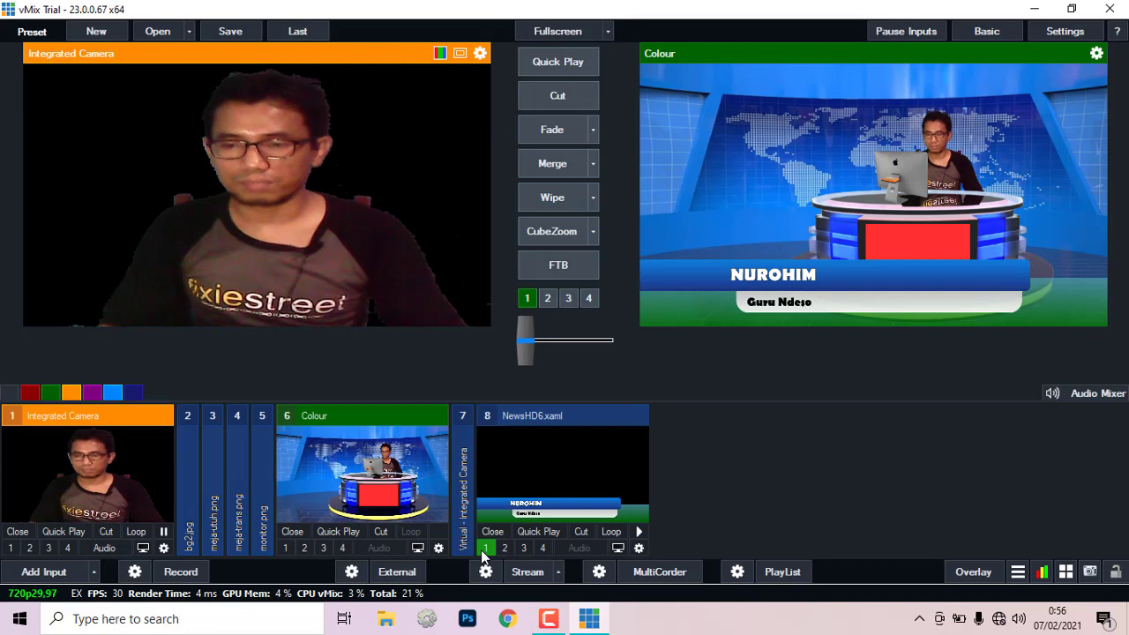
{"action": "left_click", "coordinate": [480, 550]}
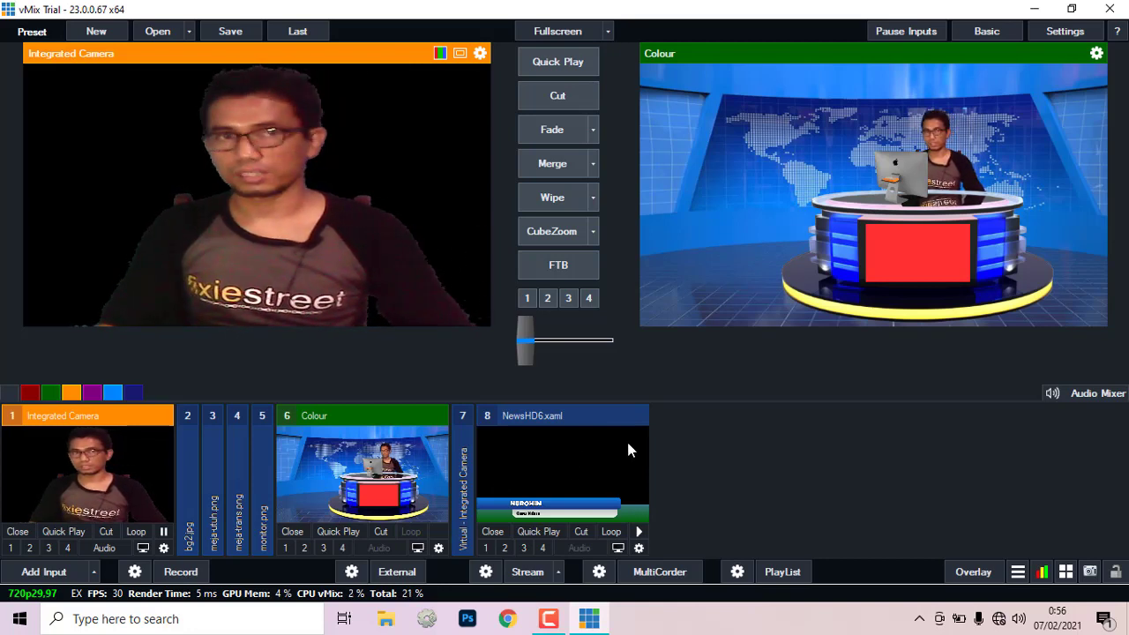
{"action": "left_click", "coordinate": [485, 547]}
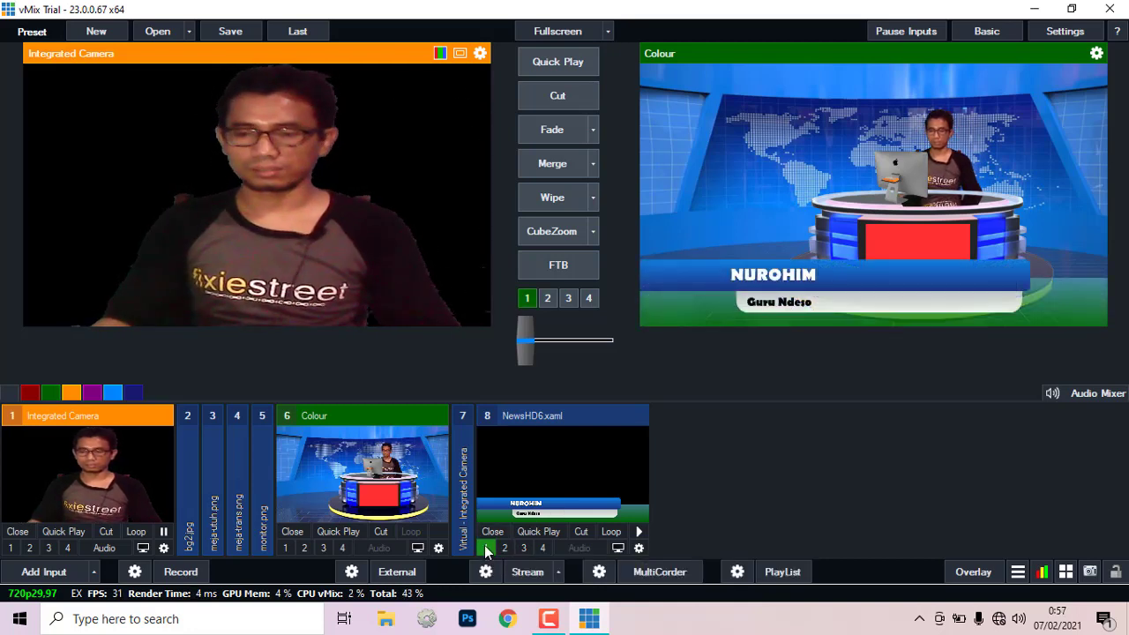
{"action": "left_click", "coordinate": [485, 547]}
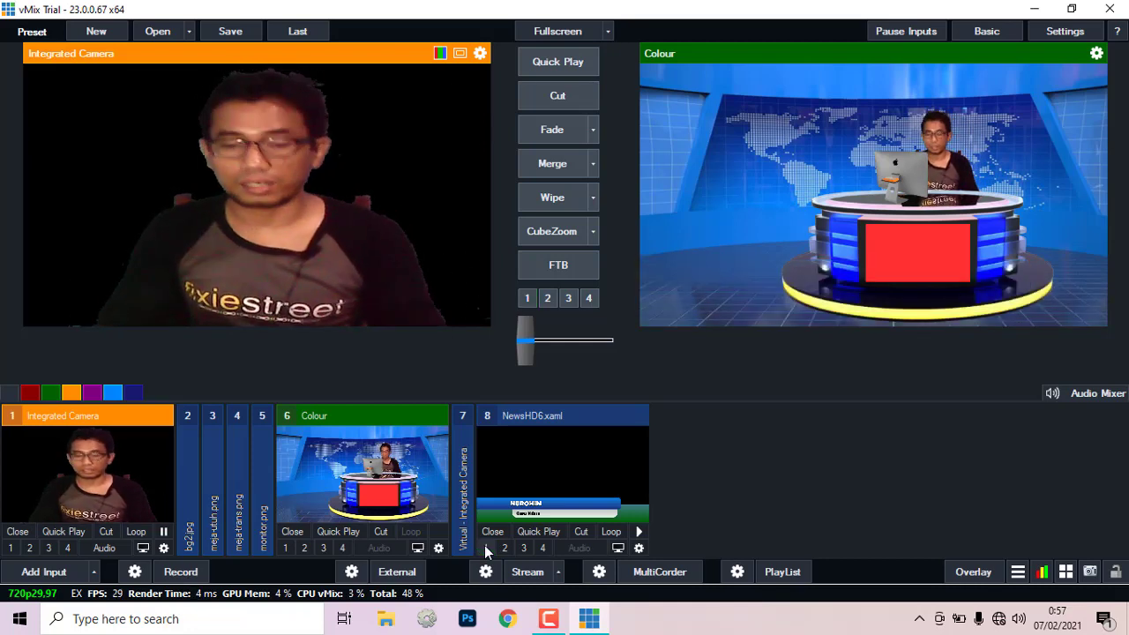
{"action": "left_click", "coordinate": [108, 416]}
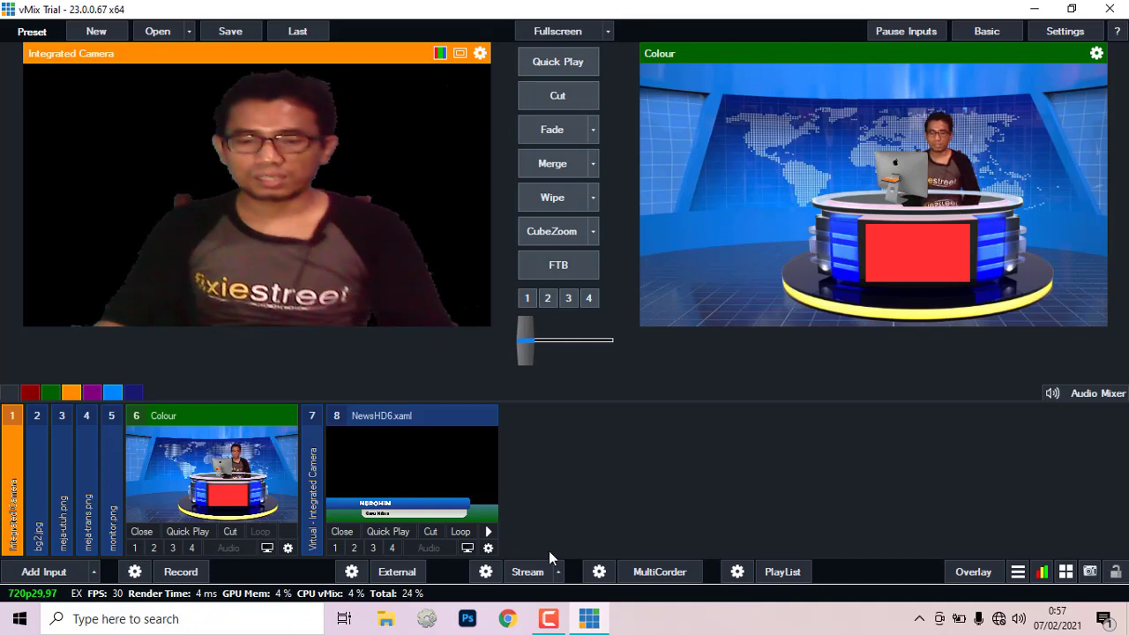
Step: Create Virtual Input from the Colour input's General settings and preview the new input 9
{"action": "double_click", "coordinate": [247, 444]}
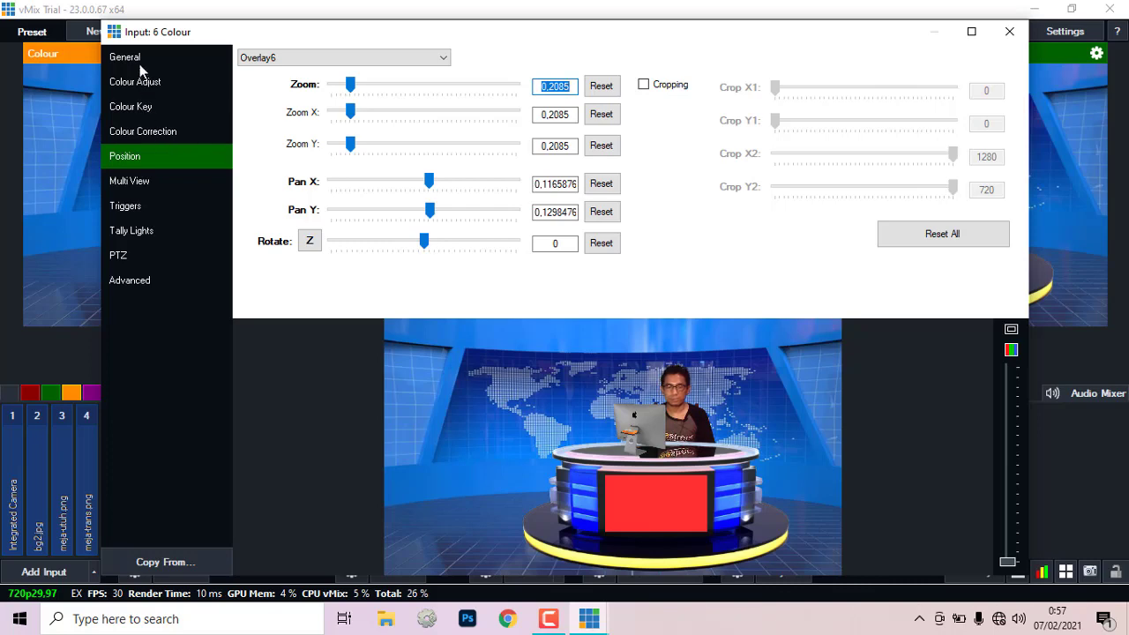
{"action": "left_click", "coordinate": [133, 55]}
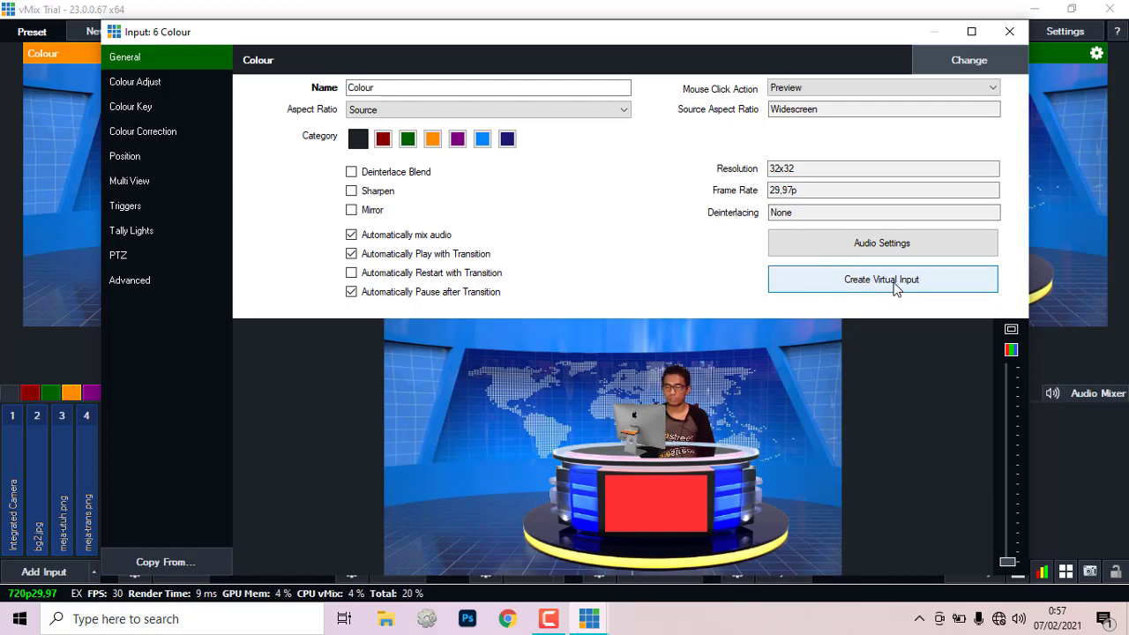
{"action": "left_click", "coordinate": [1010, 32]}
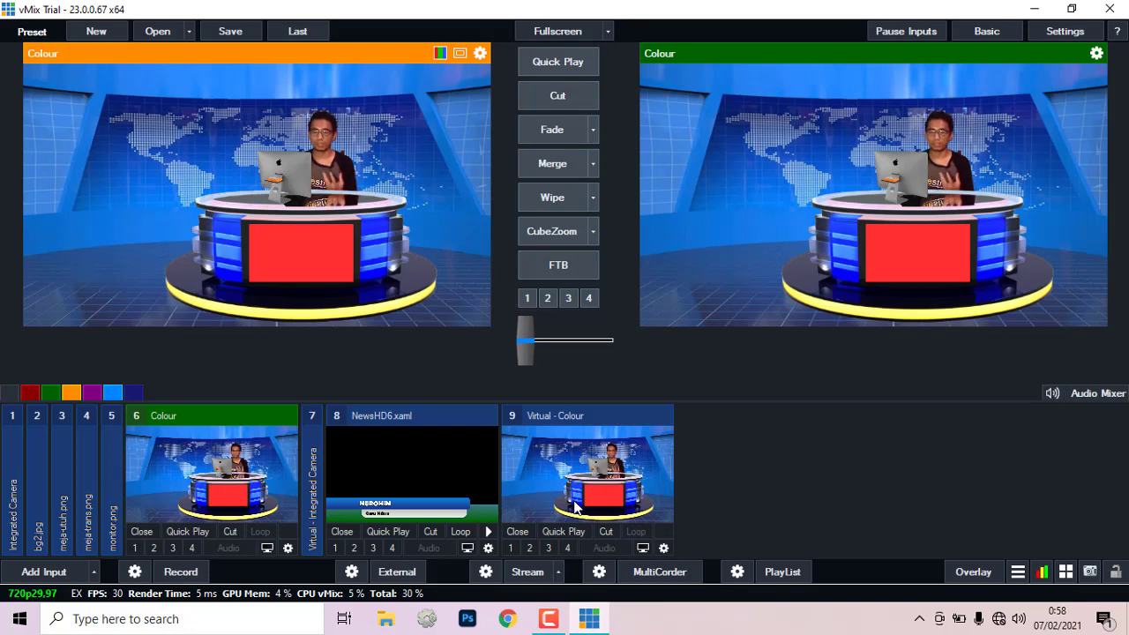
{"action": "left_click", "coordinate": [655, 474]}
Step: Open the Virtual - Colour settings and set its Position page to the Main layer, not Overlay6
{"action": "right_click", "coordinate": [655, 474]}
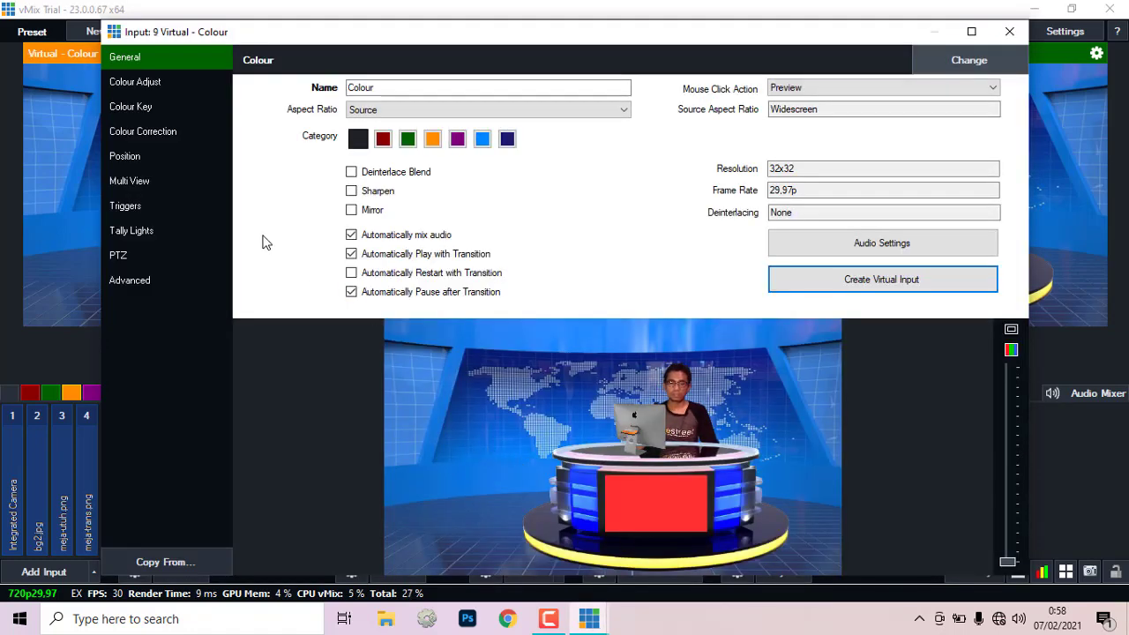
{"action": "left_click", "coordinate": [135, 181]}
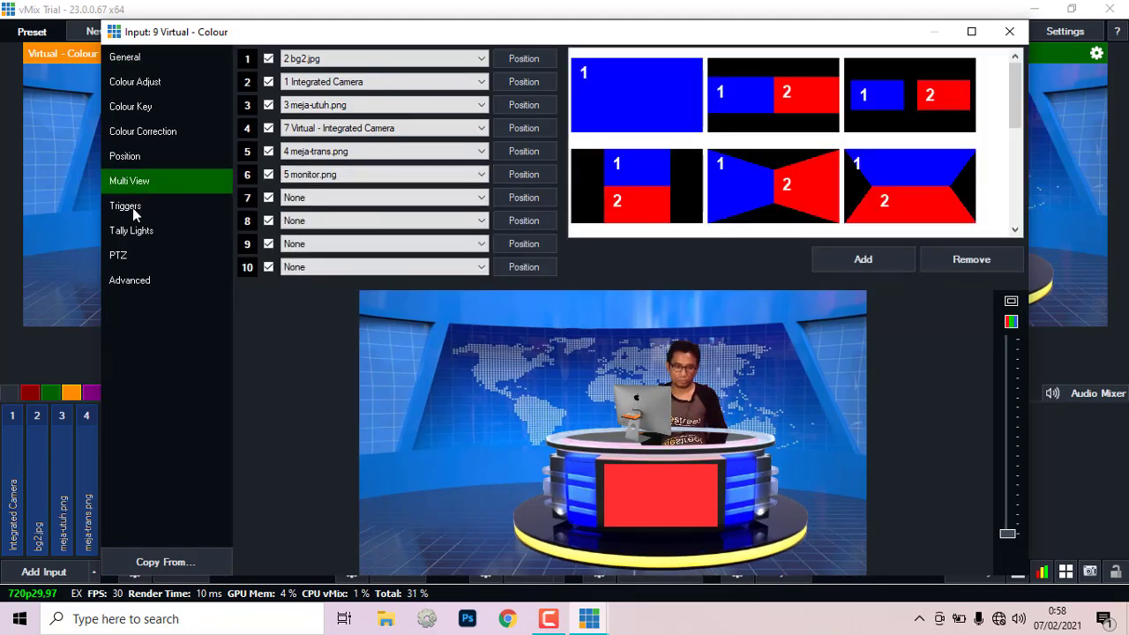
{"action": "left_click", "coordinate": [131, 63]}
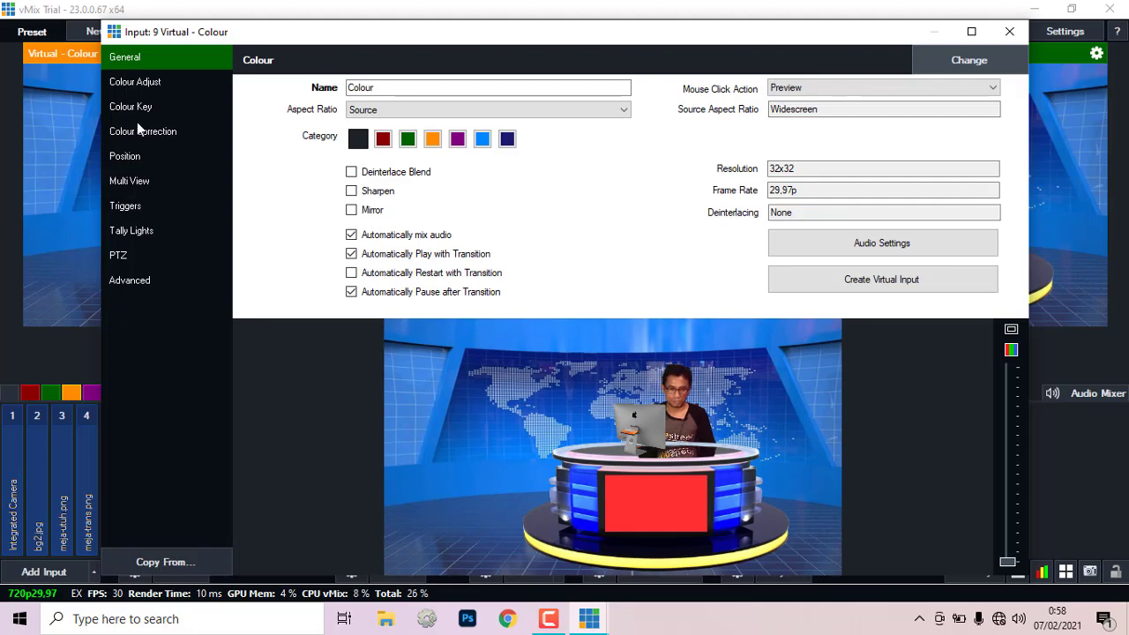
{"action": "left_click", "coordinate": [133, 107]}
{"action": "left_click", "coordinate": [140, 132]}
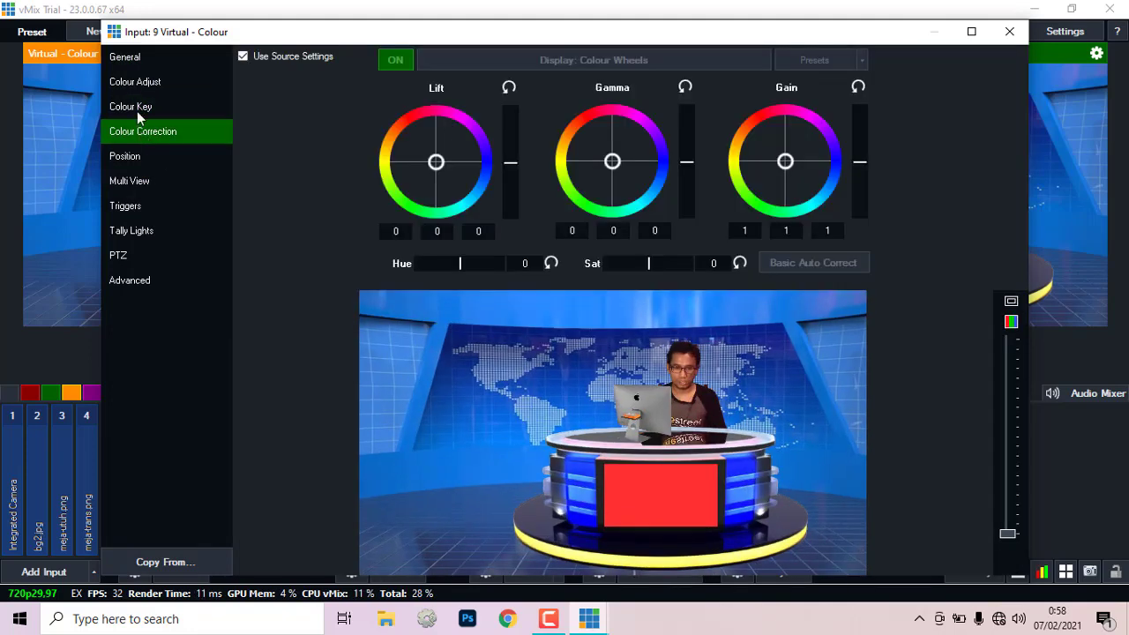
{"action": "left_click", "coordinate": [123, 157]}
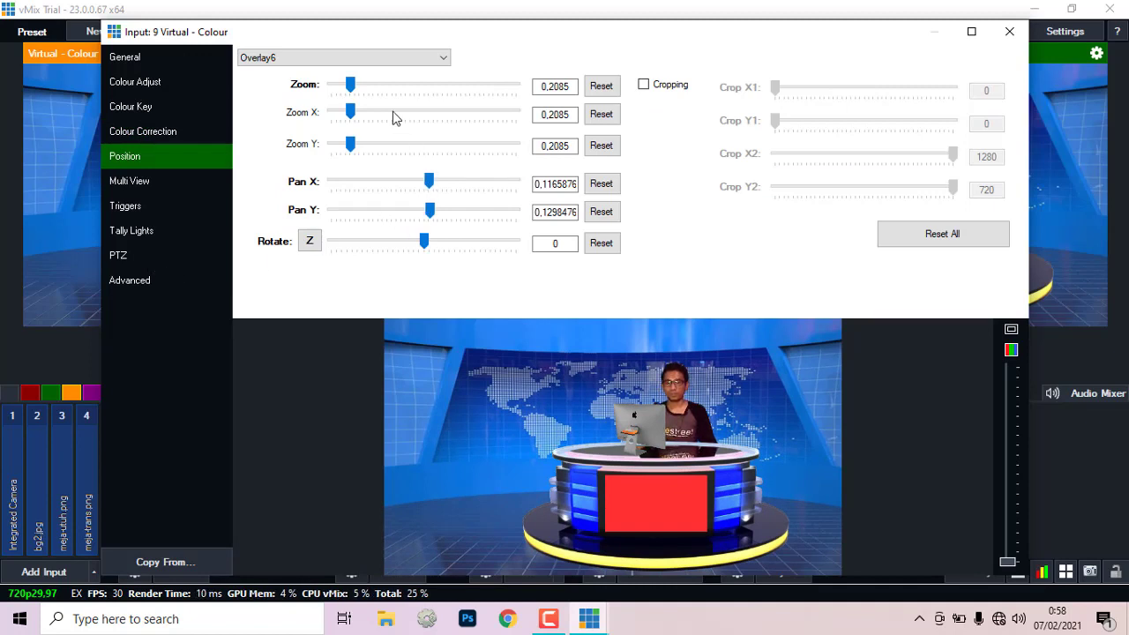
{"action": "left_click", "coordinate": [445, 62]}
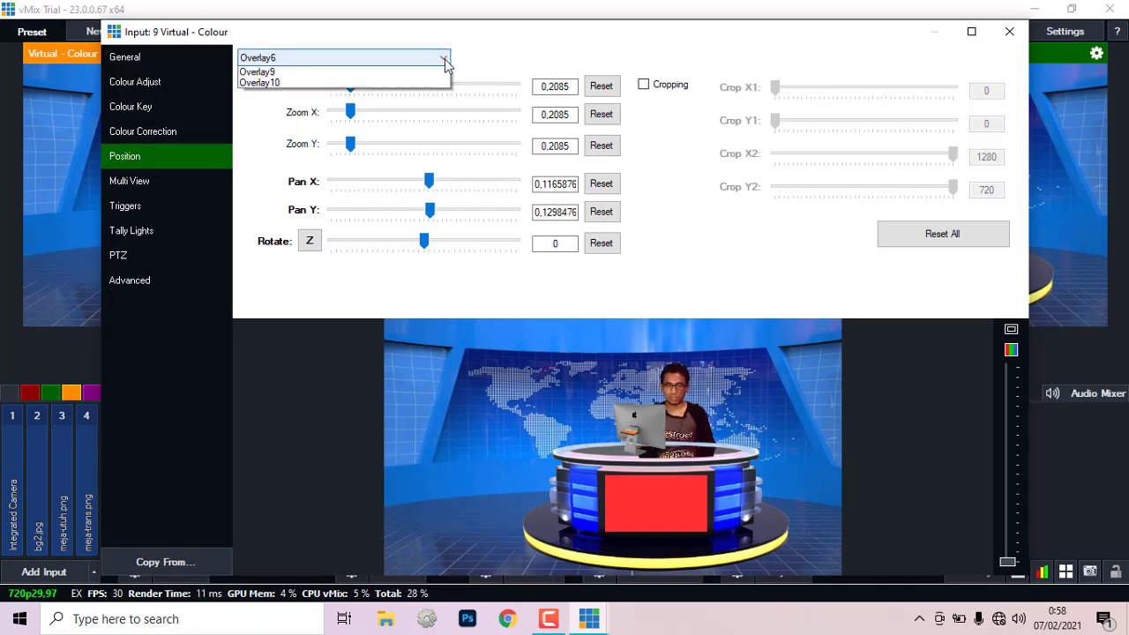
{"action": "left_click", "coordinate": [430, 74]}
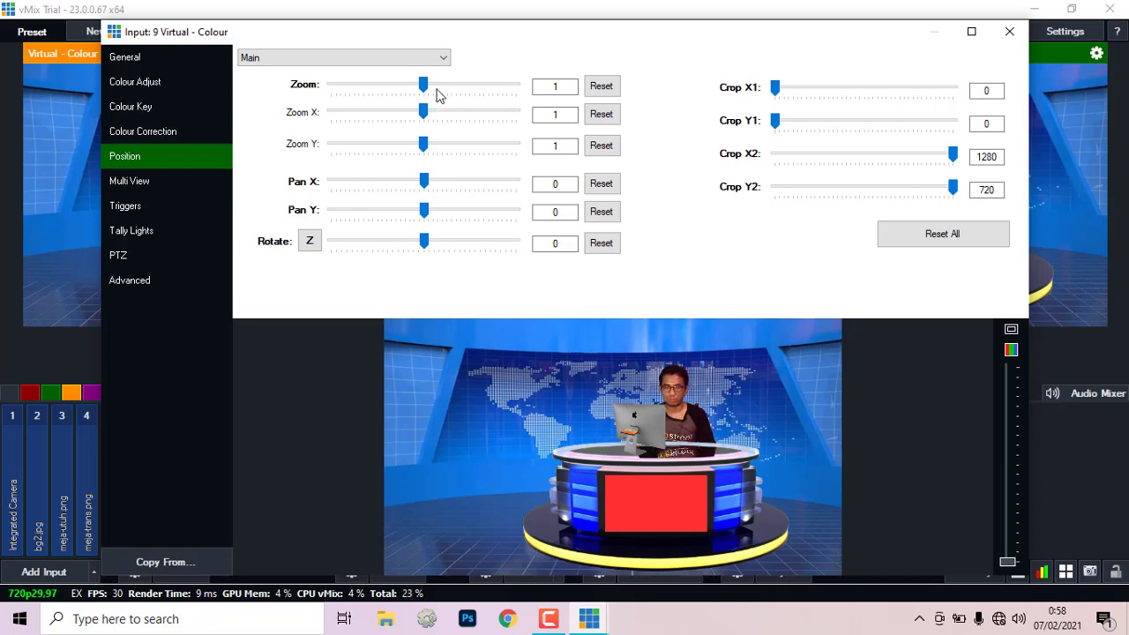
Step: Zoom the Main layer to 1.704 and pan to X -0.365, Y -0.141 to frame the presenter
{"action": "left_click_drag", "start_coordinate": [423, 85], "coordinate": [425, 89]}
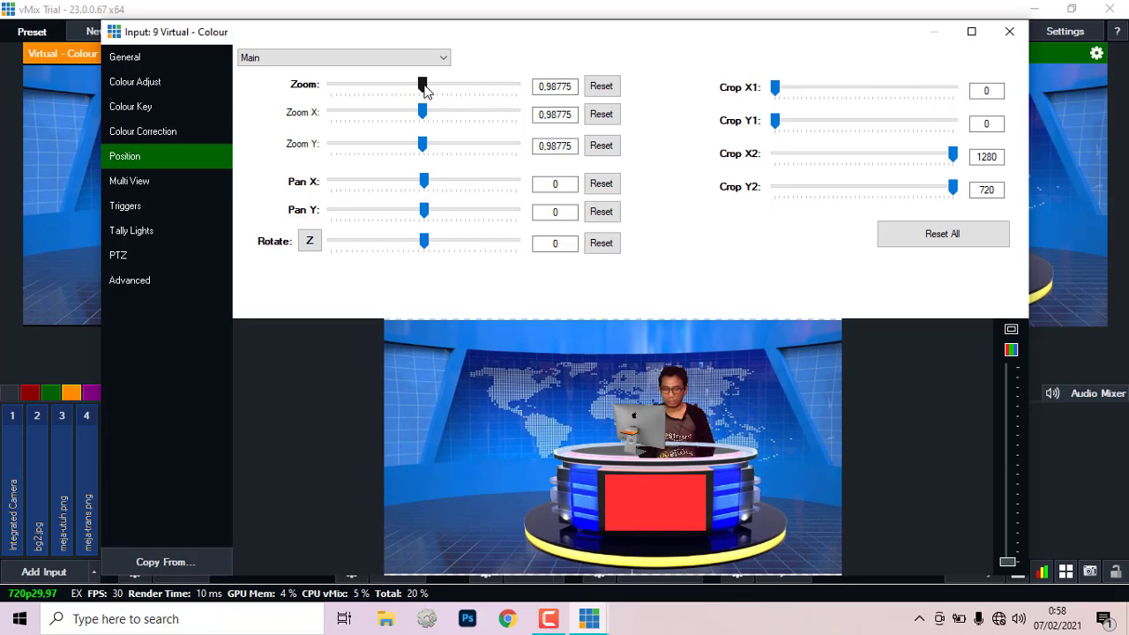
{"action": "left_click_drag", "start_coordinate": [424, 89], "coordinate": [433, 92]}
{"action": "left_click_drag", "start_coordinate": [543, 365], "coordinate": [527, 353]}
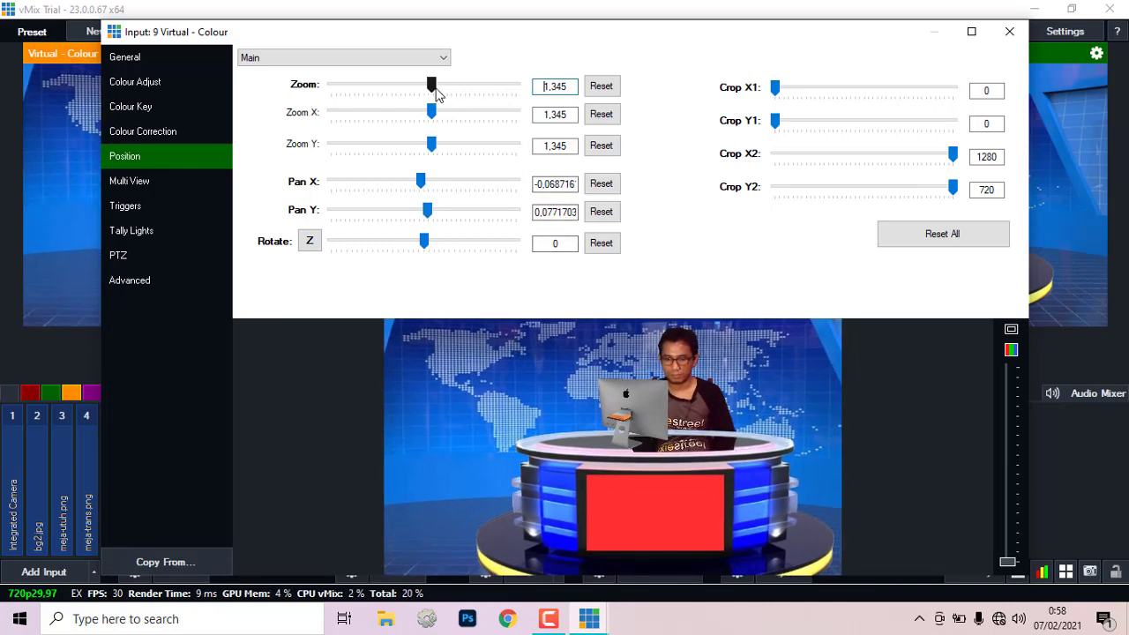
{"action": "left_click_drag", "start_coordinate": [557, 350], "coordinate": [519, 354]}
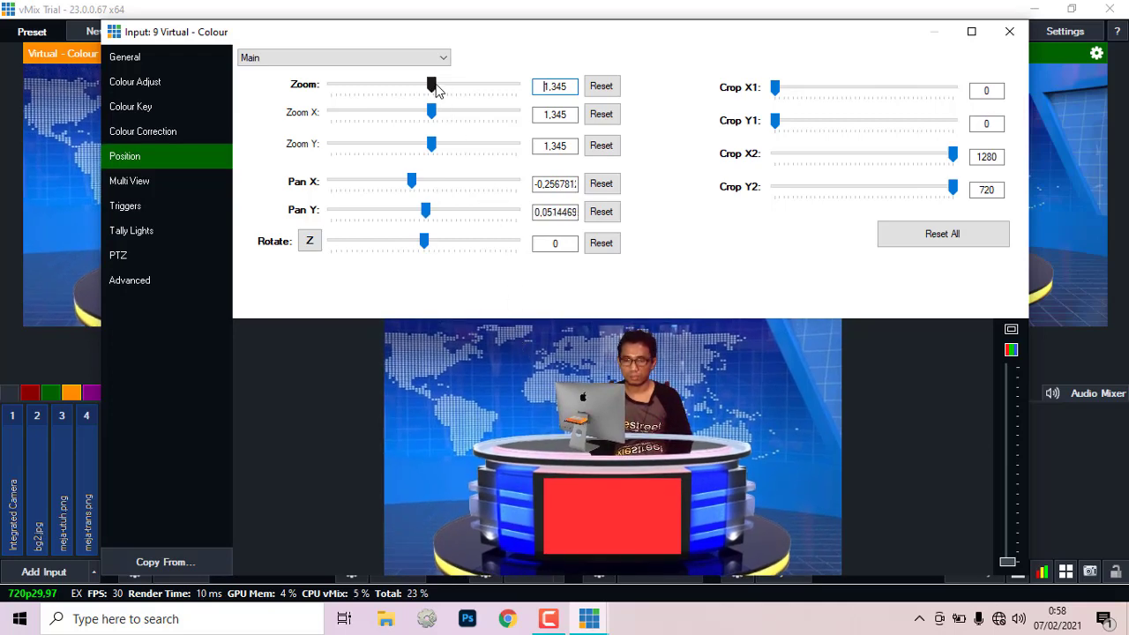
{"action": "left_click_drag", "start_coordinate": [438, 90], "coordinate": [442, 92]}
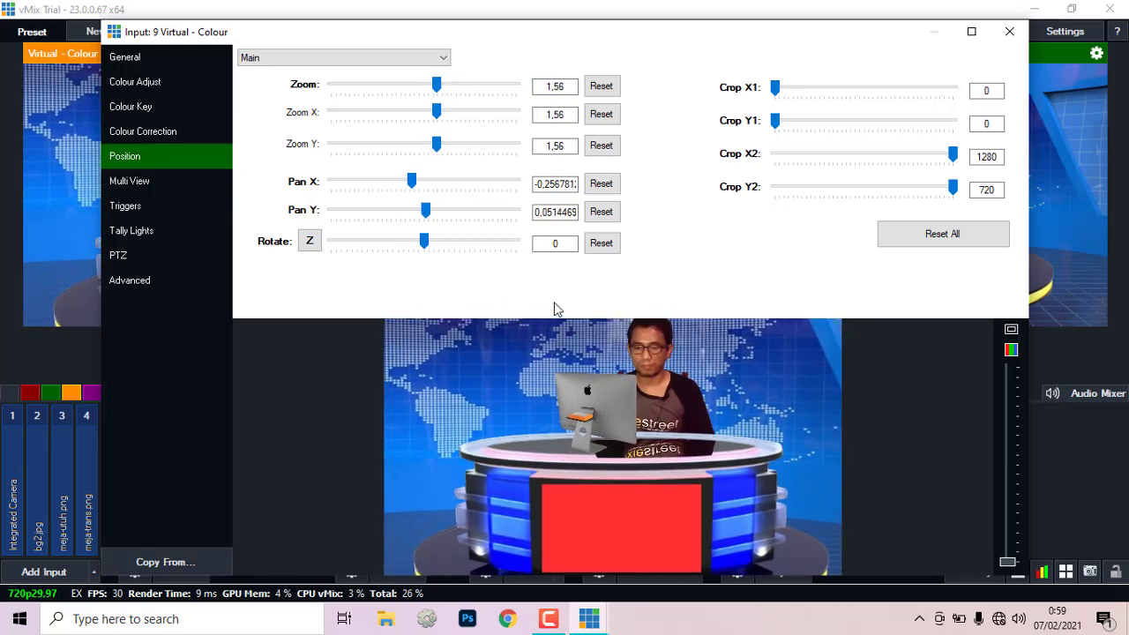
{"action": "left_click_drag", "start_coordinate": [544, 359], "coordinate": [544, 373]}
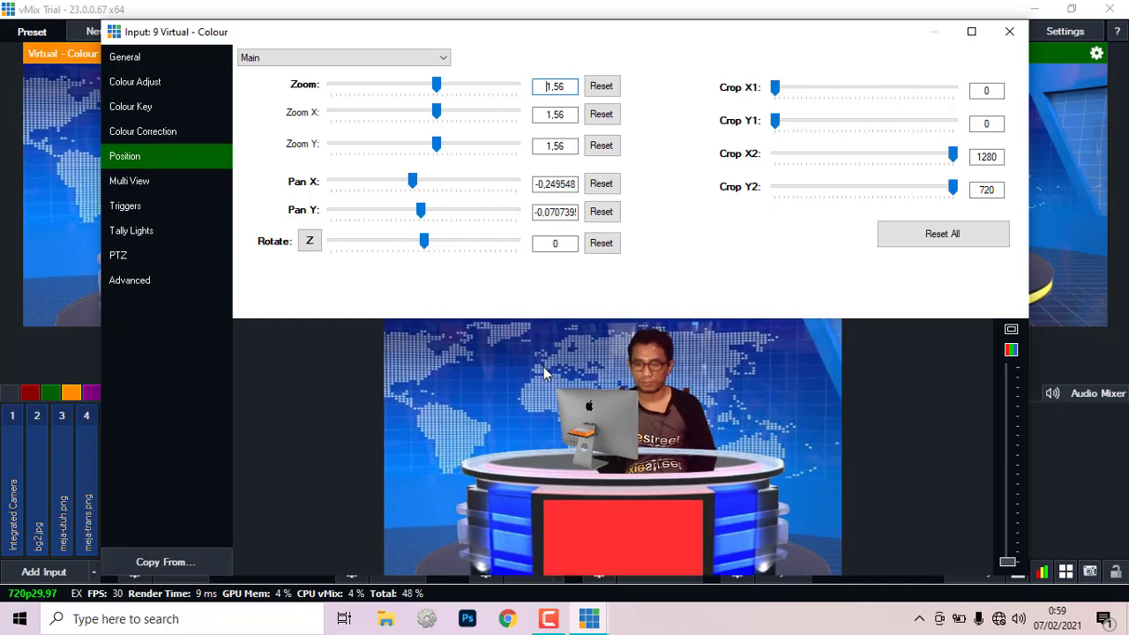
{"action": "left_click_drag", "start_coordinate": [441, 91], "coordinate": [442, 91]}
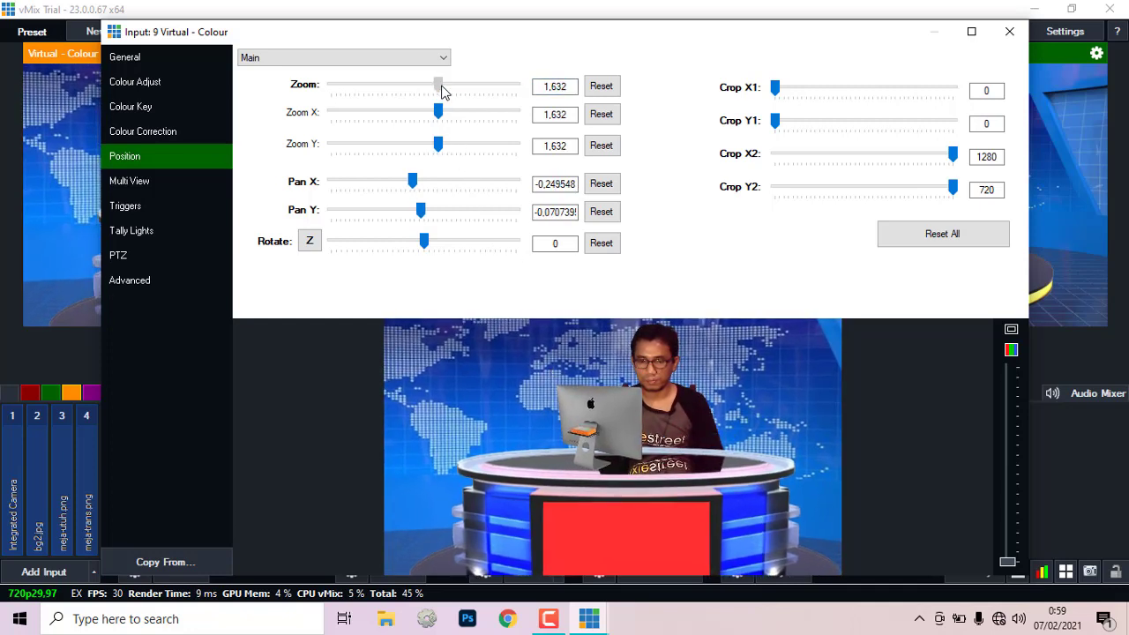
{"action": "left_click_drag", "start_coordinate": [516, 356], "coordinate": [487, 356]}
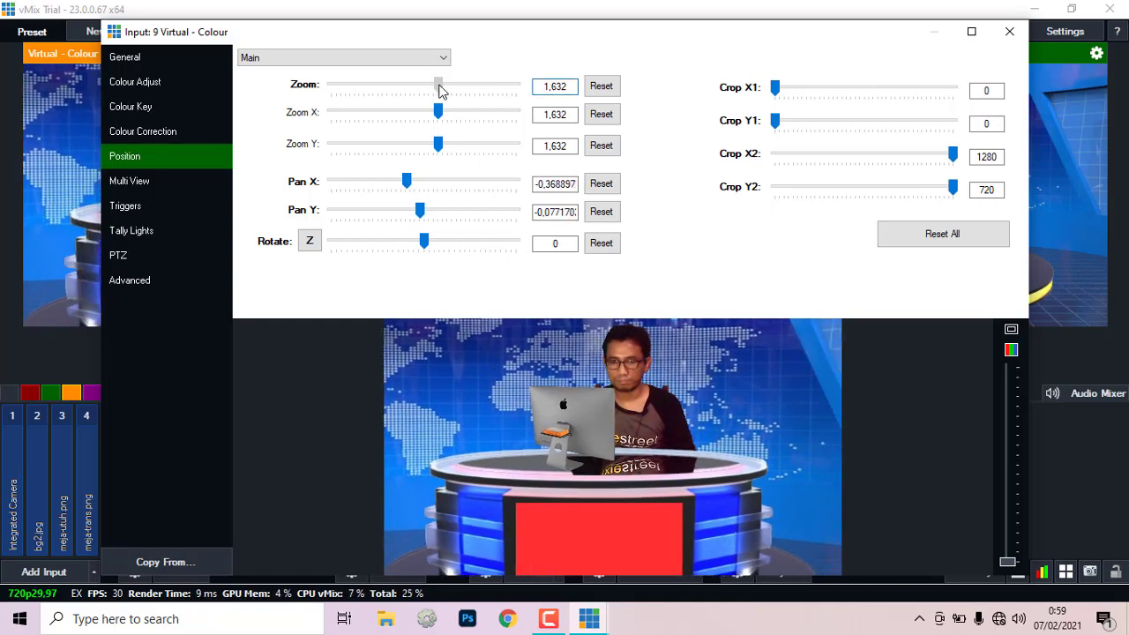
{"action": "left_click_drag", "start_coordinate": [439, 86], "coordinate": [441, 86]}
{"action": "left_click_drag", "start_coordinate": [499, 318], "coordinate": [500, 357]}
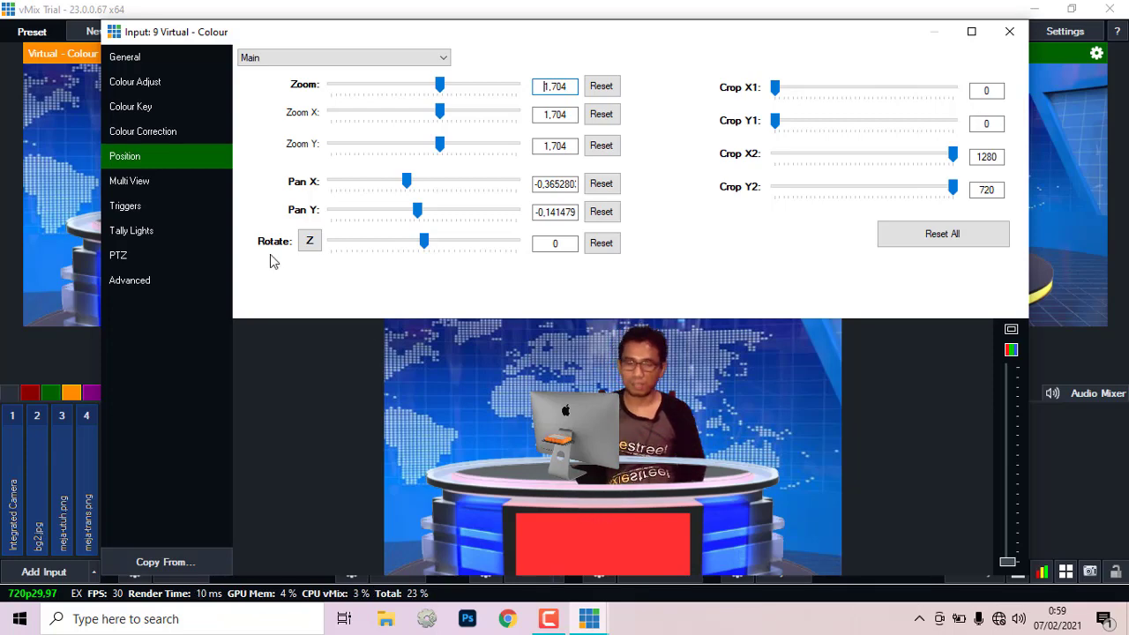
Step: Keep the Main layer, raise zoom to 1.775, nudge the framing left, and close settings
{"action": "left_click", "coordinate": [134, 180]}
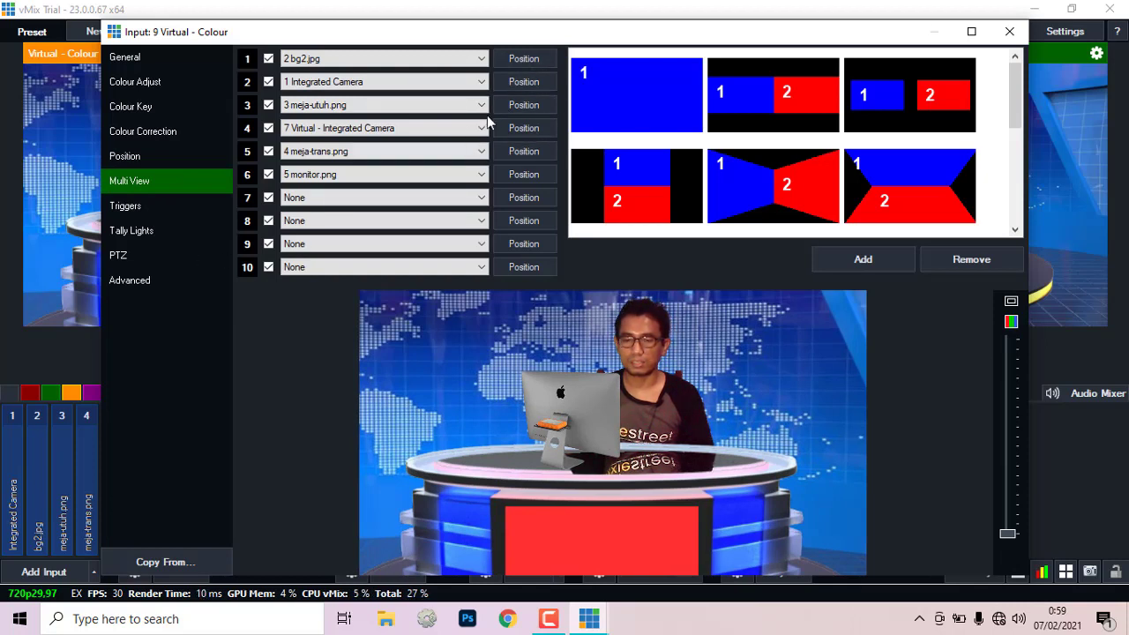
{"action": "left_click", "coordinate": [125, 156]}
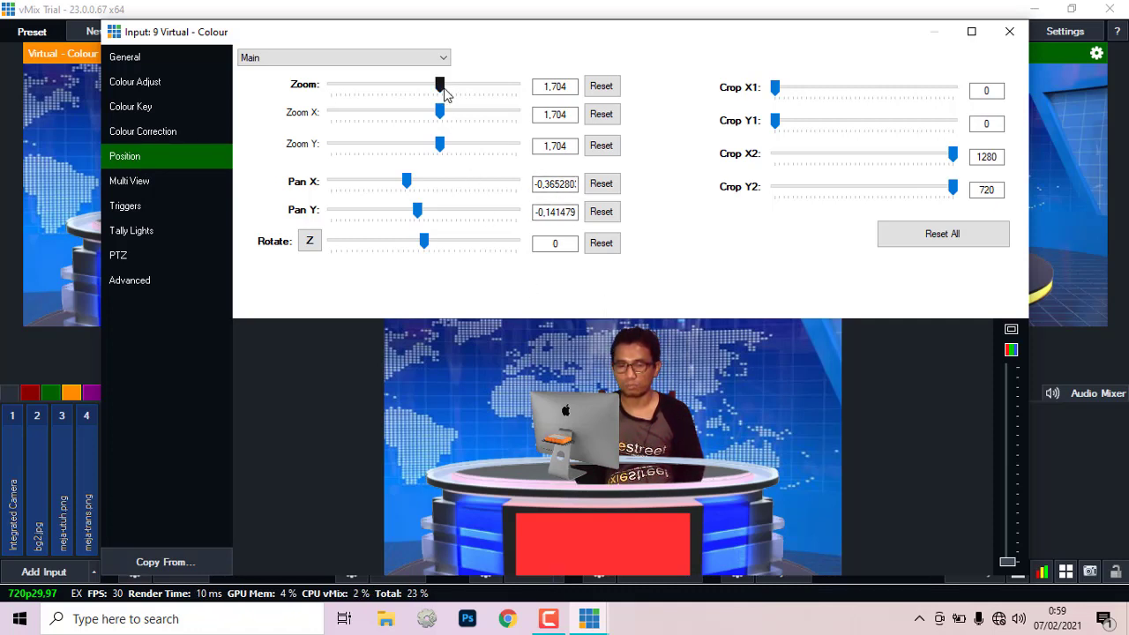
{"action": "left_click", "coordinate": [288, 60]}
{"action": "left_click", "coordinate": [266, 70]}
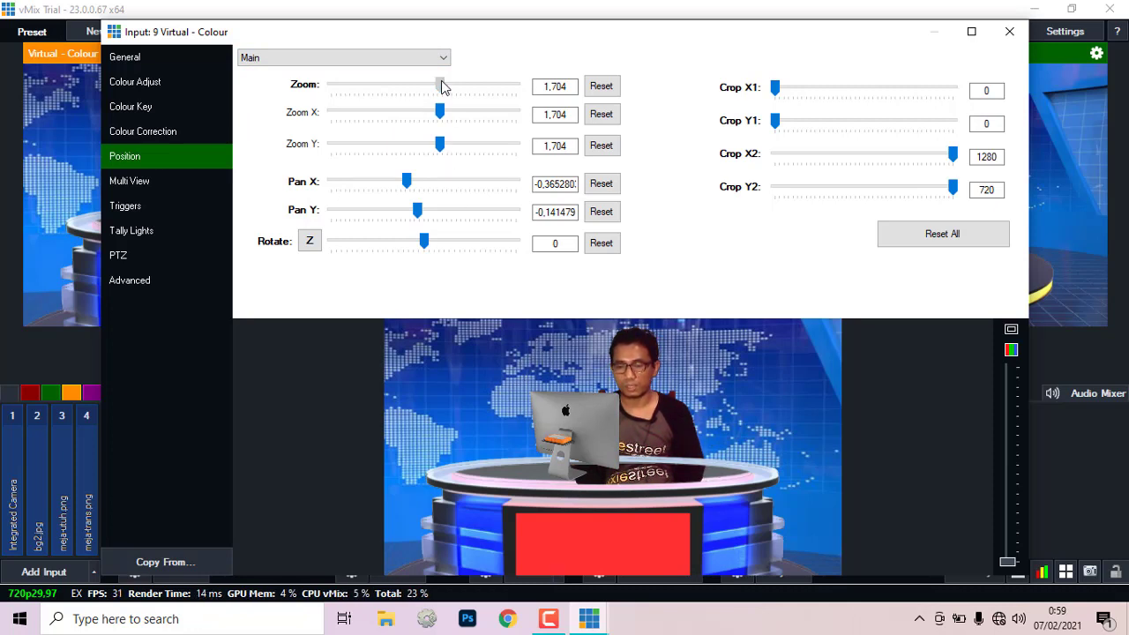
{"action": "left_click_drag", "start_coordinate": [441, 82], "coordinate": [445, 86]}
{"action": "left_click_drag", "start_coordinate": [518, 397], "coordinate": [501, 398]}
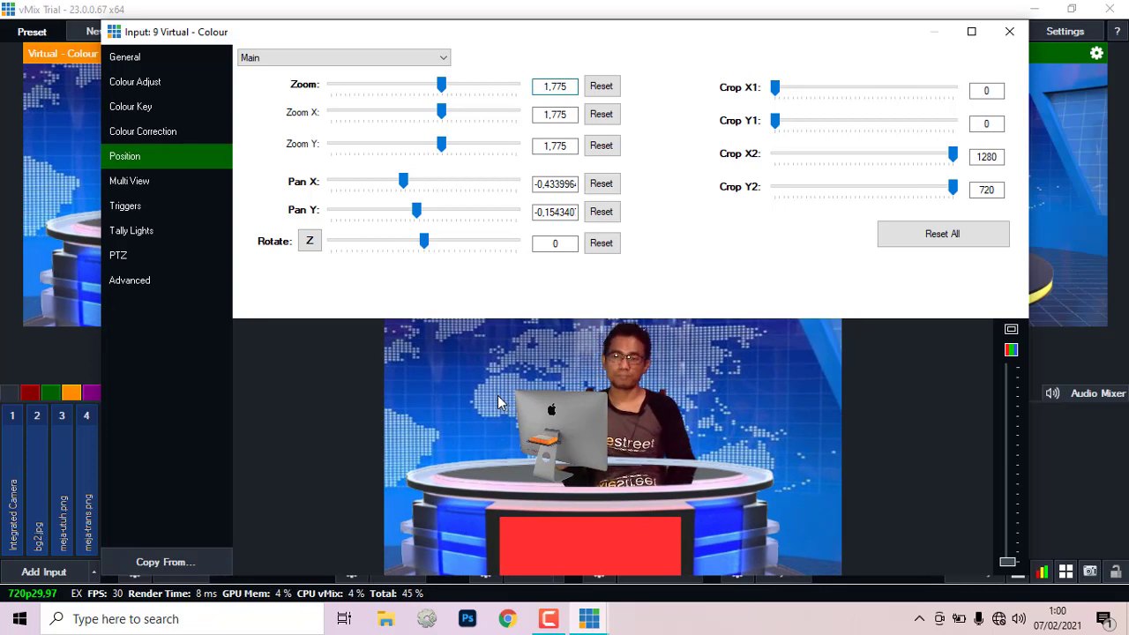
{"action": "left_click", "coordinate": [1007, 33]}
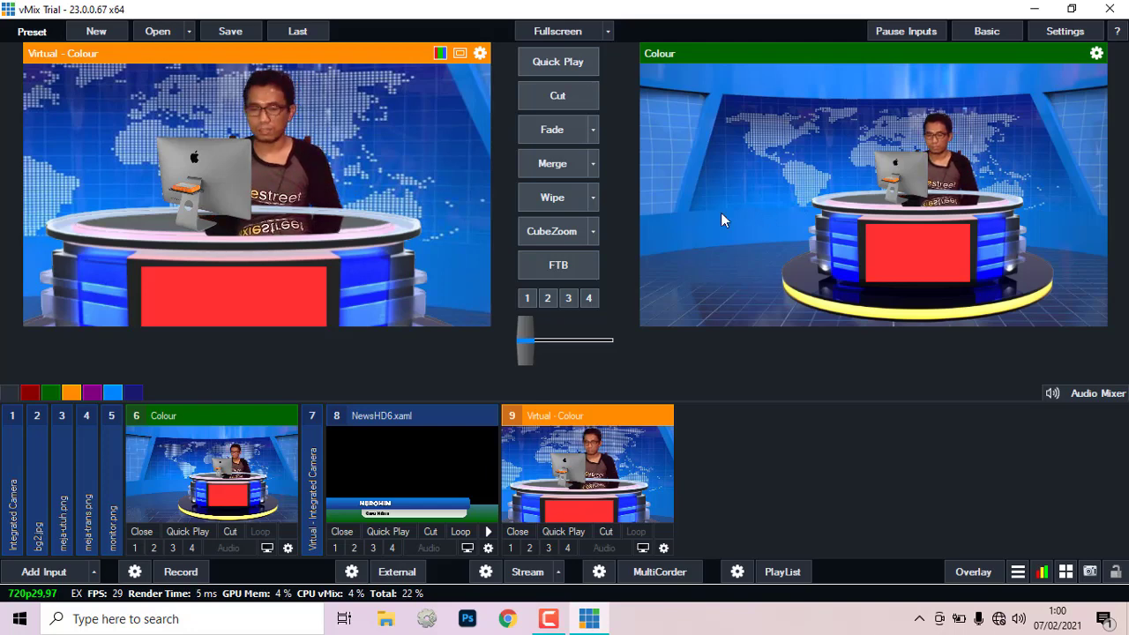
Step: Merge to the close-up and back, then show and hide the NewsHD6 lower third
{"action": "left_click", "coordinate": [558, 166]}
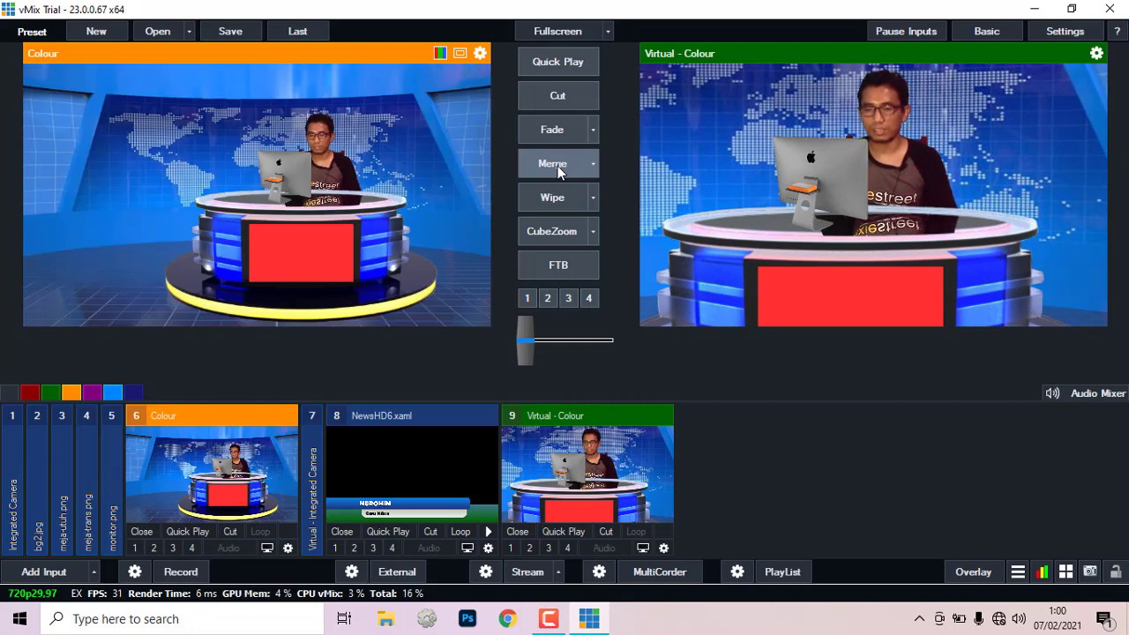
{"action": "left_click", "coordinate": [557, 167]}
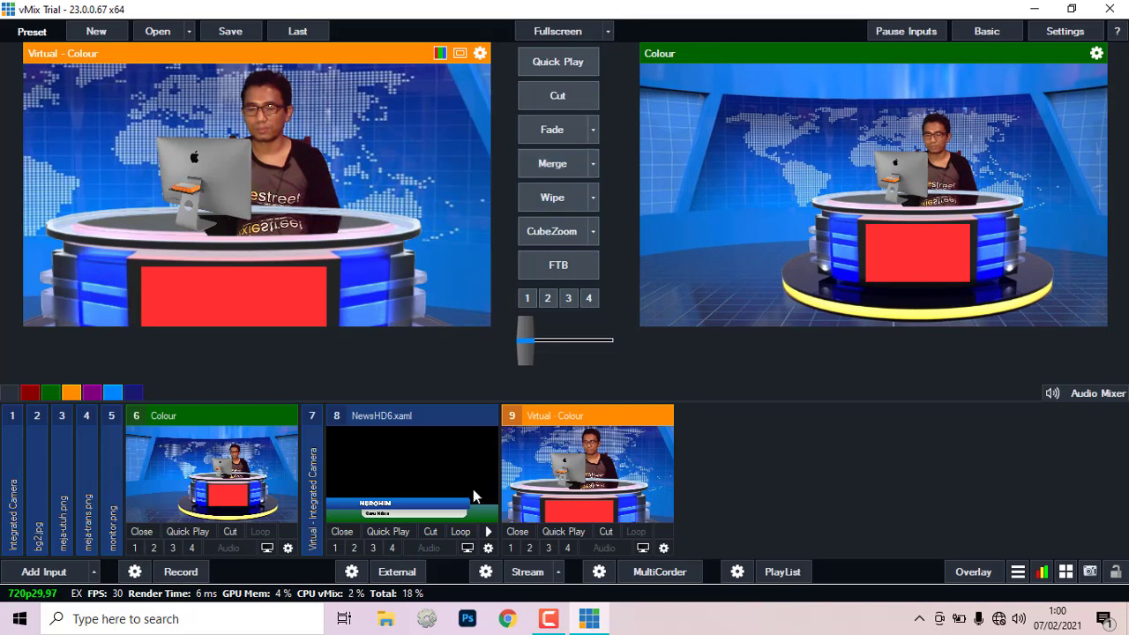
{"action": "left_click", "coordinate": [336, 549]}
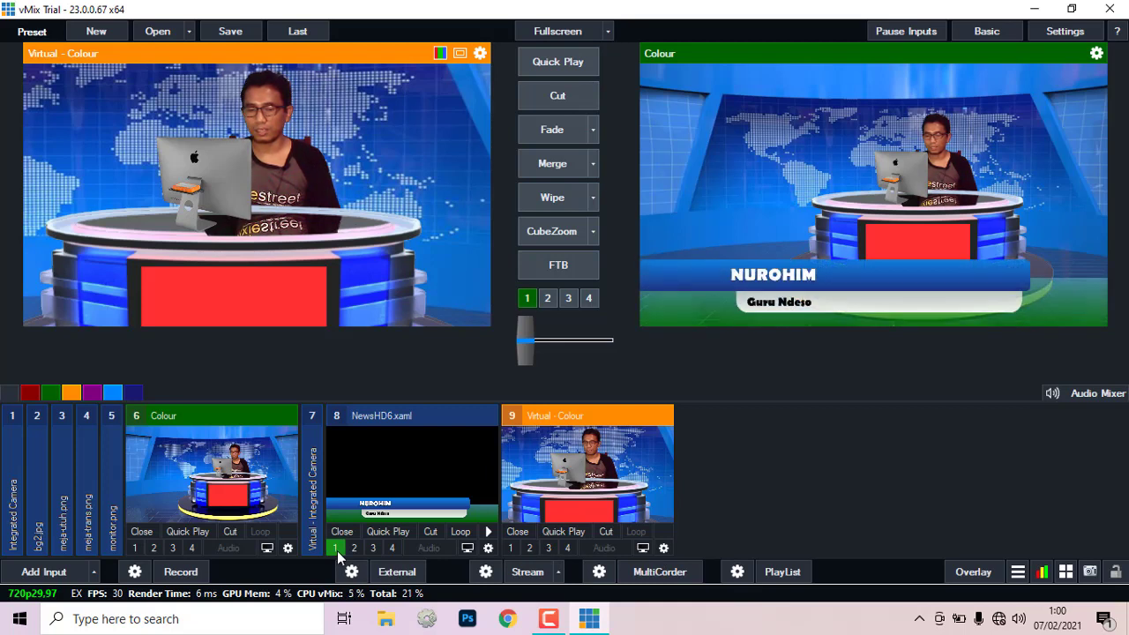
{"action": "left_click", "coordinate": [336, 549]}
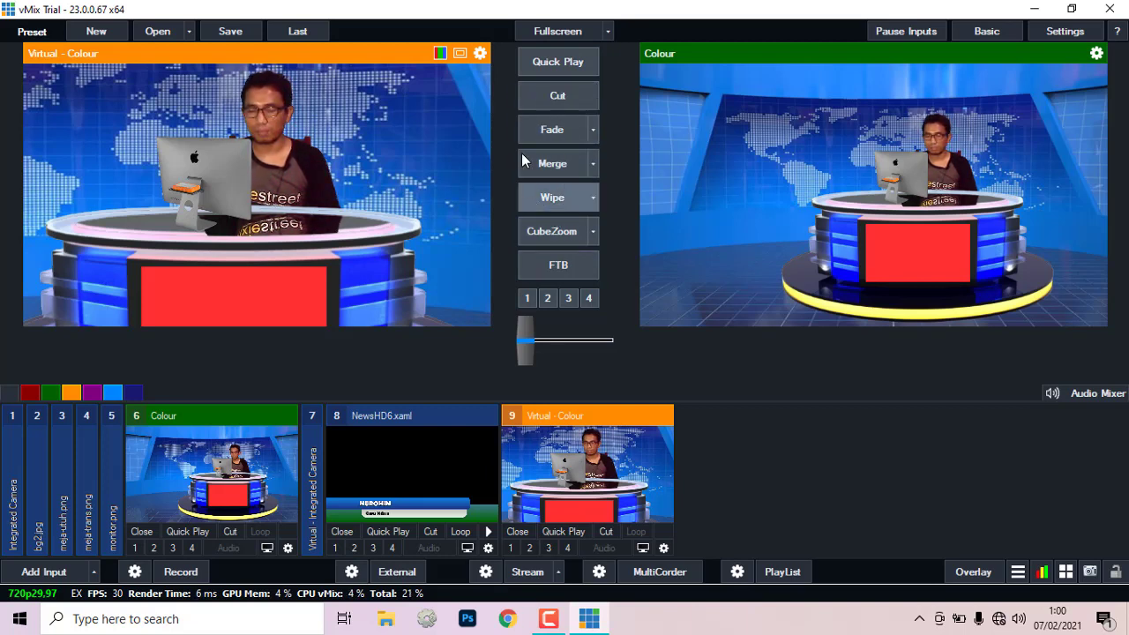
Step: Switch shots with Wipe, then Fade, then Cut, ending with the close-up live
{"action": "left_click", "coordinate": [553, 199]}
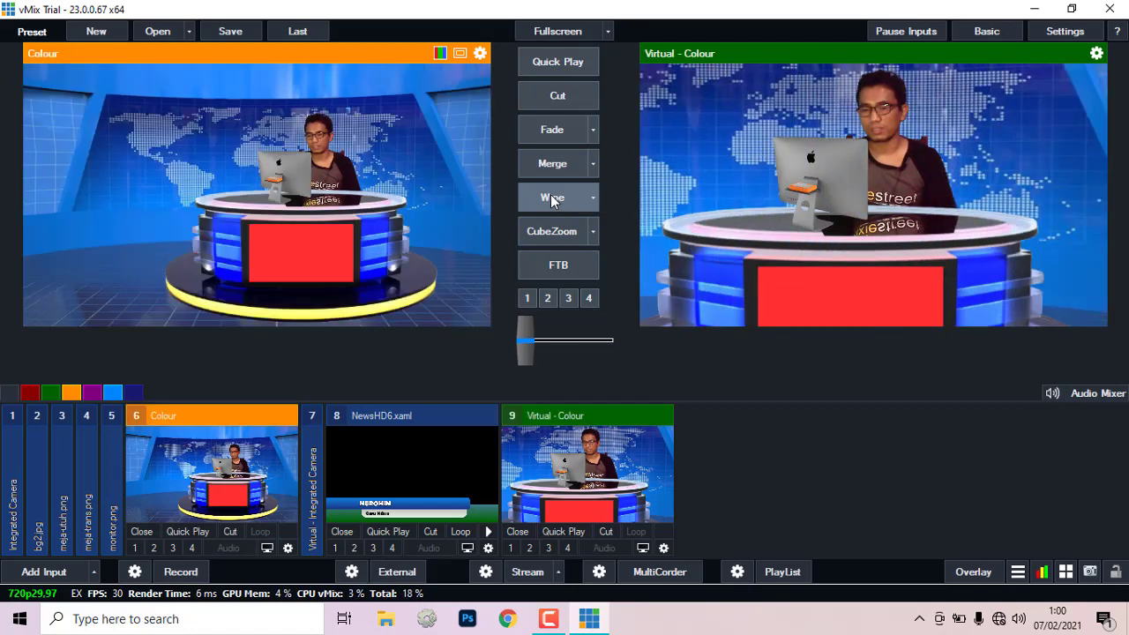
{"action": "left_click", "coordinate": [554, 129]}
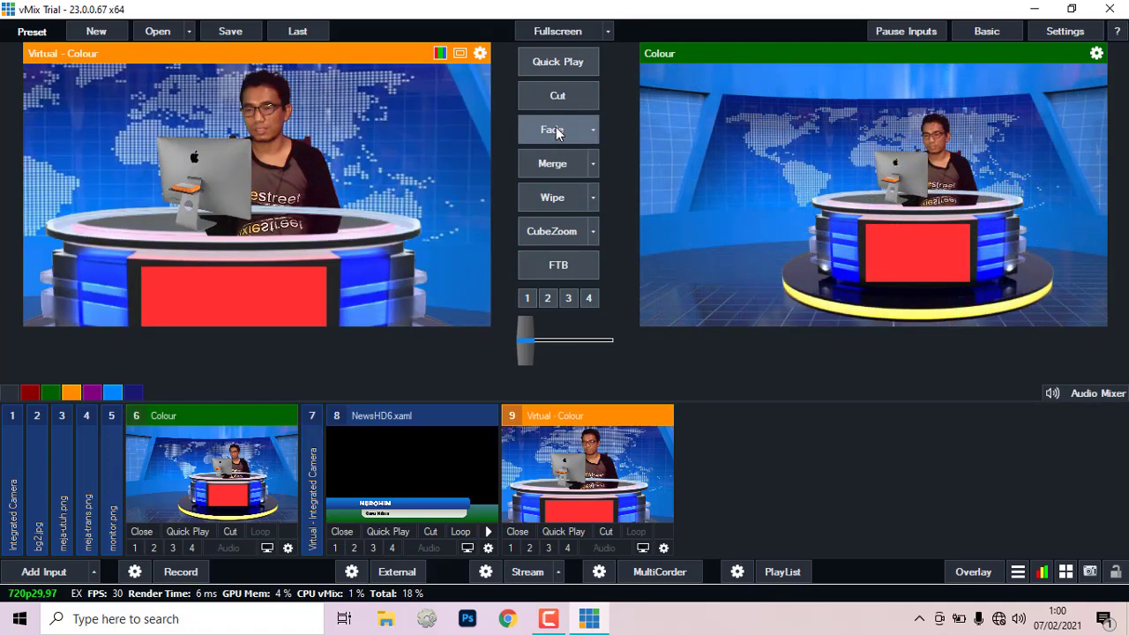
{"action": "left_click", "coordinate": [558, 103]}
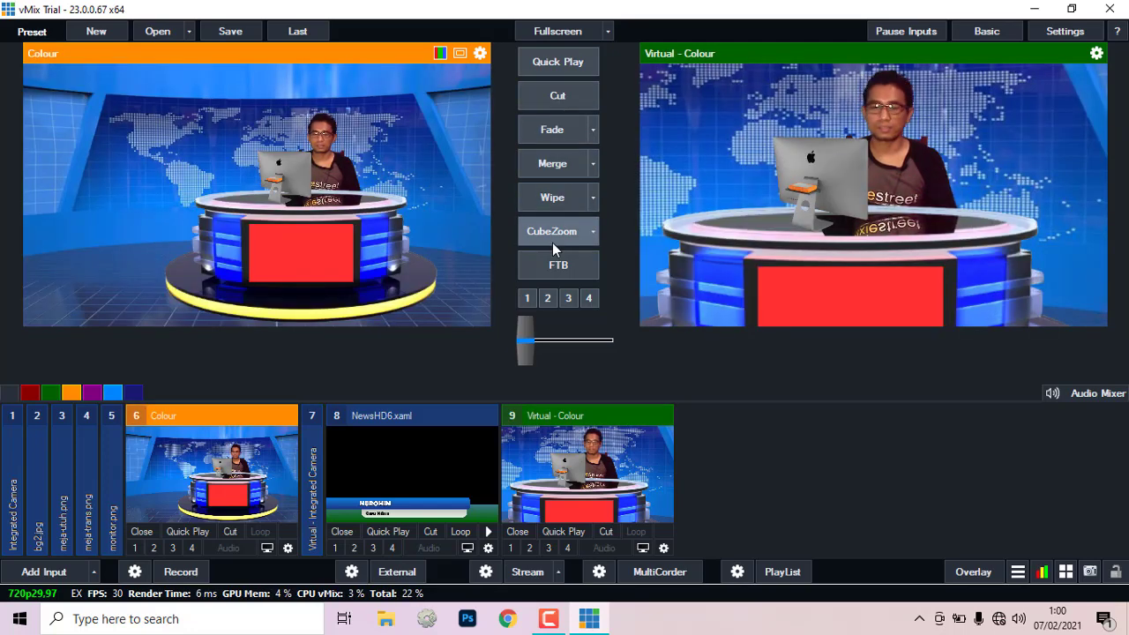
Step: Take the wide Colour news set back to Program with a CubeZoom transition
{"action": "left_click", "coordinate": [551, 233]}
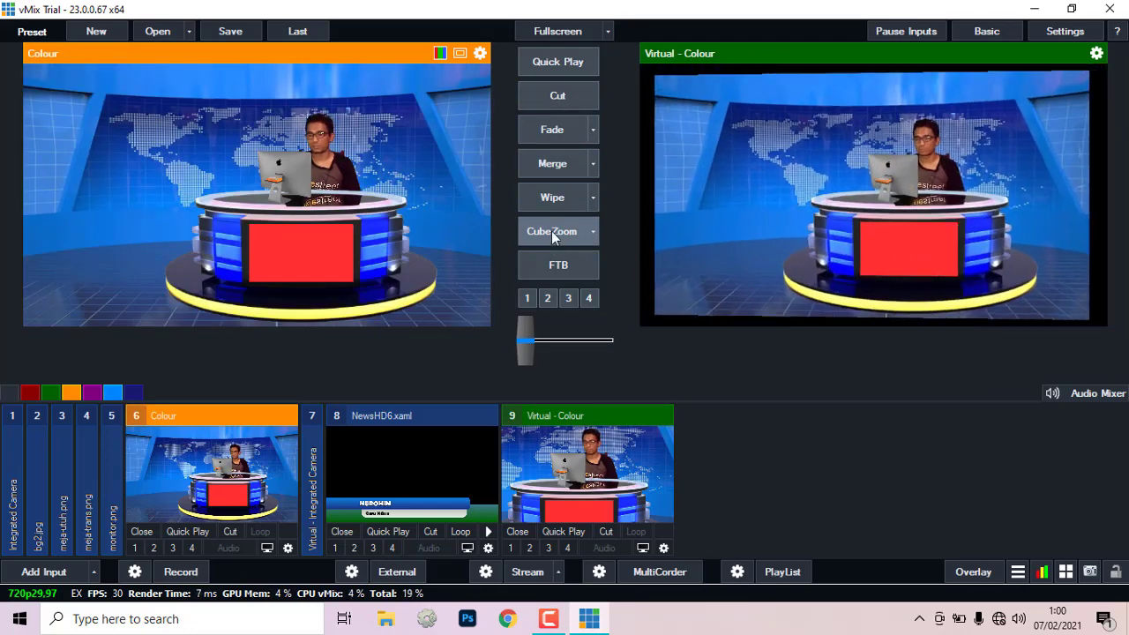